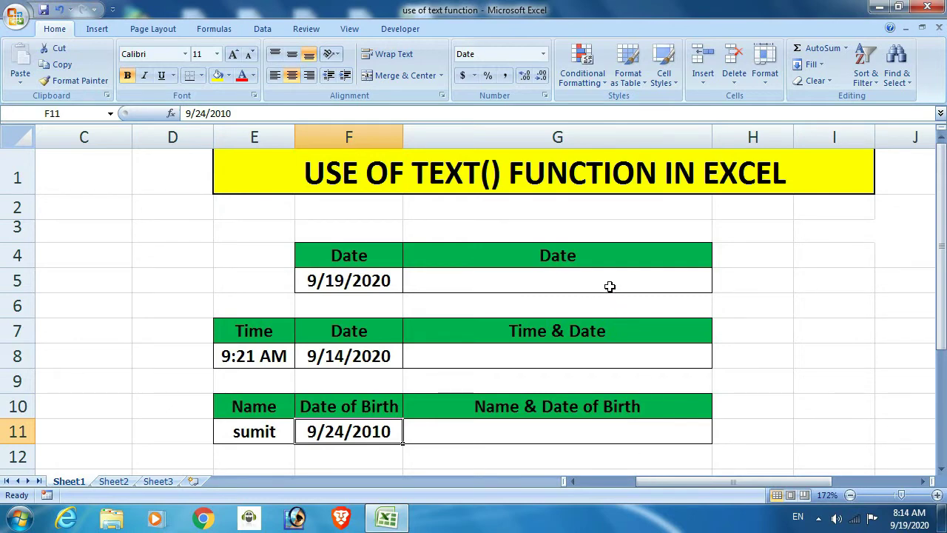
Step: Enter the formula =TEXT(F5, "mm/dd/yyyy") in cell G5 to format the date from F5 as text
{"action": "left_click", "coordinate": [369, 282]}
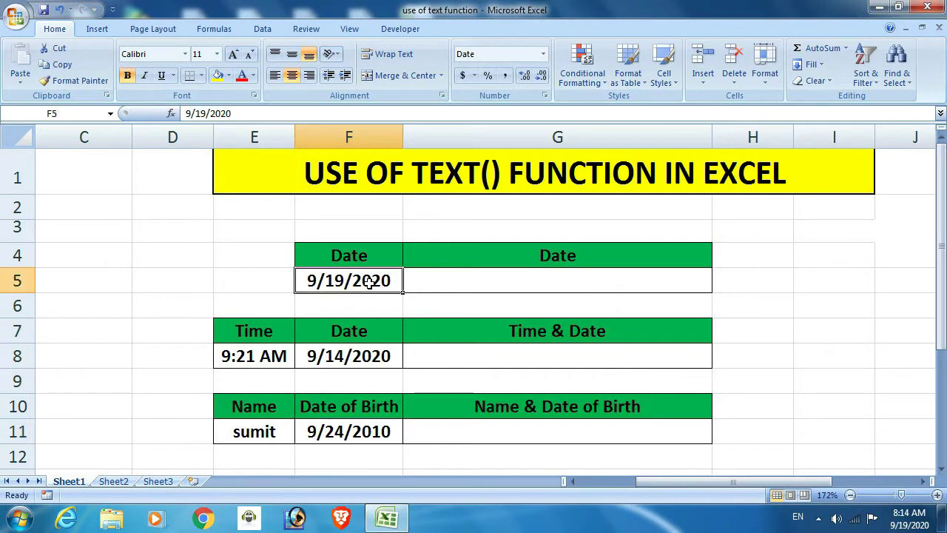
{"action": "left_click", "coordinate": [490, 280]}
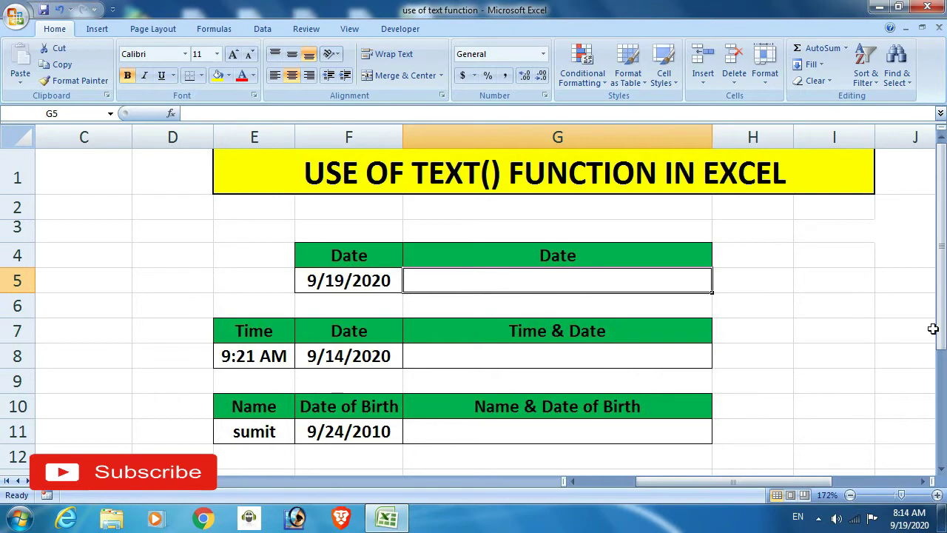
{"action": "type", "text": "="}
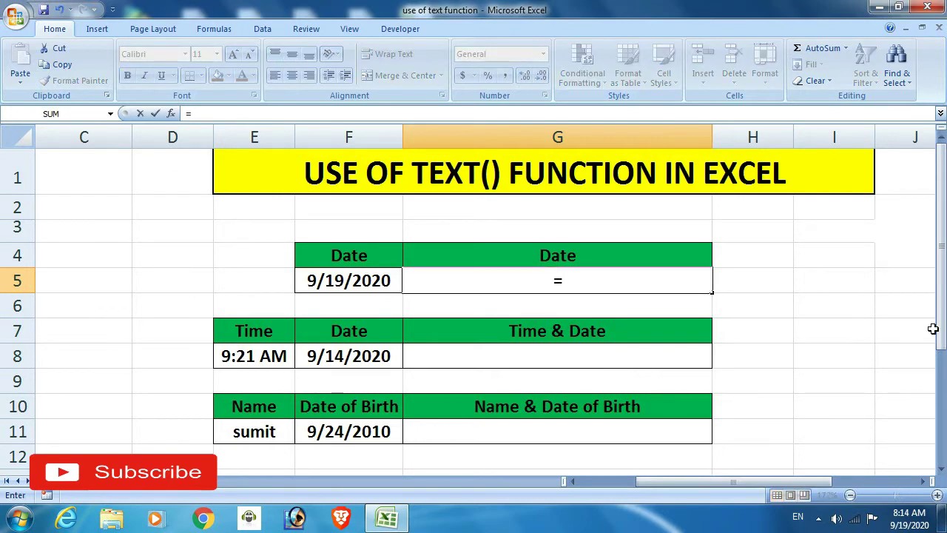
{"action": "type", "text": "te"}
{"action": "key", "text": "Tab"}
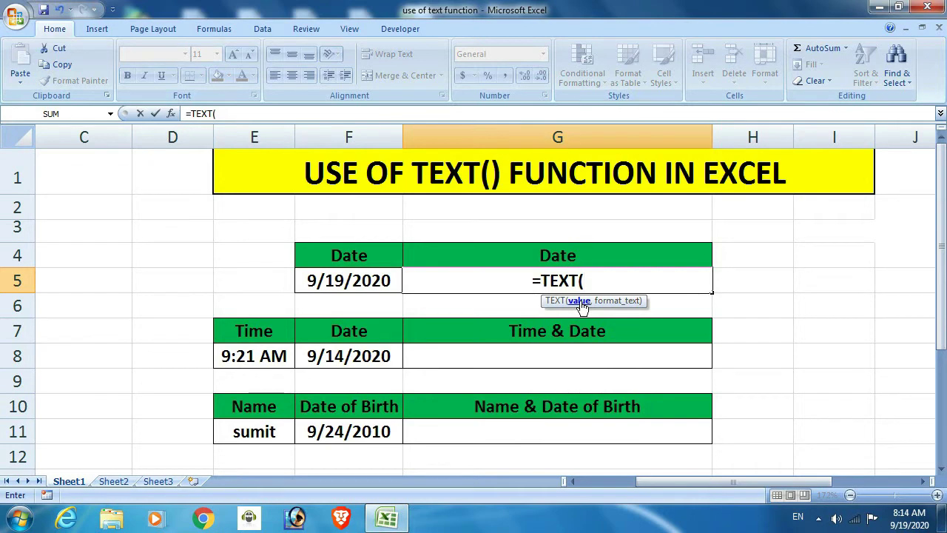
{"action": "left_click", "coordinate": [367, 281]}
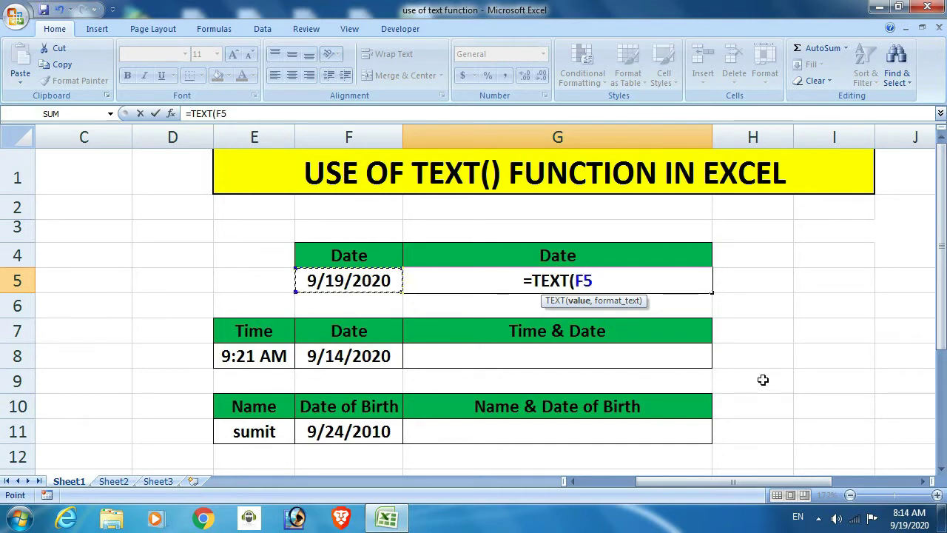
{"action": "type", "text": ","}
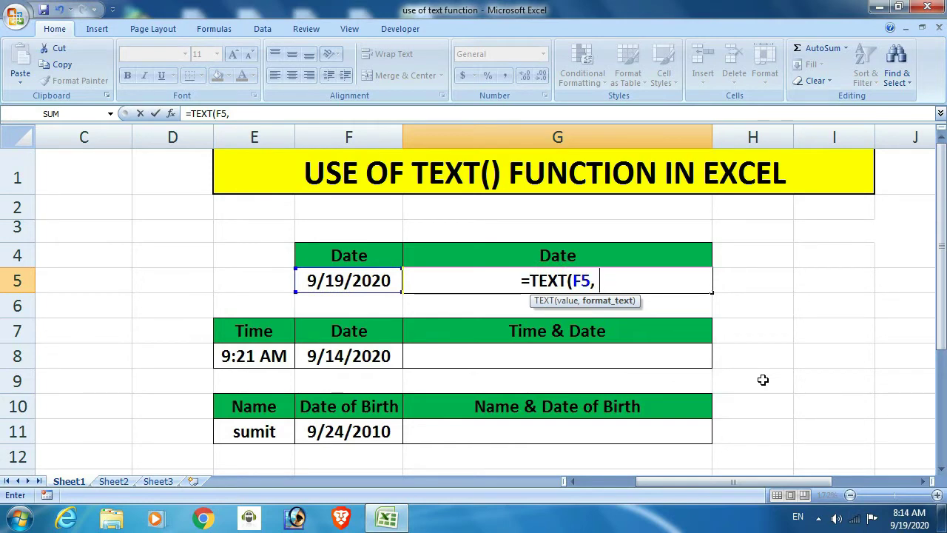
{"action": "type", "text": " \""}
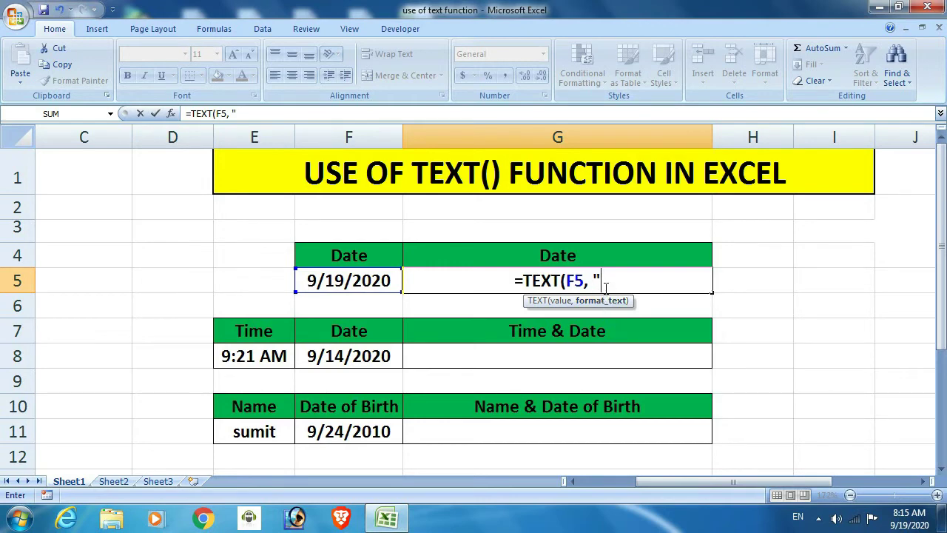
{"action": "type", "text": "mm"}
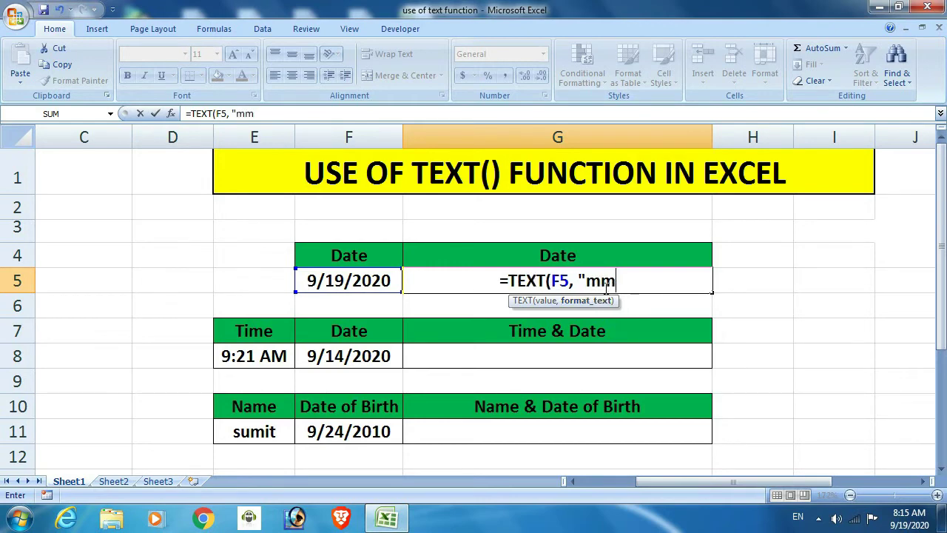
{"action": "type", "text": "/"}
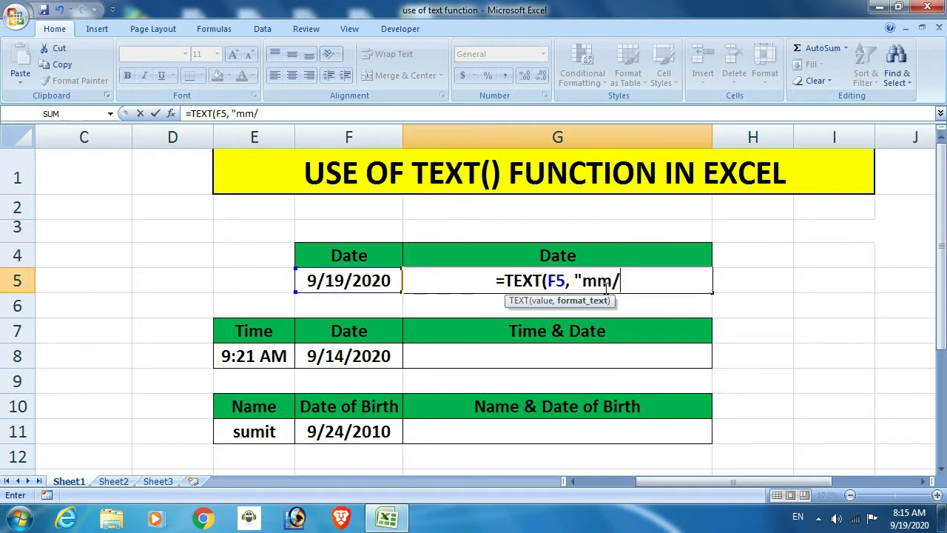
{"action": "type", "text": "dd"}
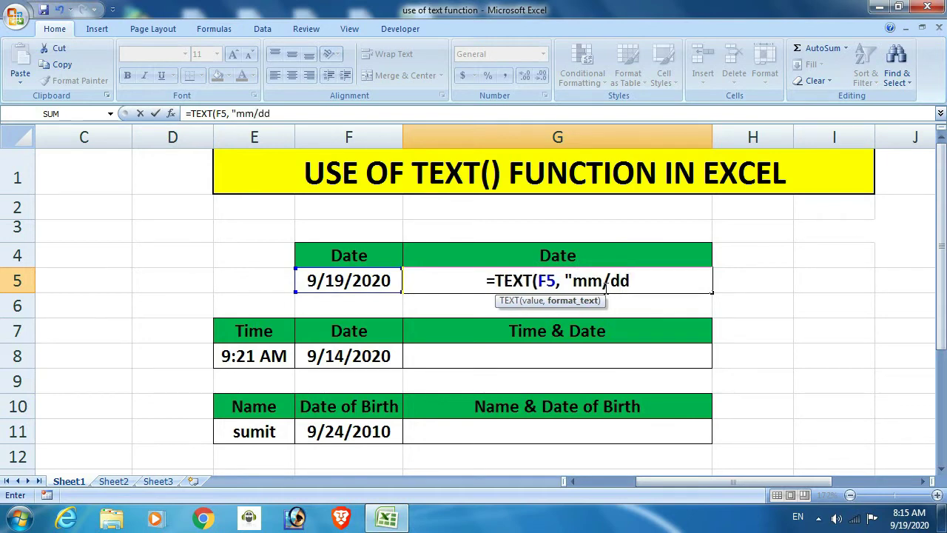
{"action": "type", "text": "/"}
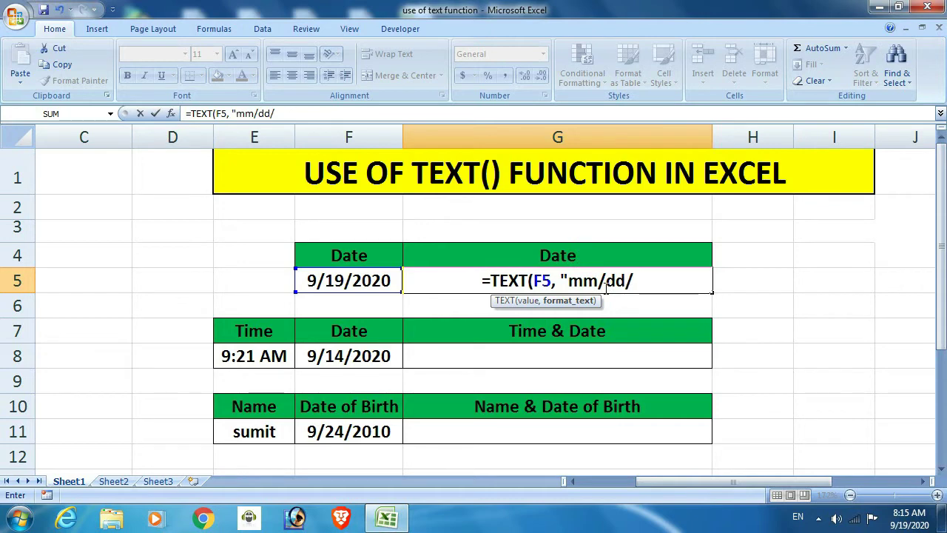
{"action": "type", "text": "yyyy"}
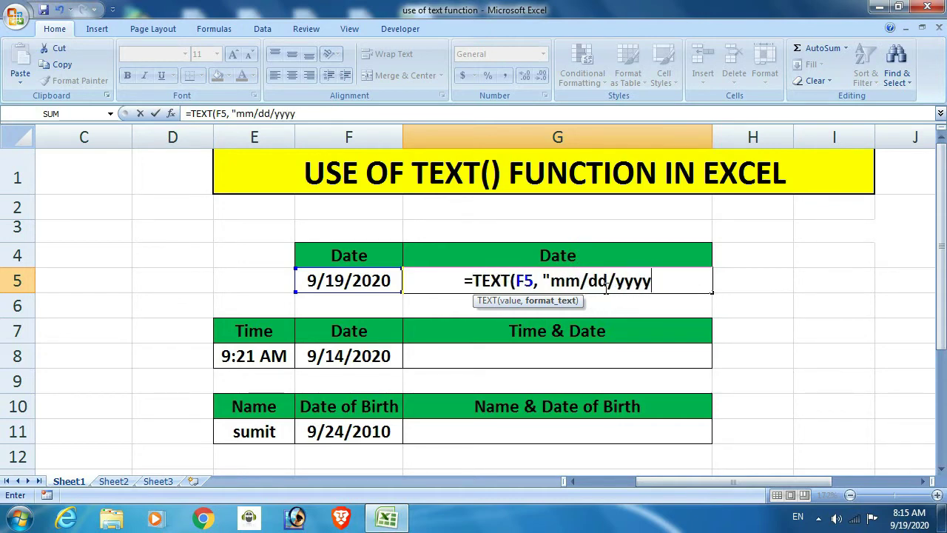
{"action": "type", "text": "\""}
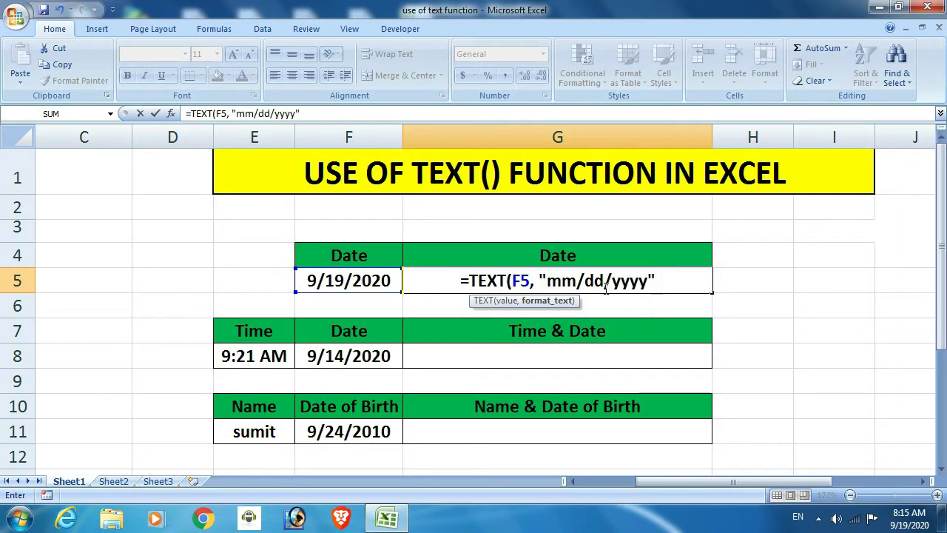
{"action": "type", "text": ")"}
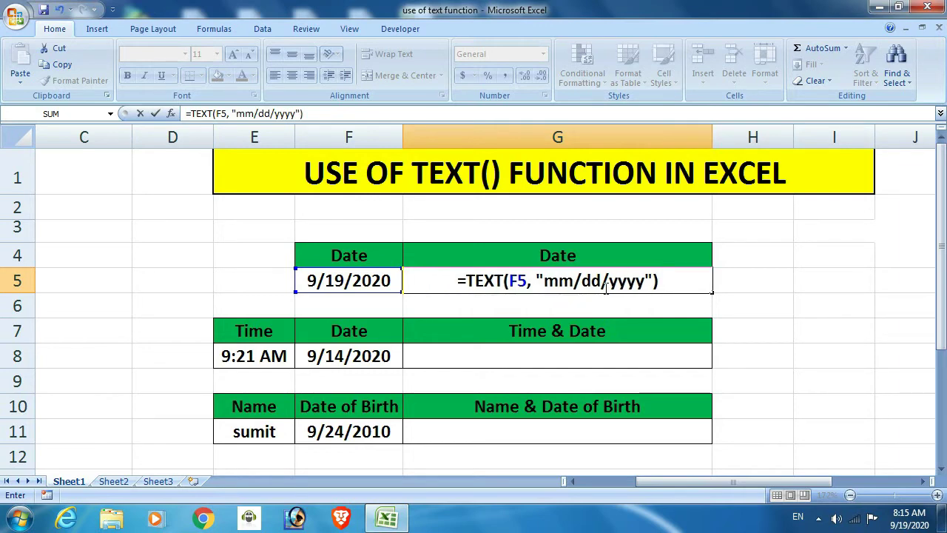
{"action": "key", "text": "Return"}
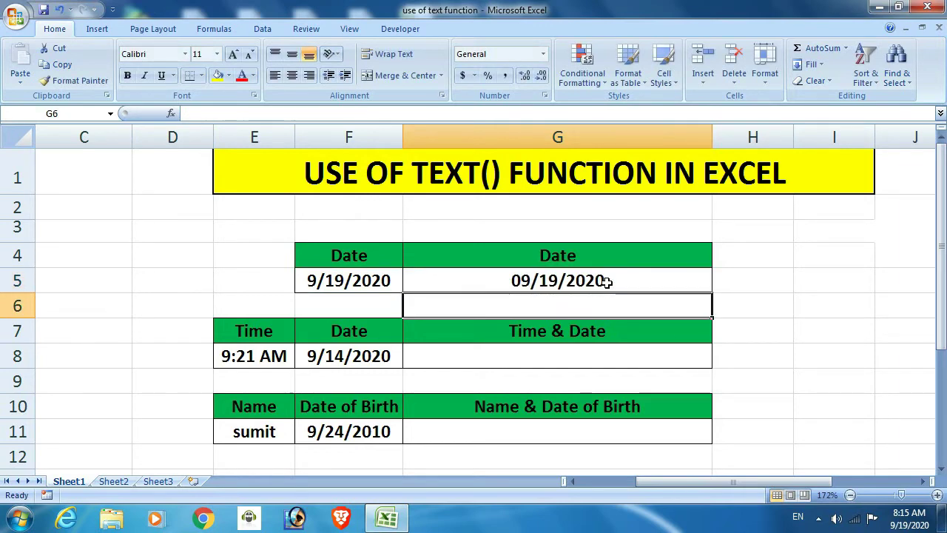
{"action": "left_click", "coordinate": [606, 278]}
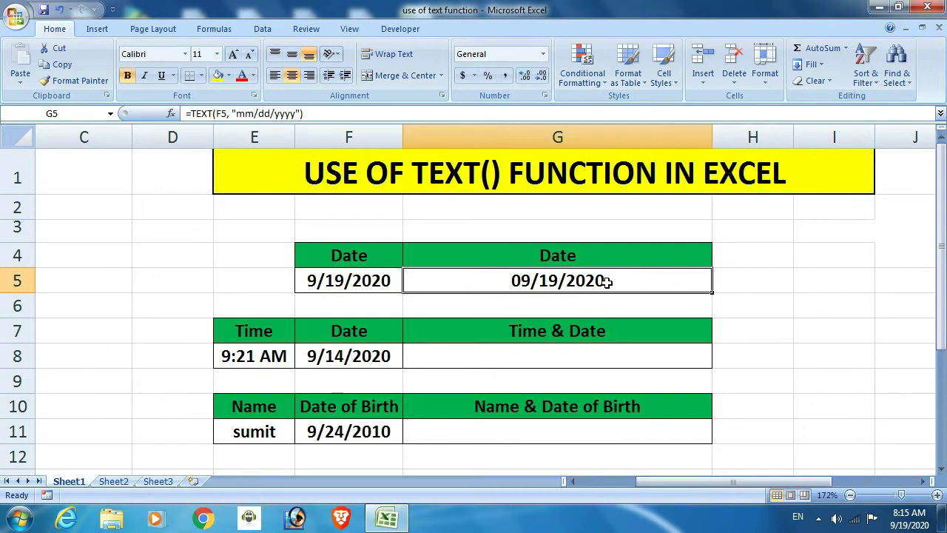
{"action": "left_click", "coordinate": [333, 290]}
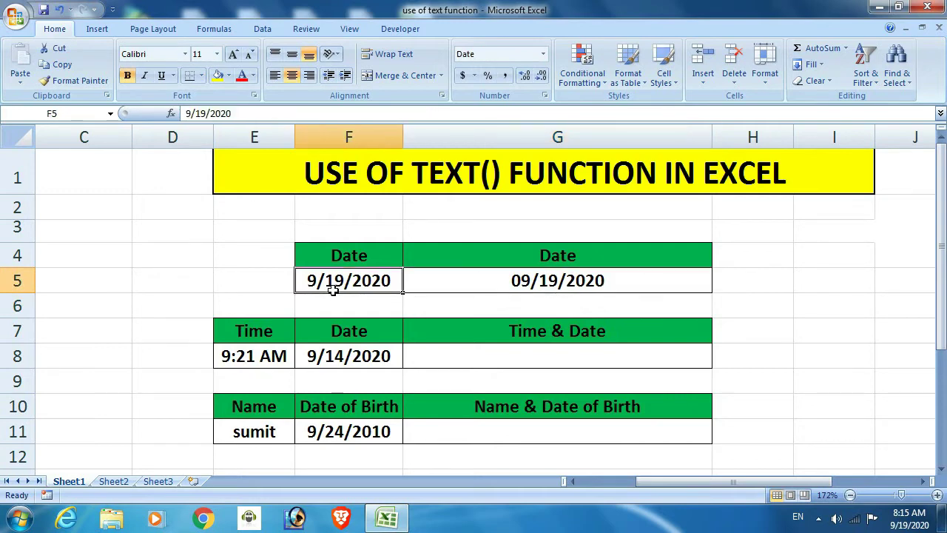
{"action": "left_click", "coordinate": [562, 284]}
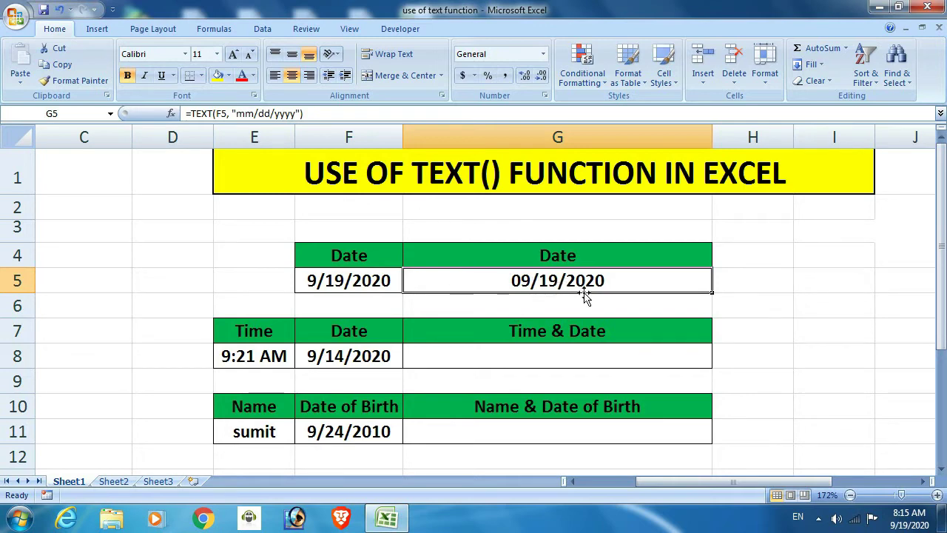
{"action": "left_click", "coordinate": [374, 284]}
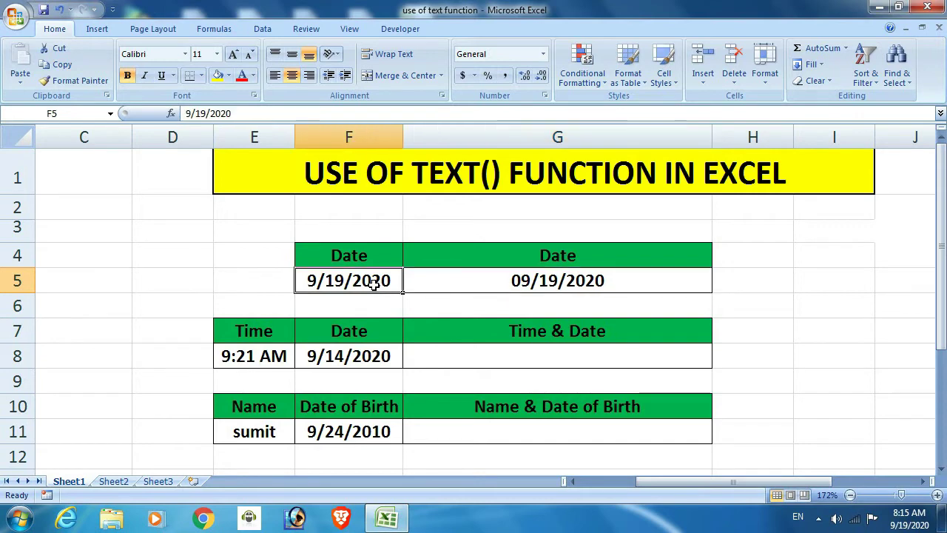
Step: Change the month code in the G5 formula to mmmm, making it =TEXT(F5, "mmmm/dd/yyyy")
{"action": "left_click", "coordinate": [555, 286]}
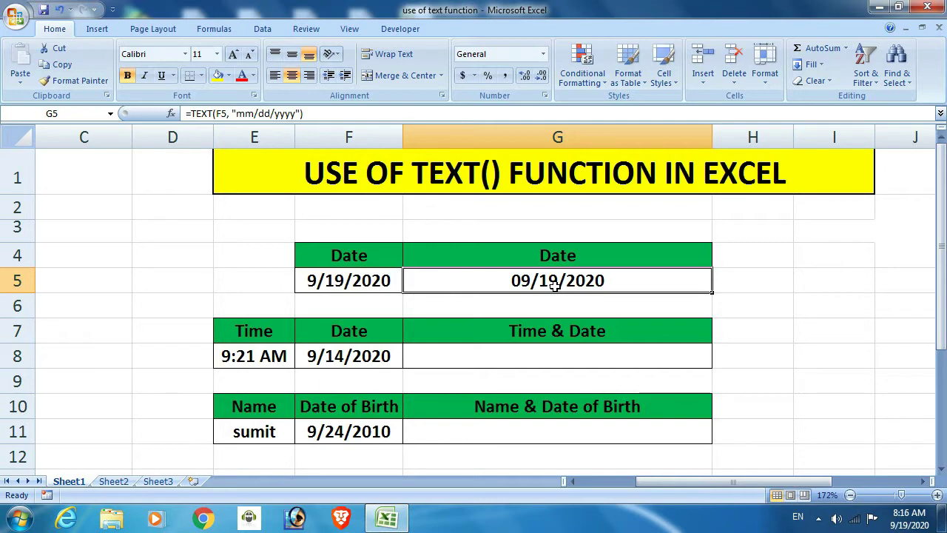
{"action": "key", "text": "F2"}
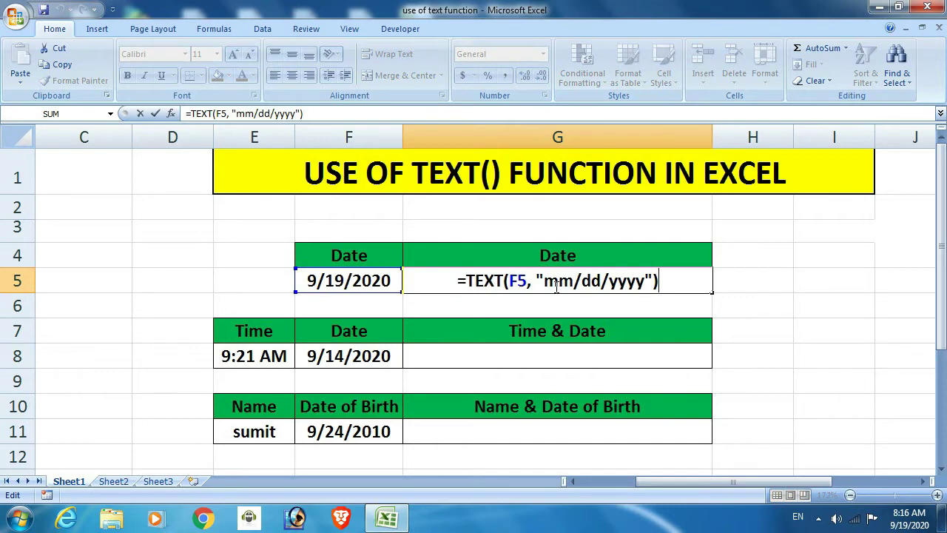
{"action": "key", "text": "Left"}
{"action": "key", "text": "Left"}
{"action": "key", "text": "Left"}
{"action": "key", "text": "Left"}
{"action": "key", "text": "Left"}
{"action": "key", "text": "Left"}
{"action": "key", "text": "Left"}
{"action": "key", "text": "Left"}
{"action": "key", "text": "Left"}
{"action": "key", "text": "Left"}
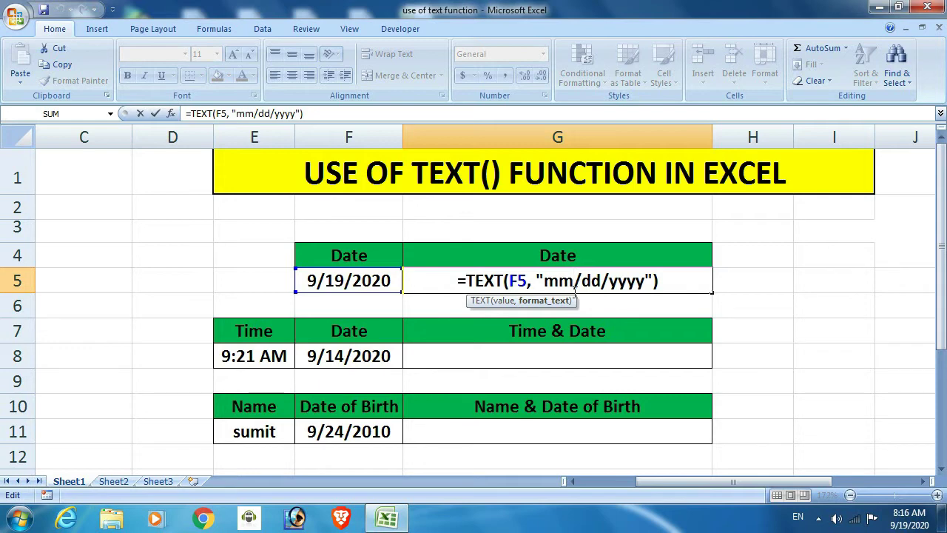
{"action": "type", "text": "mm"}
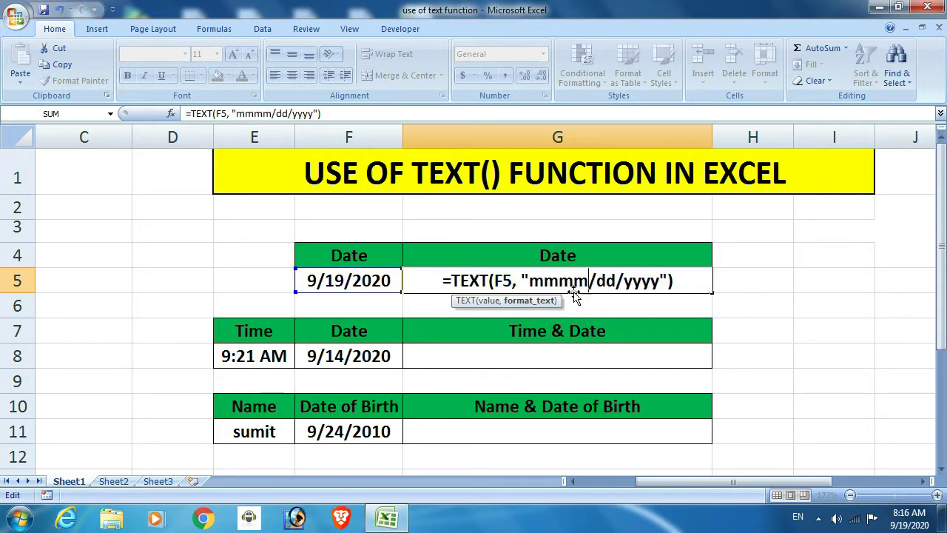
{"action": "key", "text": "Return"}
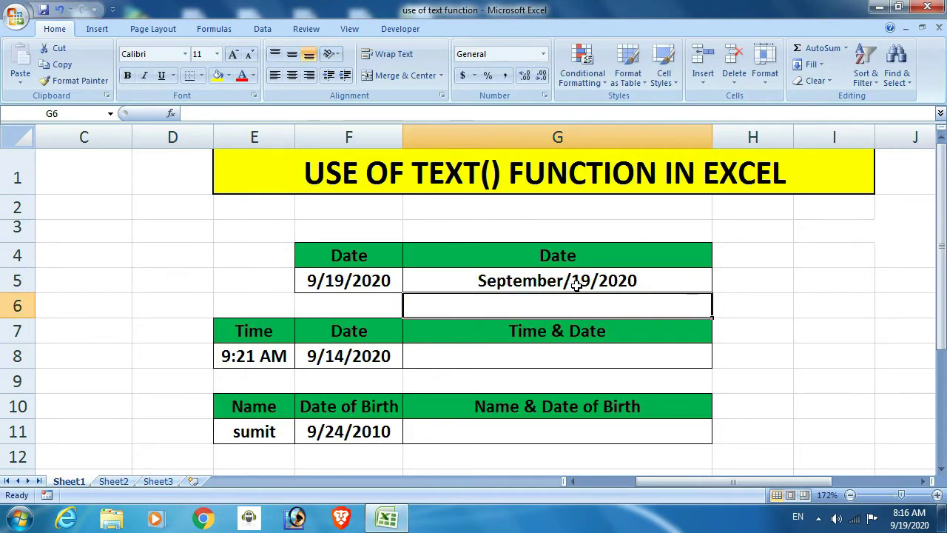
Step: Append a space and the weekday name to the G5 formula, making it =TEXT(F5, "mmmm/dd/yyyy")&" "&TEXT(F5, "dddd")
{"action": "left_click", "coordinate": [576, 290]}
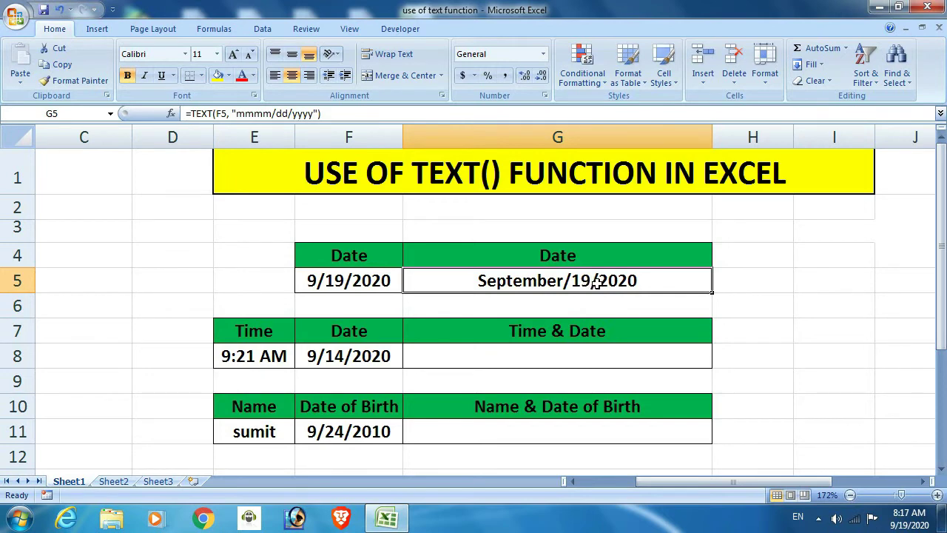
{"action": "key", "text": "F2"}
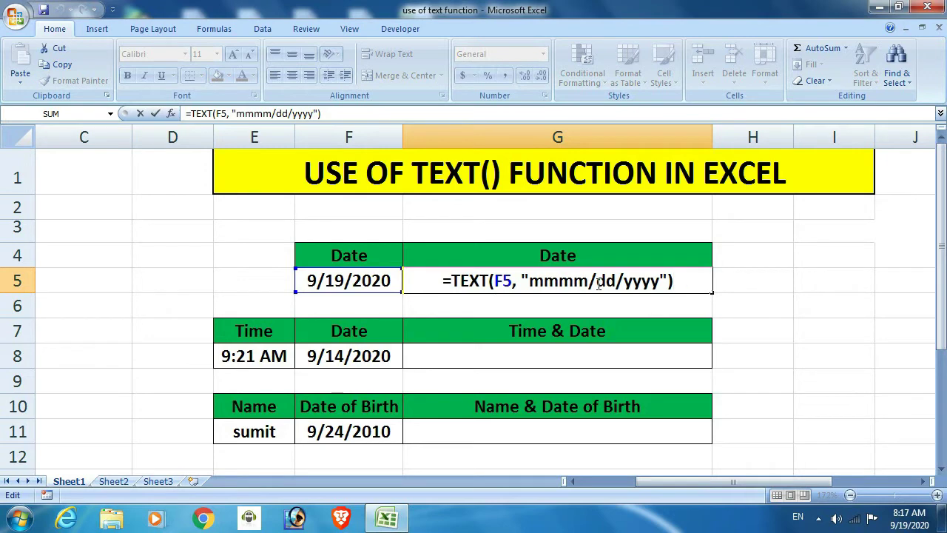
{"action": "type", "text": "&"}
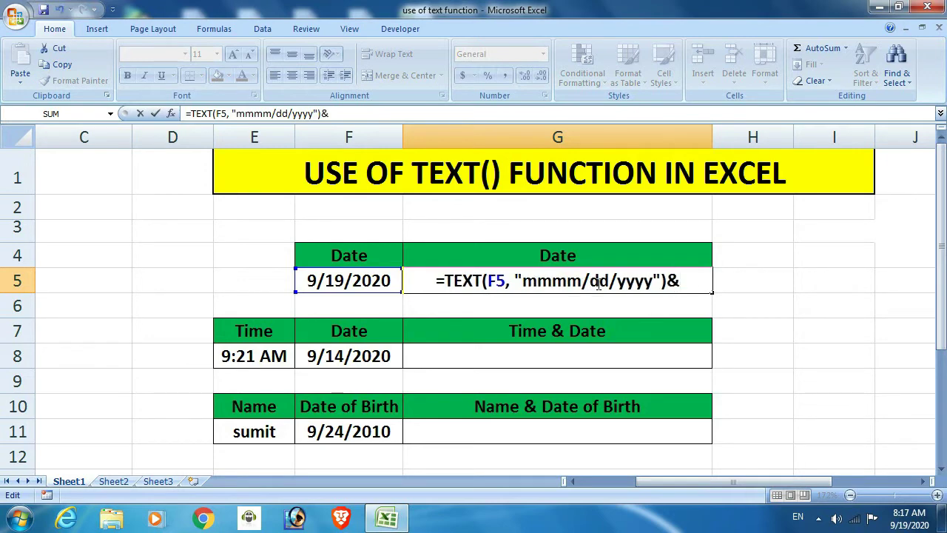
{"action": "type", "text": "\""}
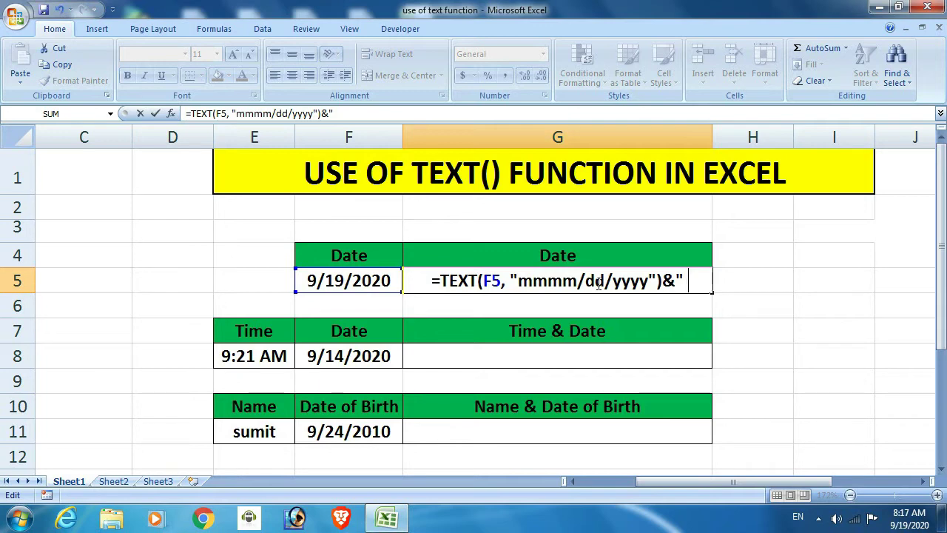
{"action": "type", "text": " \""}
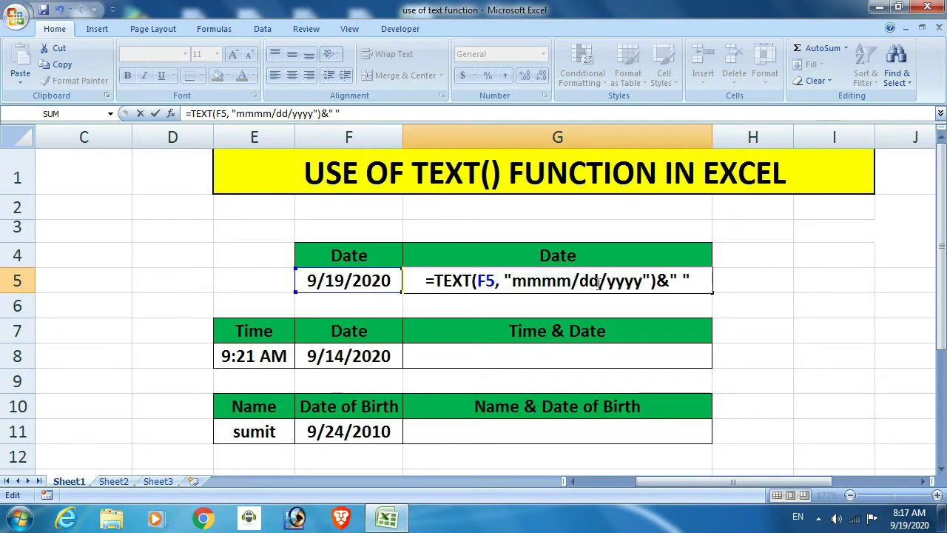
{"action": "type", "text": "&"}
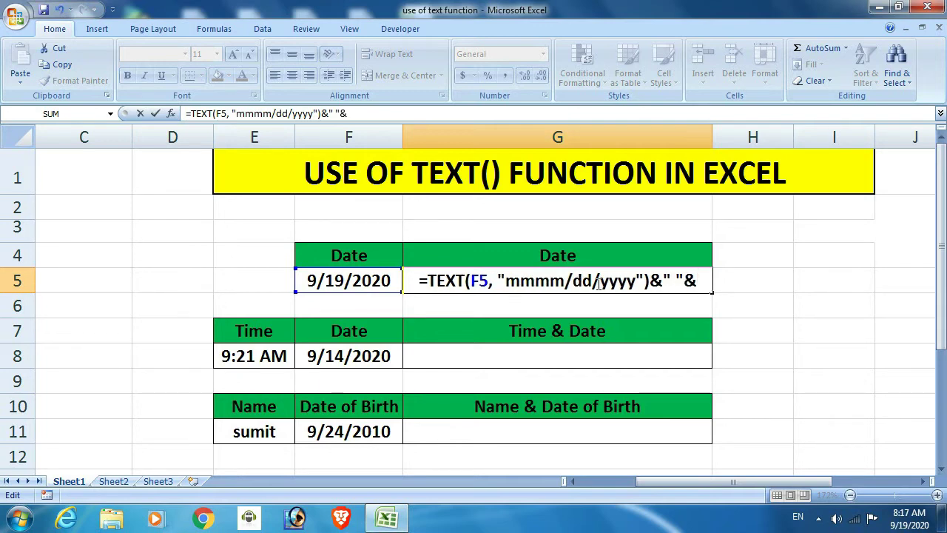
{"action": "type", "text": "te"}
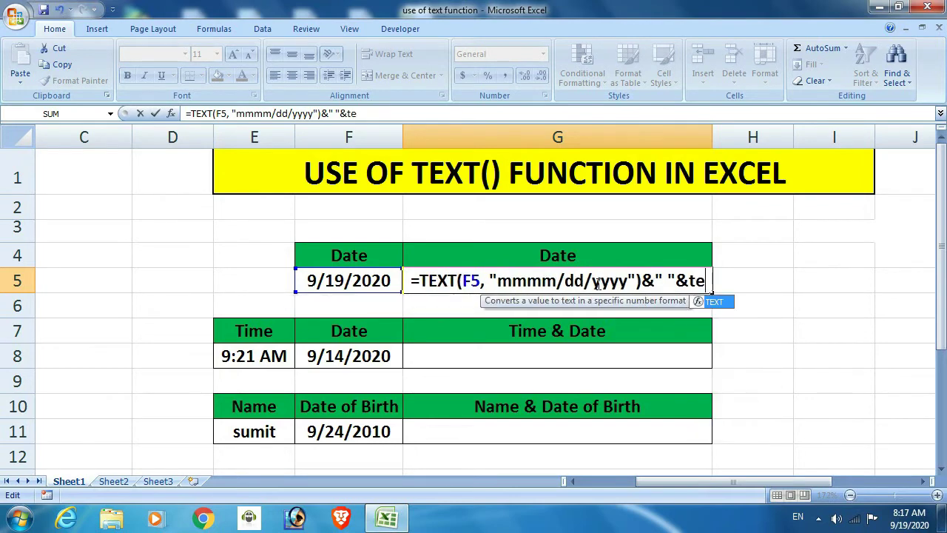
{"action": "key", "text": "Tab"}
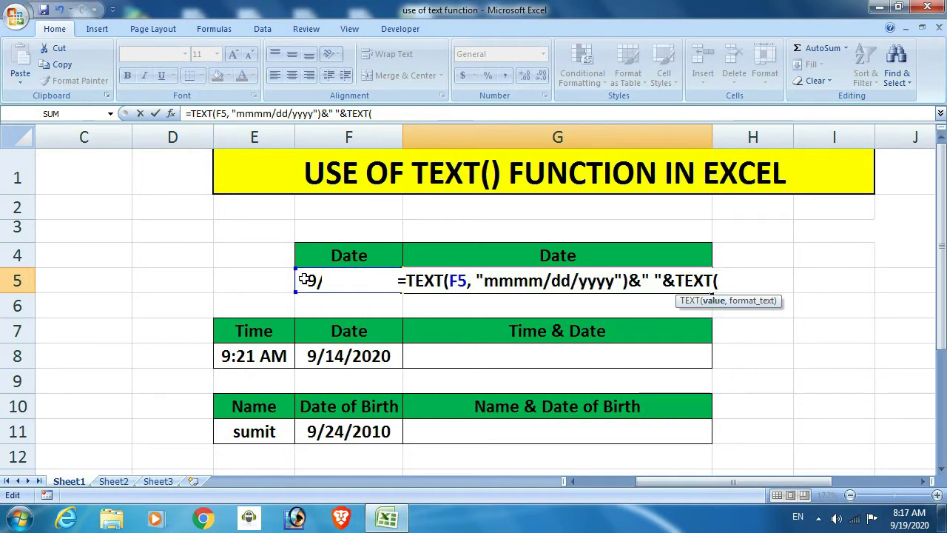
{"action": "left_click", "coordinate": [303, 280]}
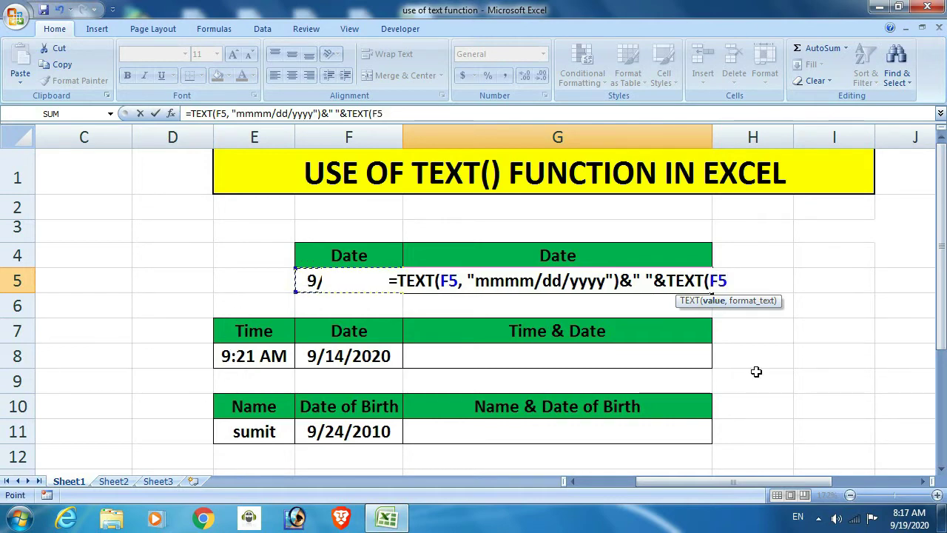
{"action": "type", "text": ","}
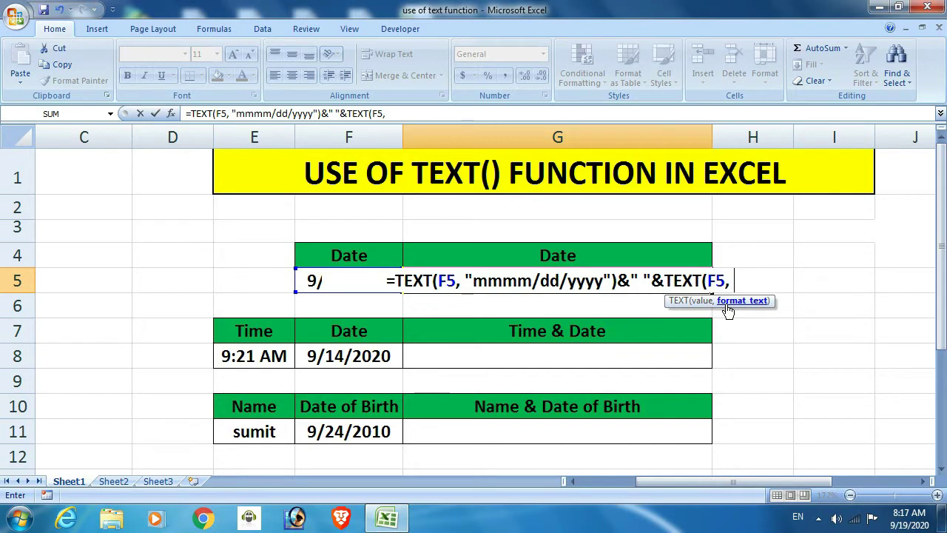
{"action": "type", "text": "\"dddd"}
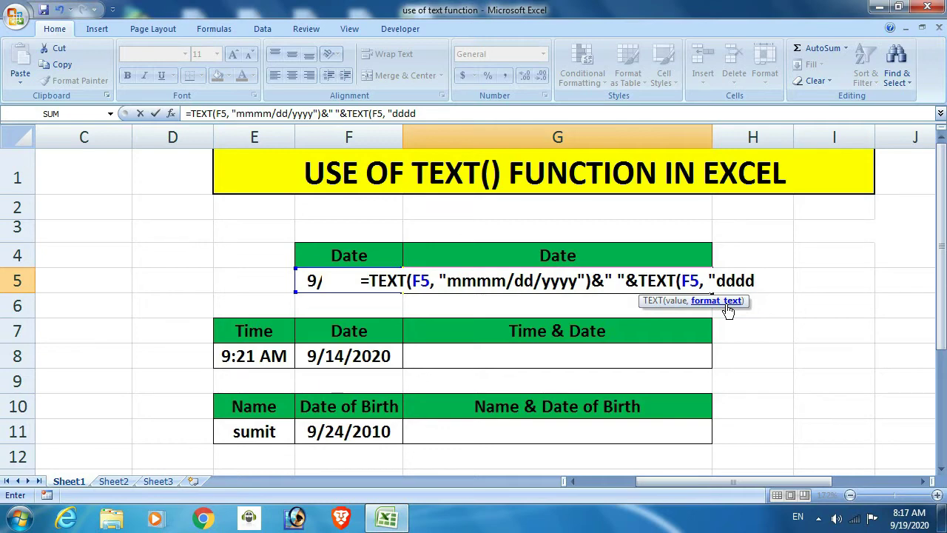
{"action": "type", "text": "\""}
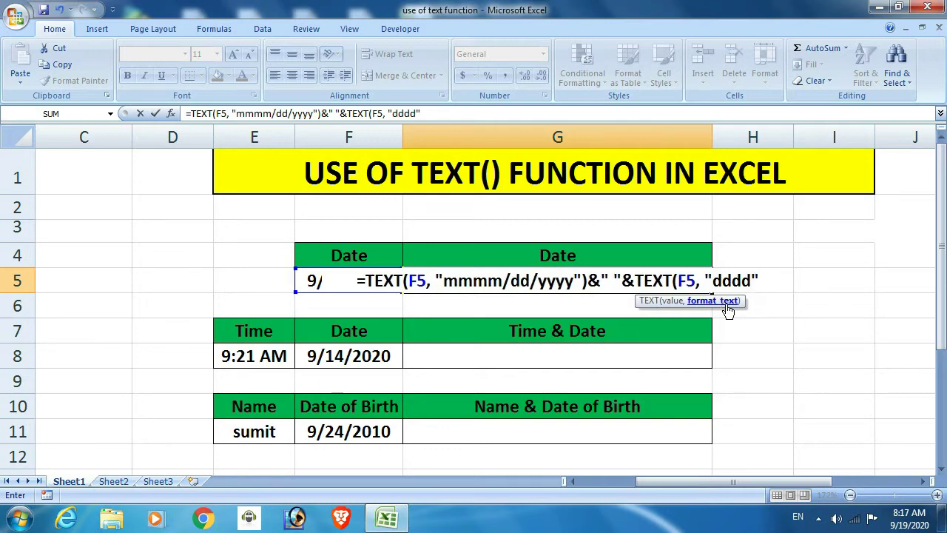
{"action": "type", "text": ")"}
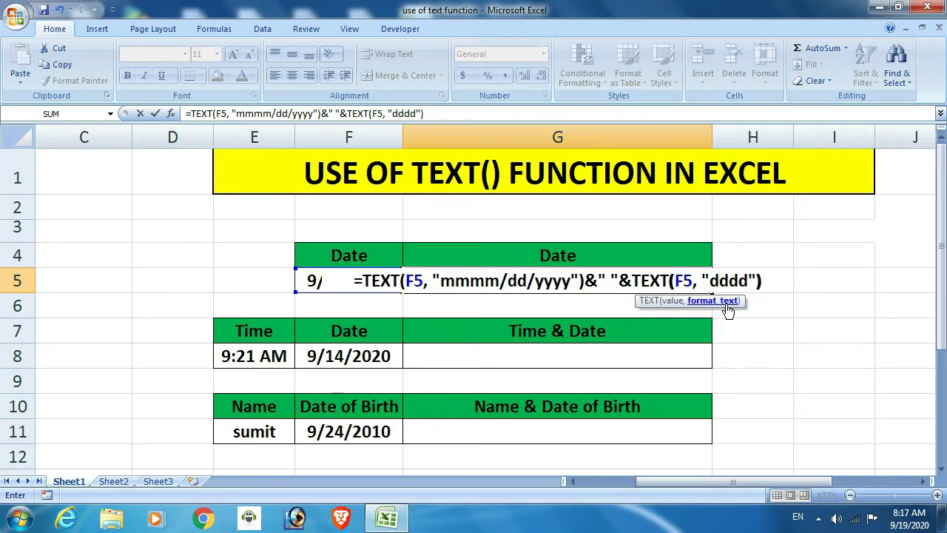
{"action": "key", "text": "Return"}
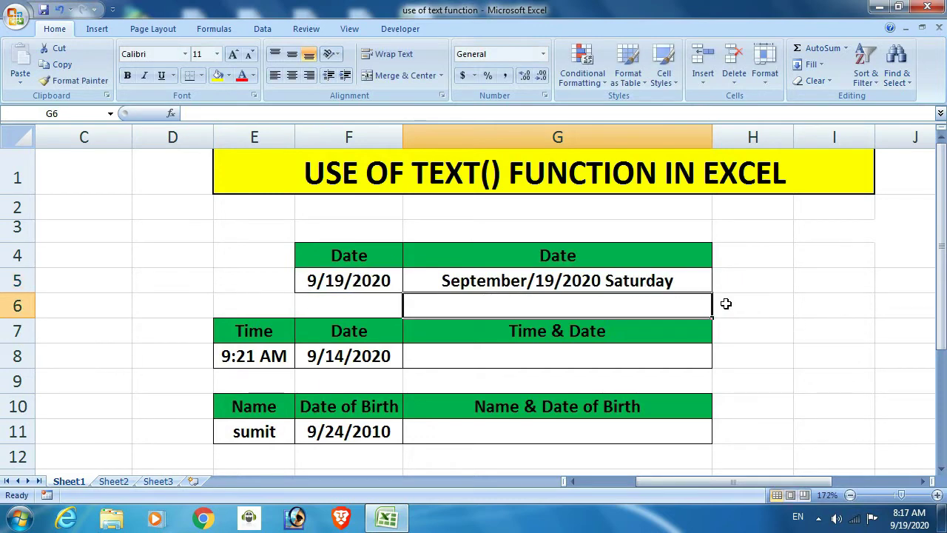
Step: Compare the source date in F5 with the formatted text and formula in G5, and look over the empty cells C3 to F3
{"action": "left_click", "coordinate": [683, 281]}
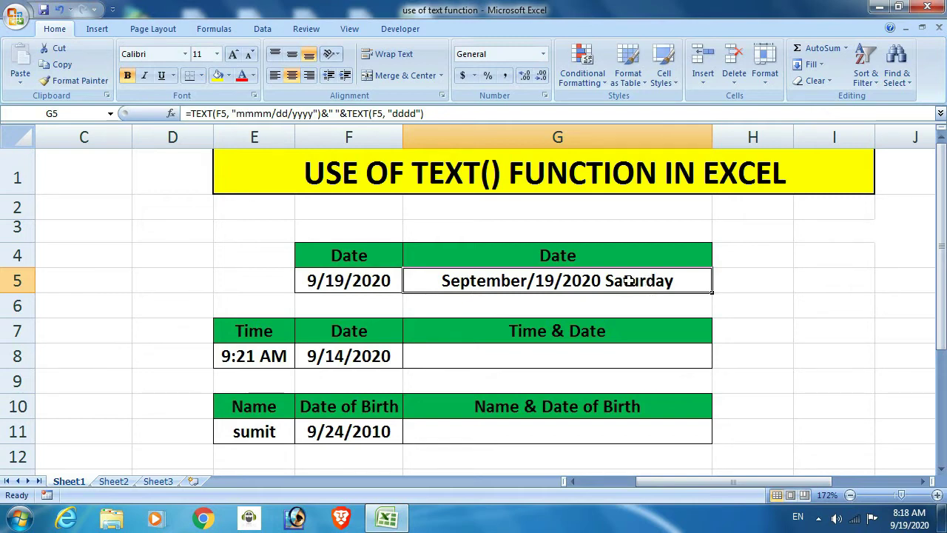
{"action": "left_click", "coordinate": [352, 280]}
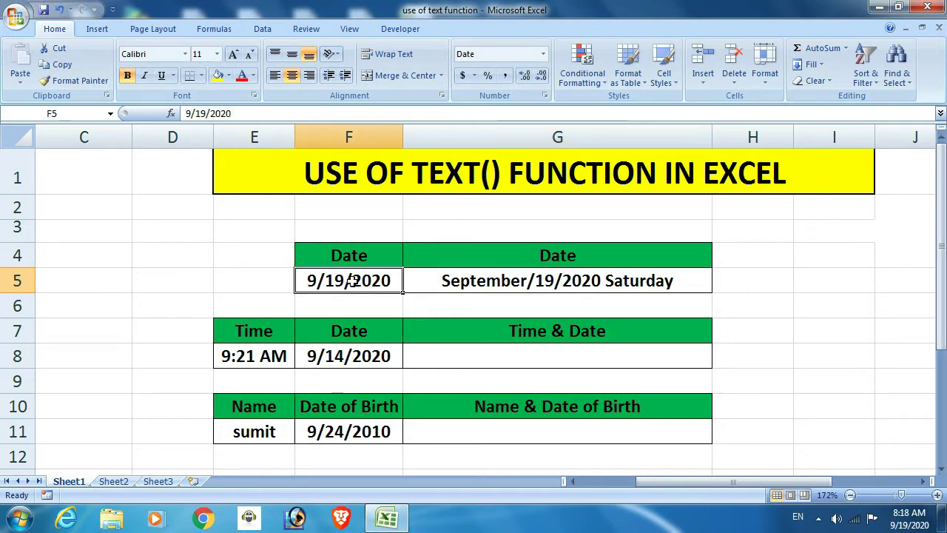
{"action": "left_click", "coordinate": [542, 289]}
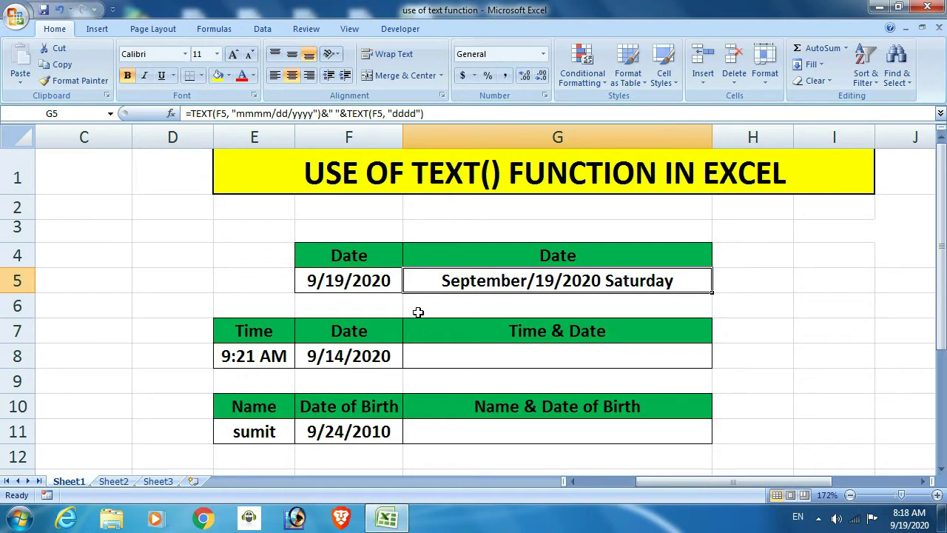
{"action": "left_click", "coordinate": [386, 280]}
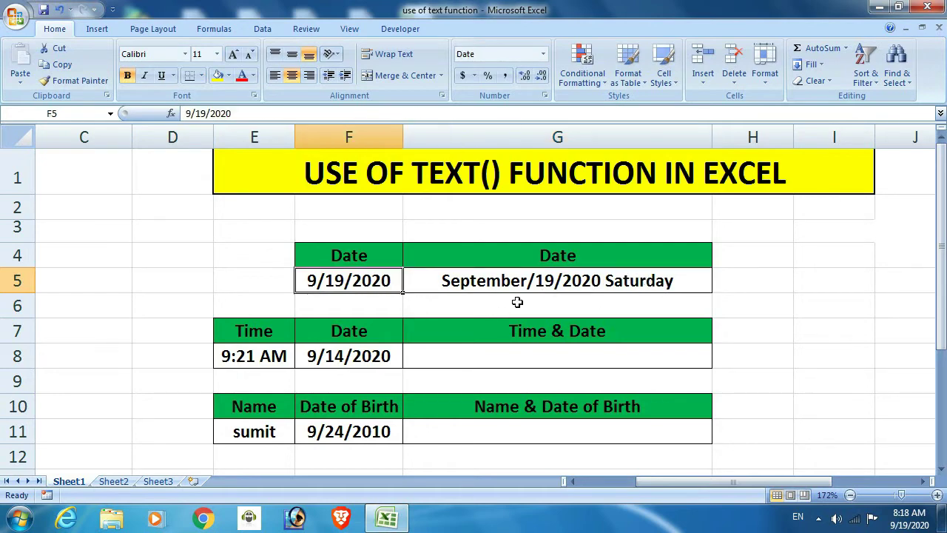
{"action": "left_click", "coordinate": [530, 280]}
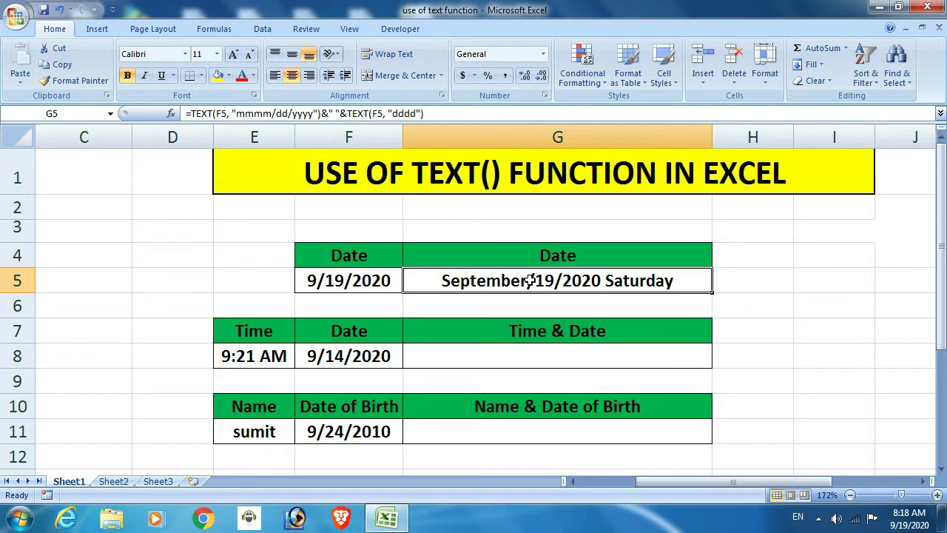
{"action": "left_click", "coordinate": [112, 234]}
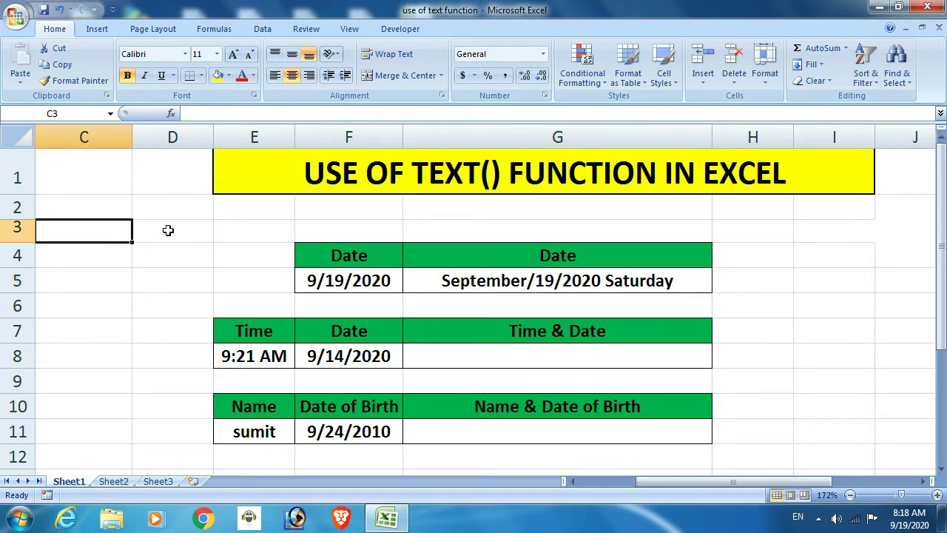
{"action": "left_click", "coordinate": [166, 230]}
{"action": "left_click", "coordinate": [237, 232]}
{"action": "left_click", "coordinate": [321, 235]}
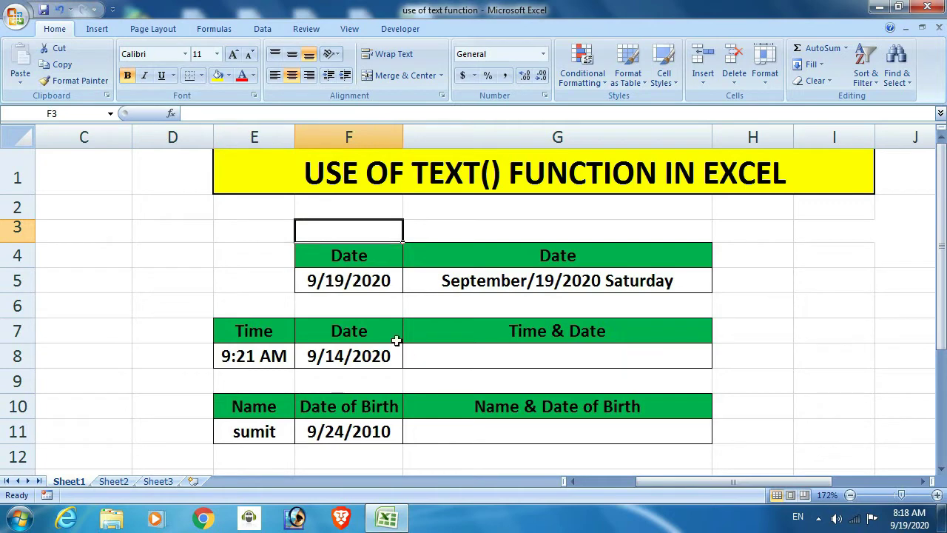
Step: Enter the formula =TEXT(F5, "mm") in cell C3 to extract the month of the date in F5 as text
{"action": "left_click", "coordinate": [119, 228]}
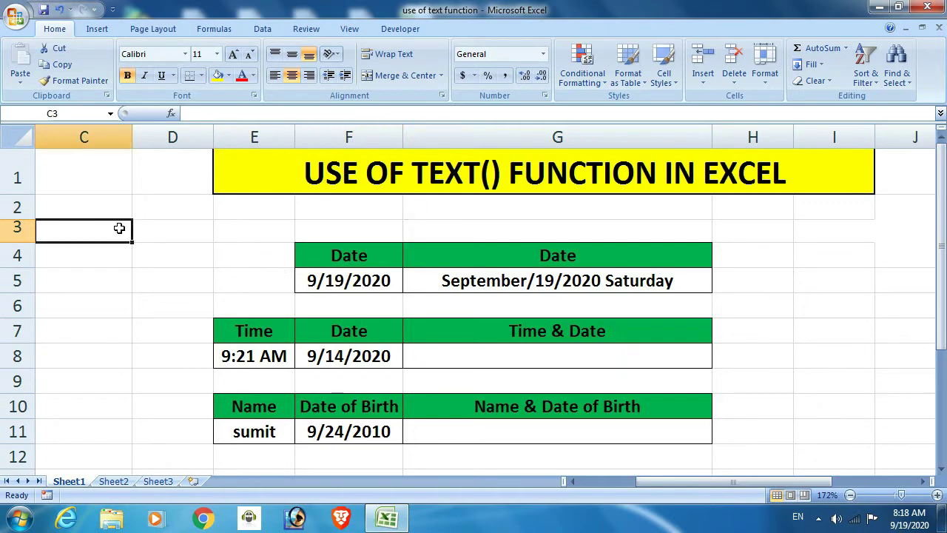
{"action": "type", "text": "="}
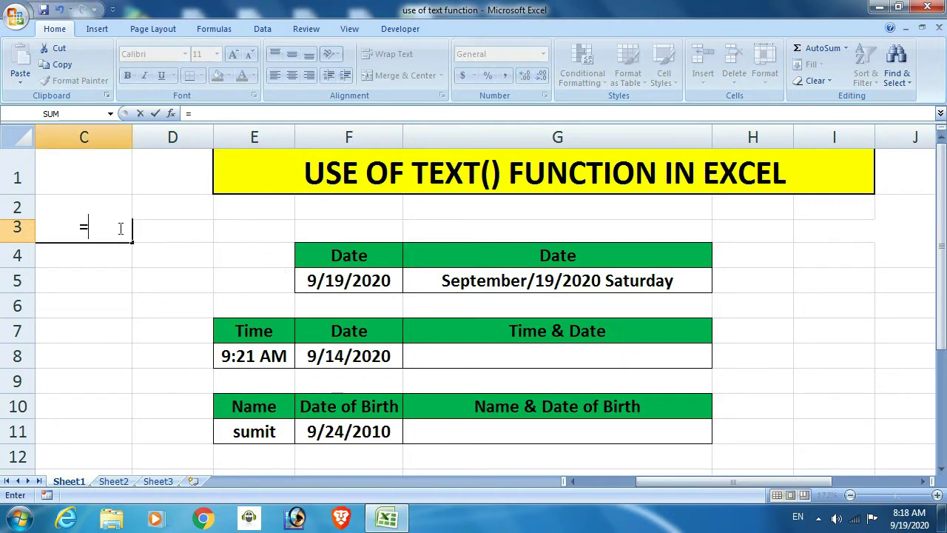
{"action": "type", "text": "te"}
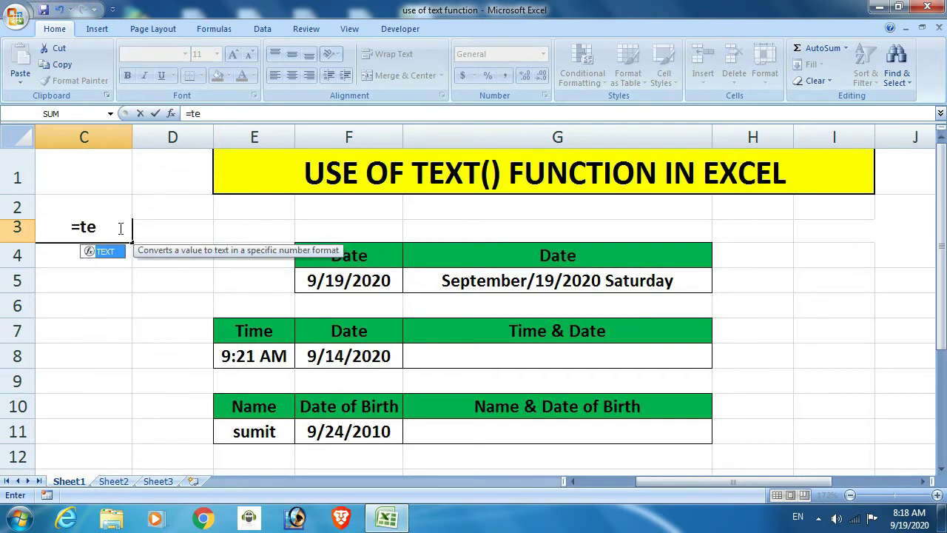
{"action": "key", "text": "Tab"}
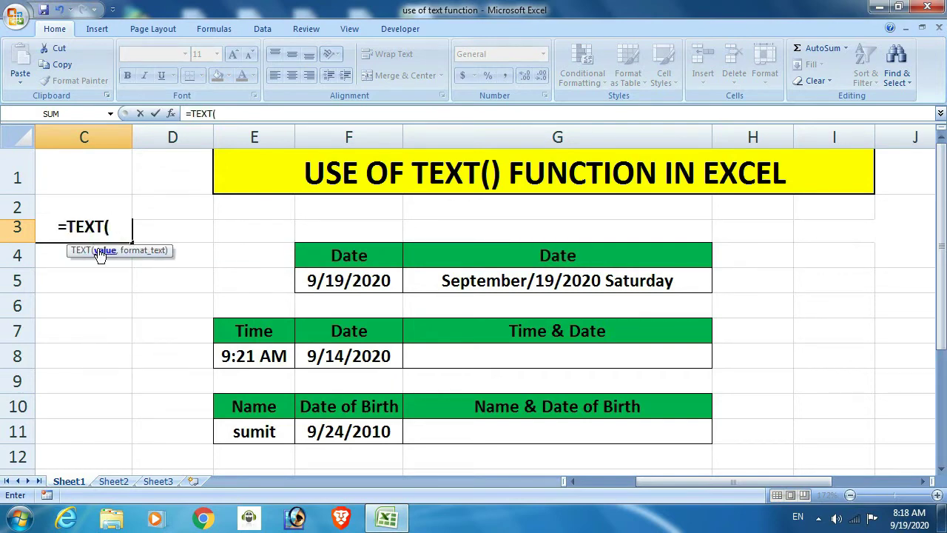
{"action": "left_click", "coordinate": [358, 284]}
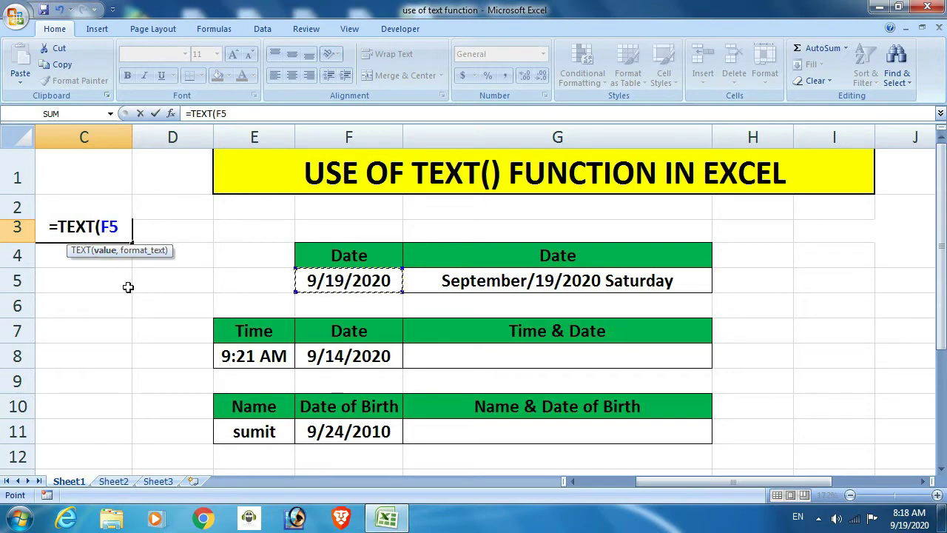
{"action": "type", "text": ","}
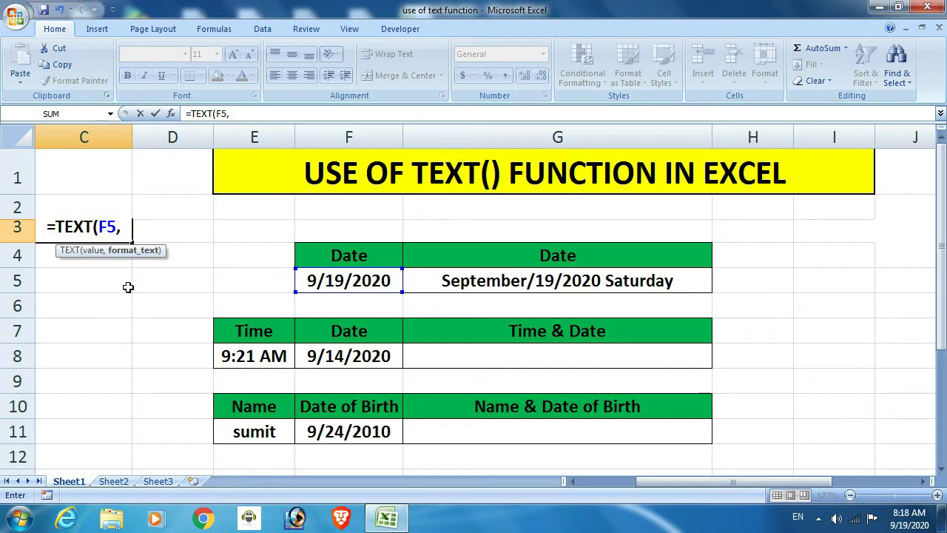
{"action": "type", "text": " \""}
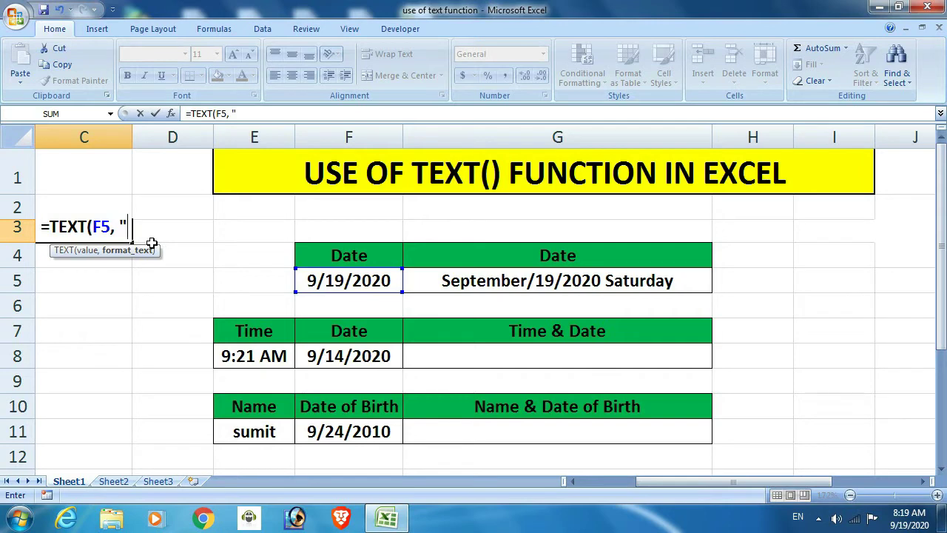
{"action": "type", "text": "mm"}
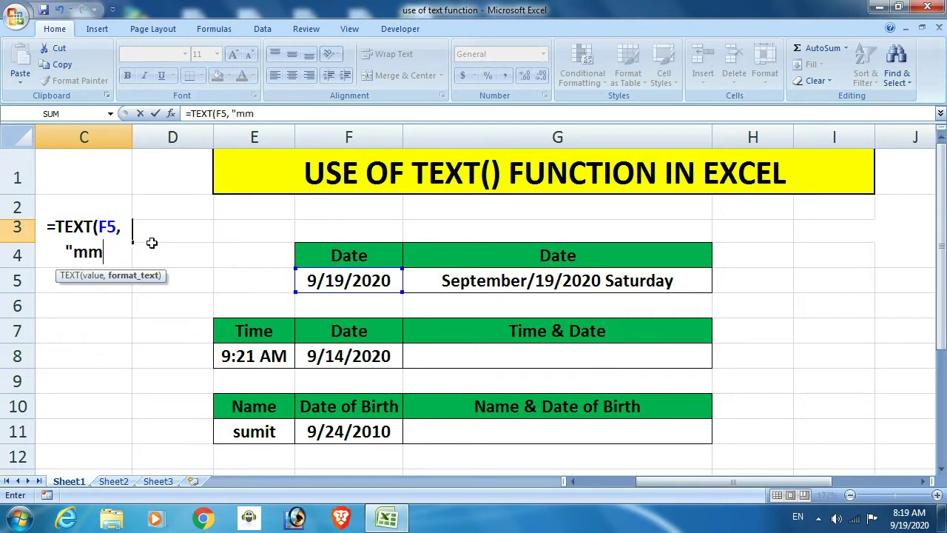
{"action": "type", "text": "\")"}
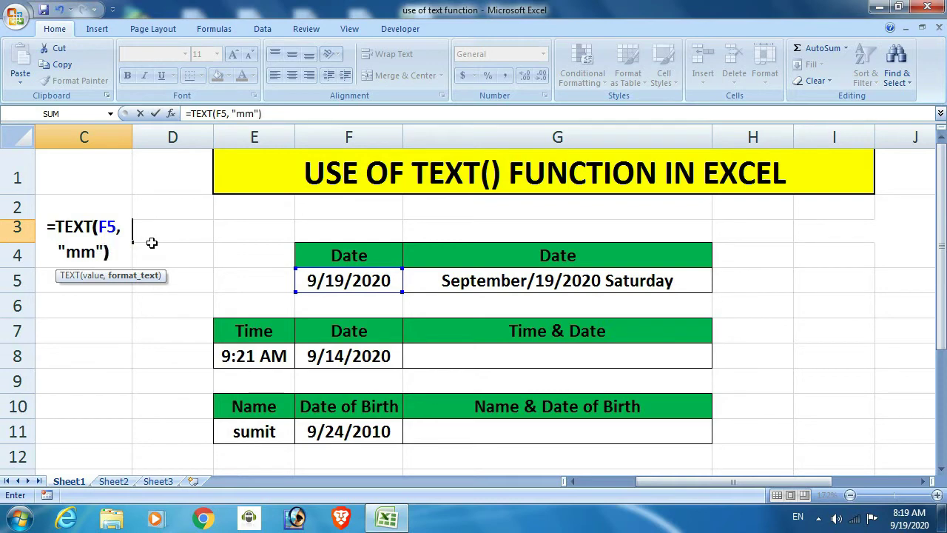
{"action": "key", "text": "Return"}
{"action": "key", "text": "Up"}
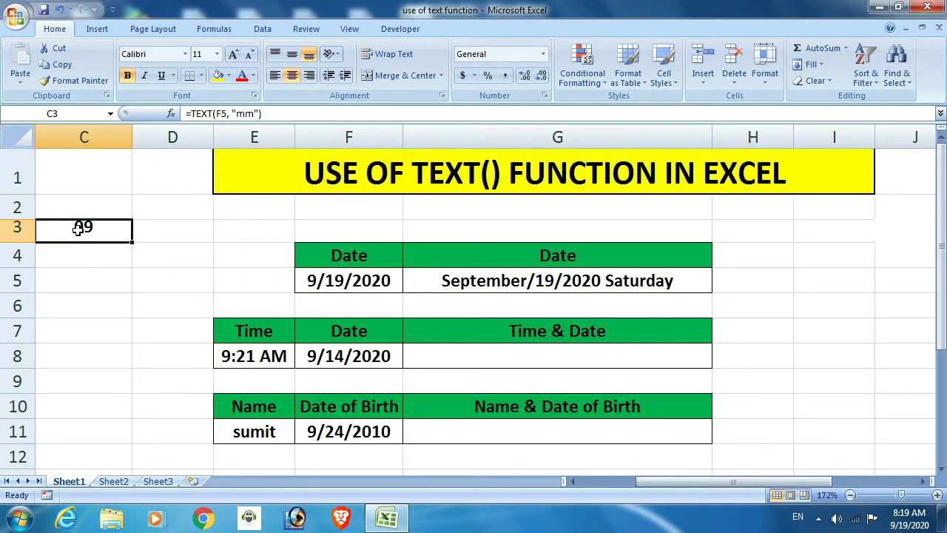
Step: Enter the formula =TEXT(F5, "dd") in cell D3 to extract the day of the date in F5 as text
{"action": "left_click", "coordinate": [174, 234]}
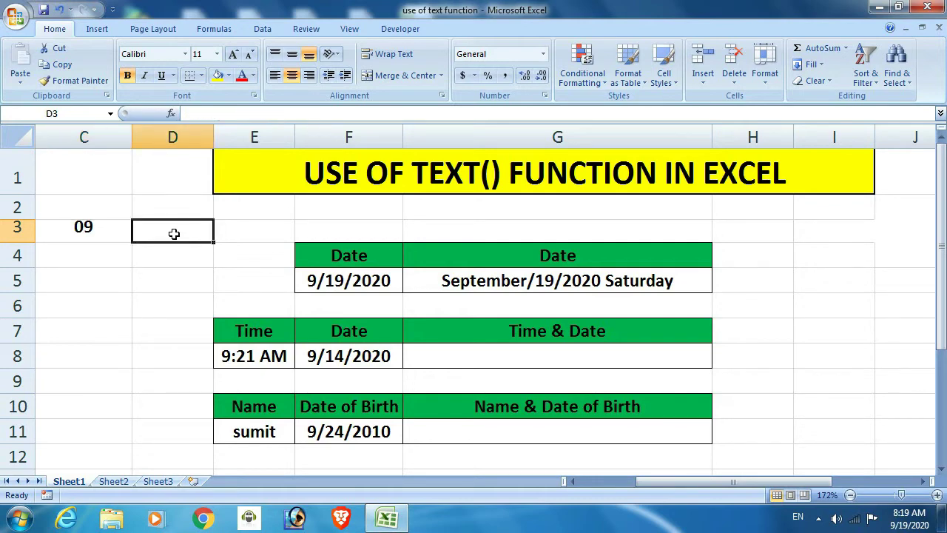
{"action": "type", "text": "=te"}
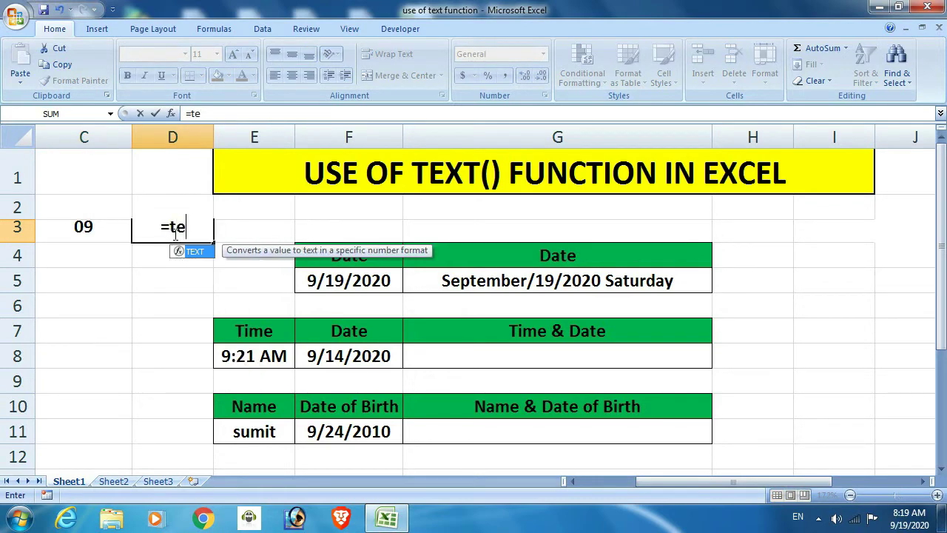
{"action": "key", "text": "Tab"}
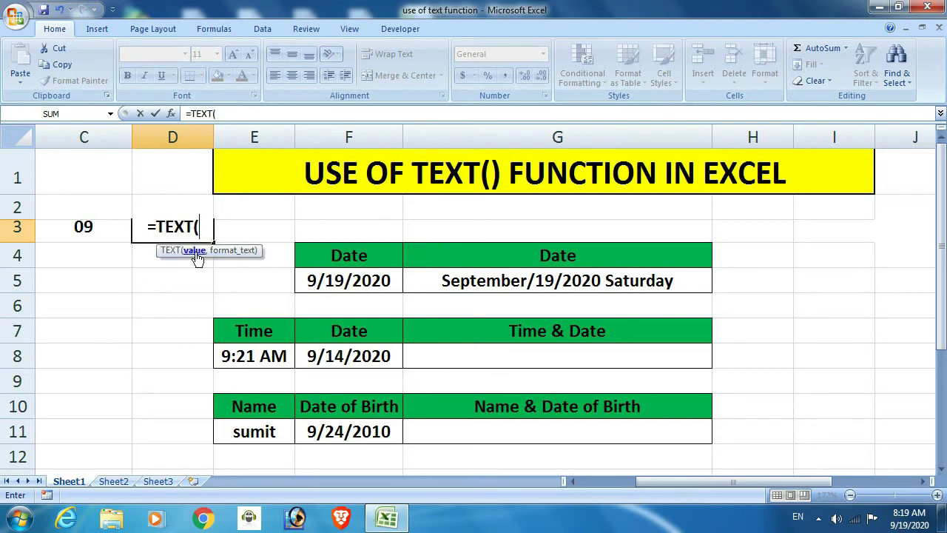
{"action": "left_click", "coordinate": [347, 282]}
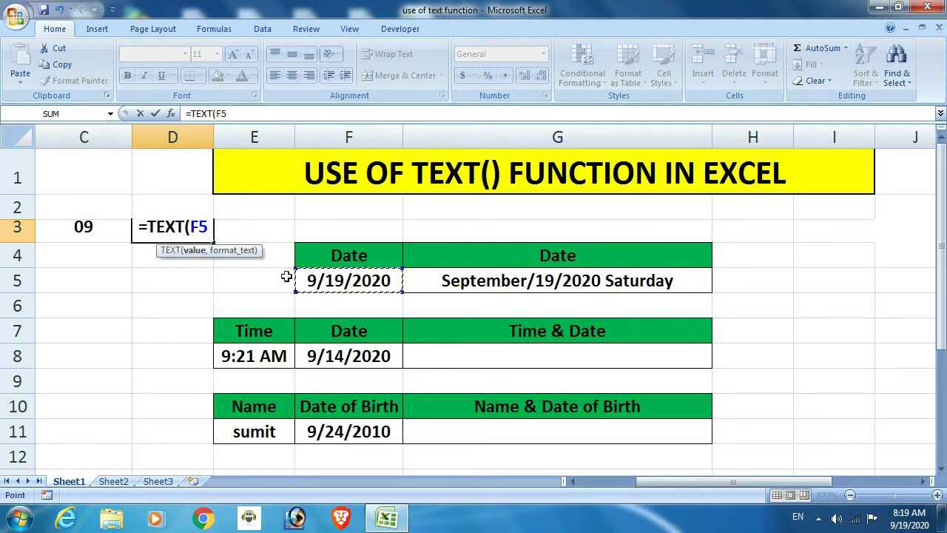
{"action": "type", "text": ","}
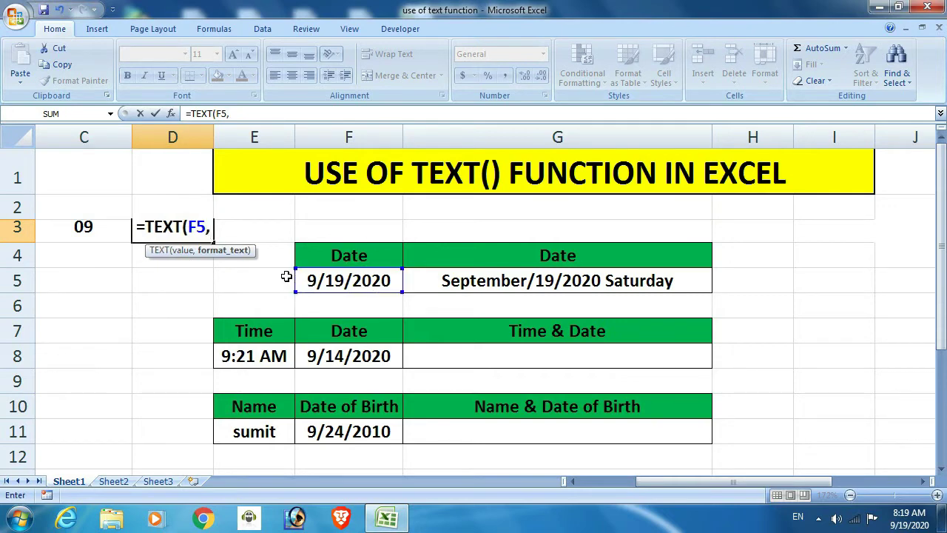
{"action": "type", "text": " \""}
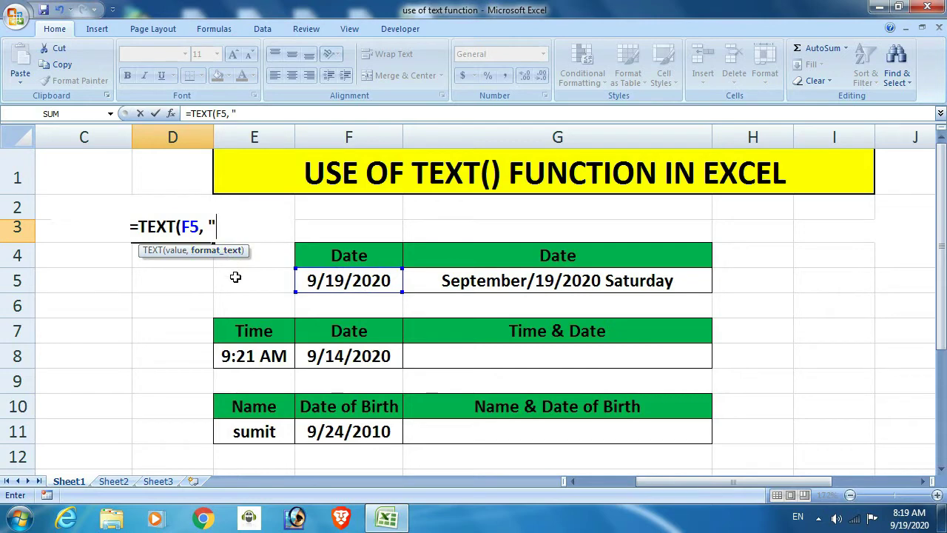
{"action": "type", "text": "dd"}
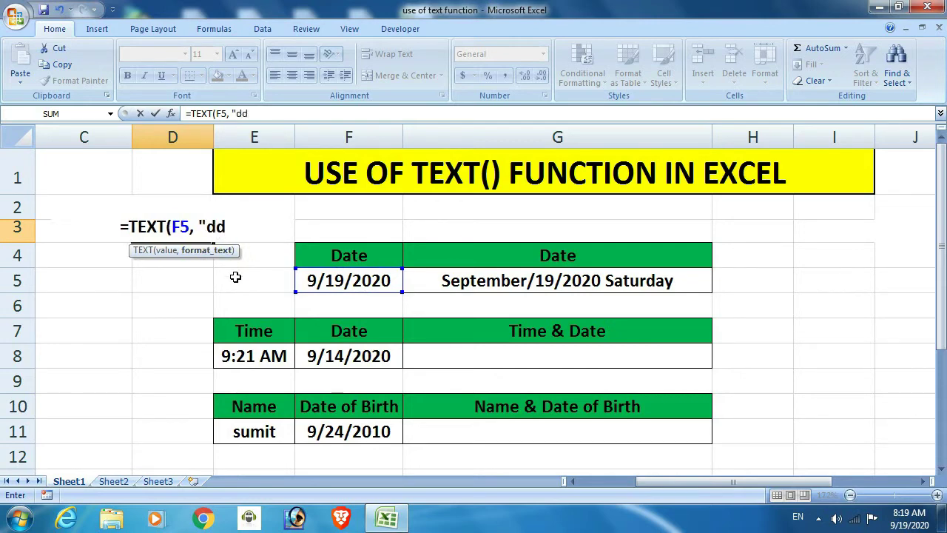
{"action": "type", "text": "\""}
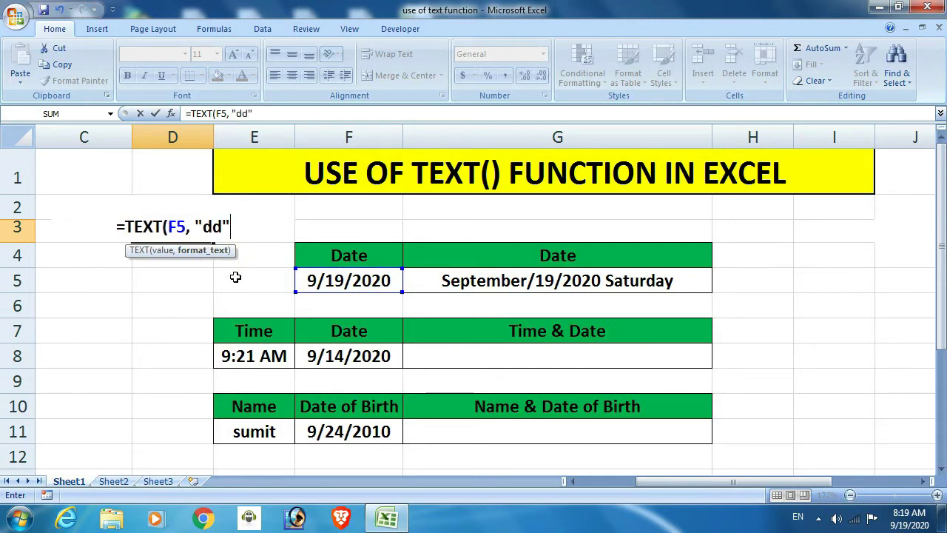
{"action": "type", "text": ")"}
{"action": "key", "text": "Return"}
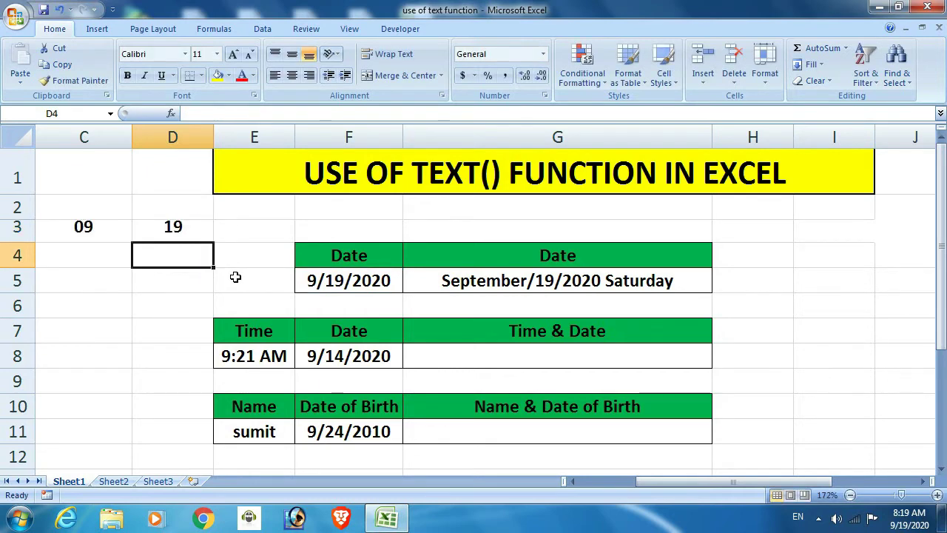
{"action": "key", "text": "Up"}
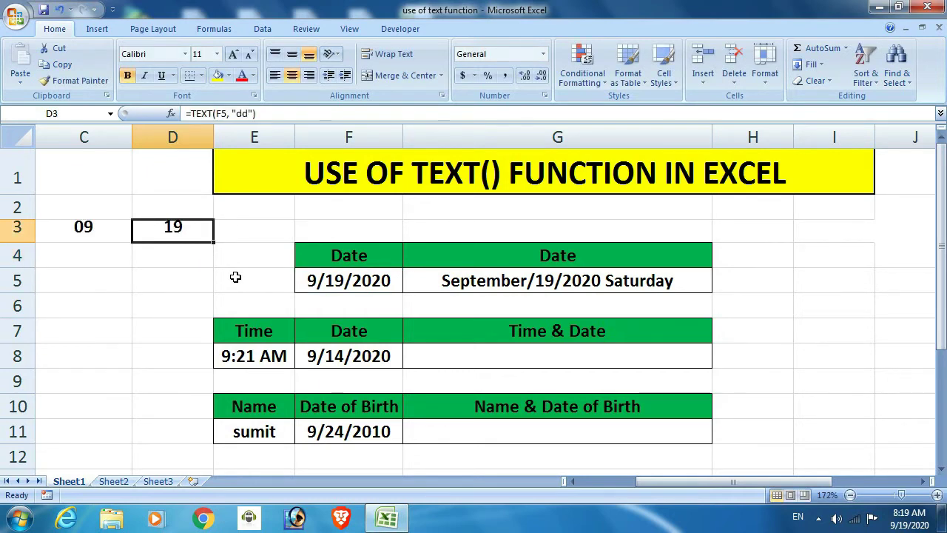
Step: Enter the formula =TEXT(F5, "yyyy") in cell E3 to extract the four-digit year of the date in F5 as text
{"action": "left_click", "coordinate": [250, 229]}
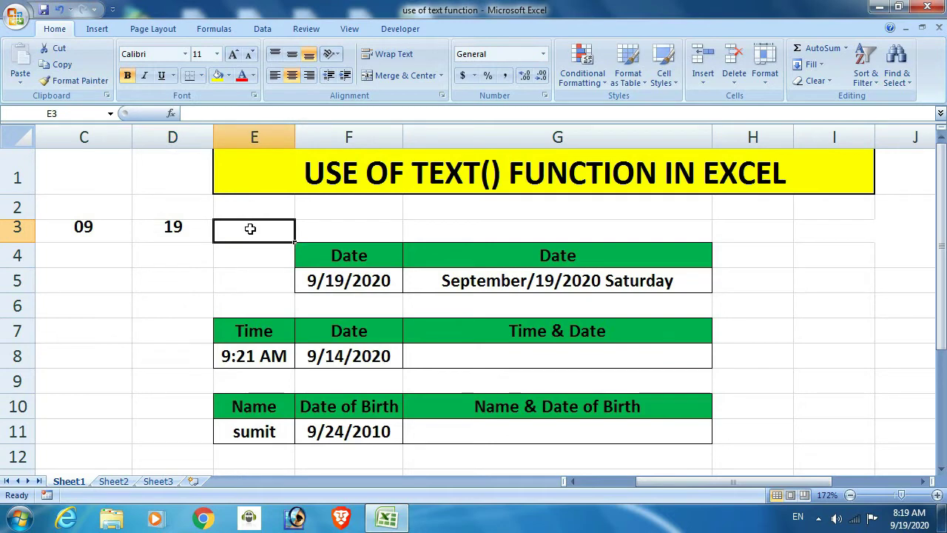
{"action": "type", "text": "="}
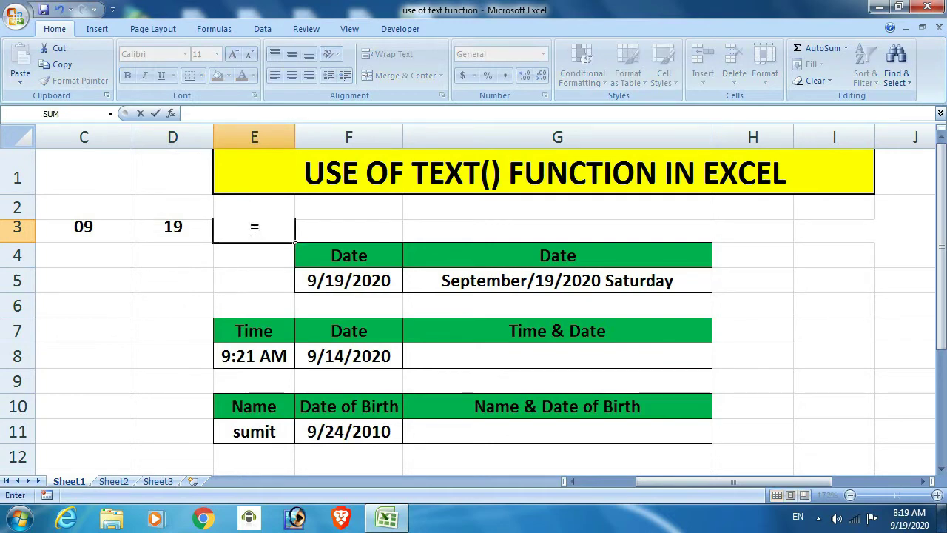
{"action": "type", "text": "te"}
{"action": "key", "text": "Tab"}
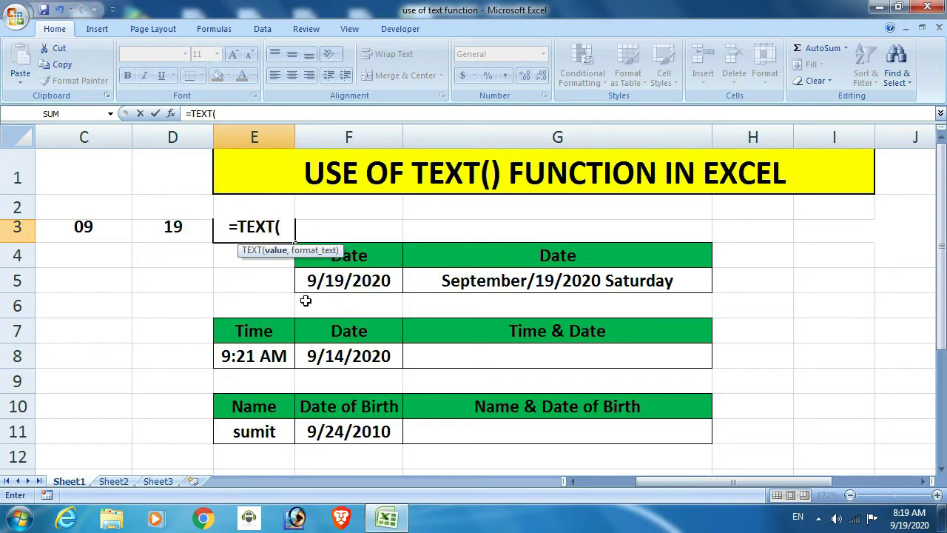
{"action": "left_click", "coordinate": [342, 281]}
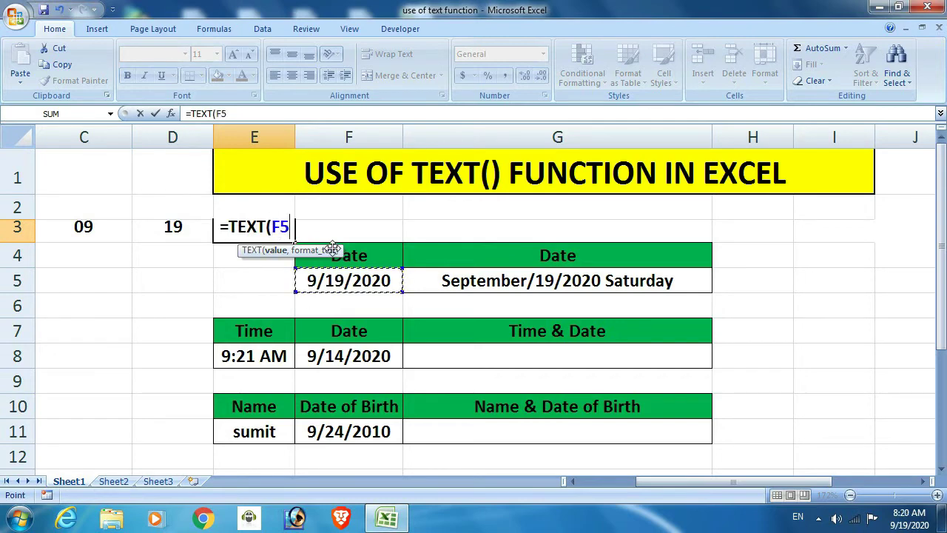
{"action": "type", "text": ","}
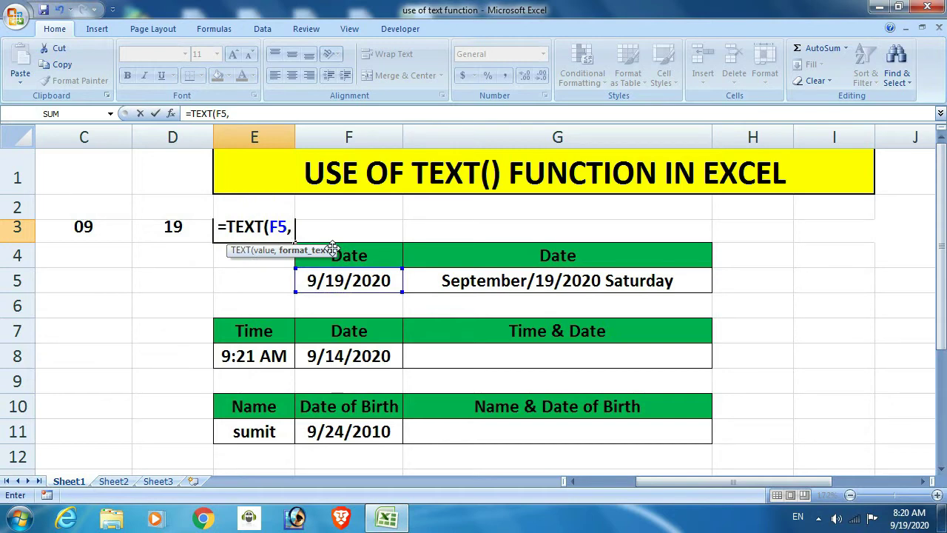
{"action": "type", "text": " \""}
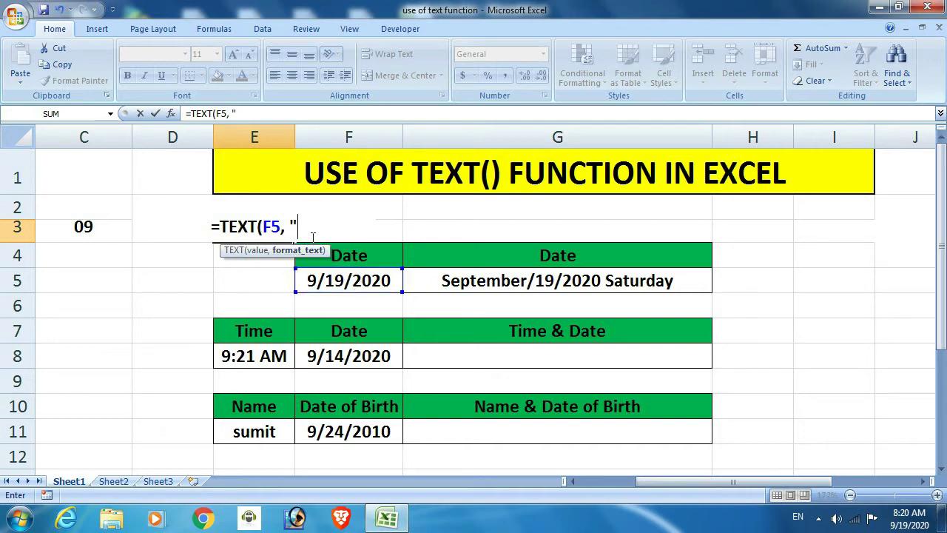
{"action": "type", "text": "yyyy"}
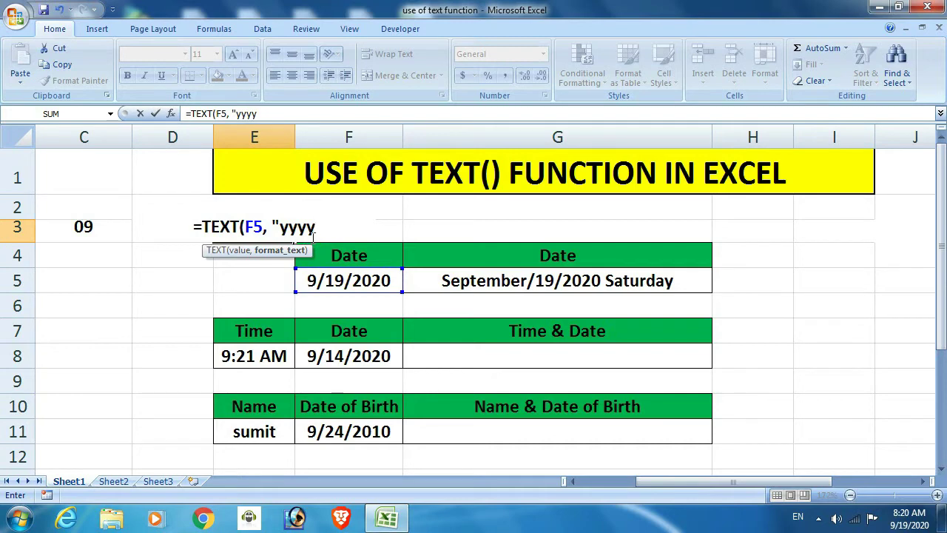
{"action": "type", "text": "\")"}
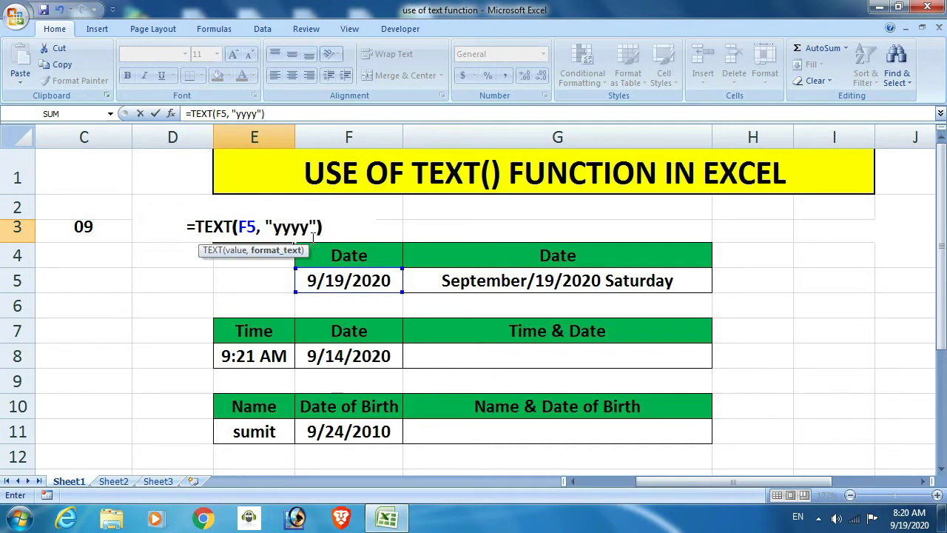
{"action": "key", "text": "Return"}
{"action": "key", "text": "Up"}
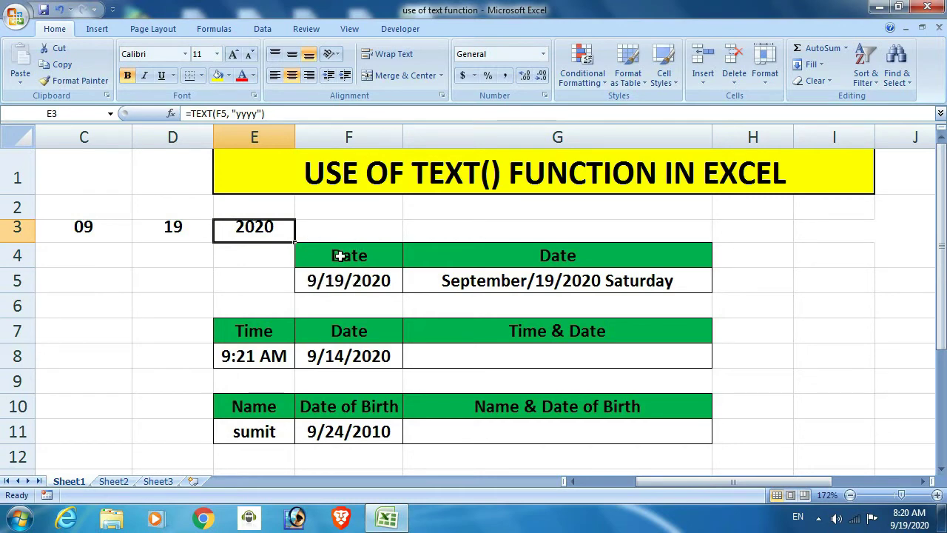
Step: Enter the formula =TEXT(F5, "dddd") in cell F3 to extract the full weekday name of the date in F5
{"action": "left_click", "coordinate": [353, 236]}
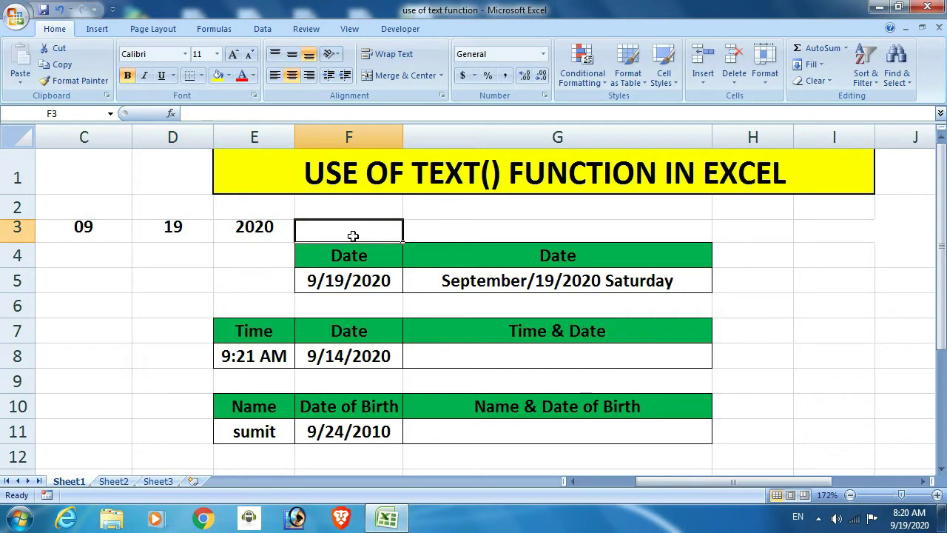
{"action": "type", "text": "=te"}
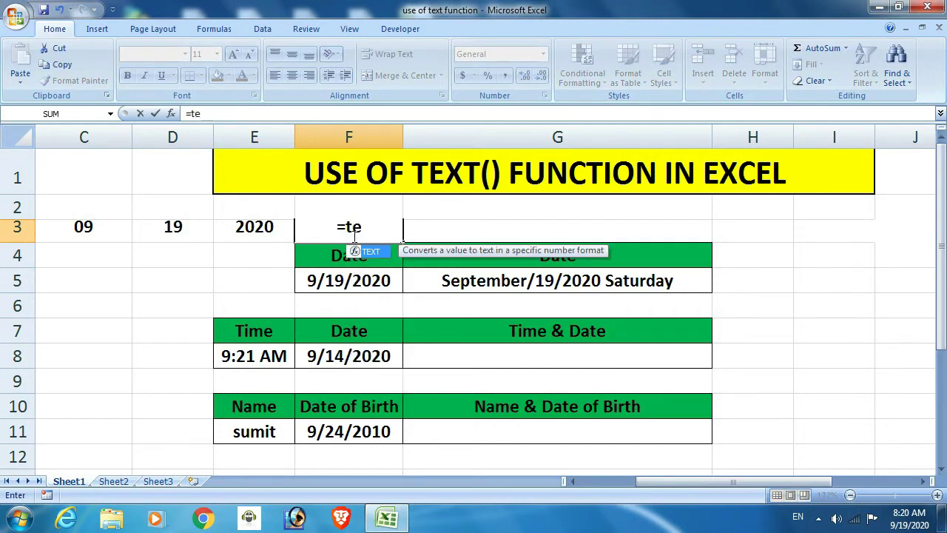
{"action": "key", "text": "Tab"}
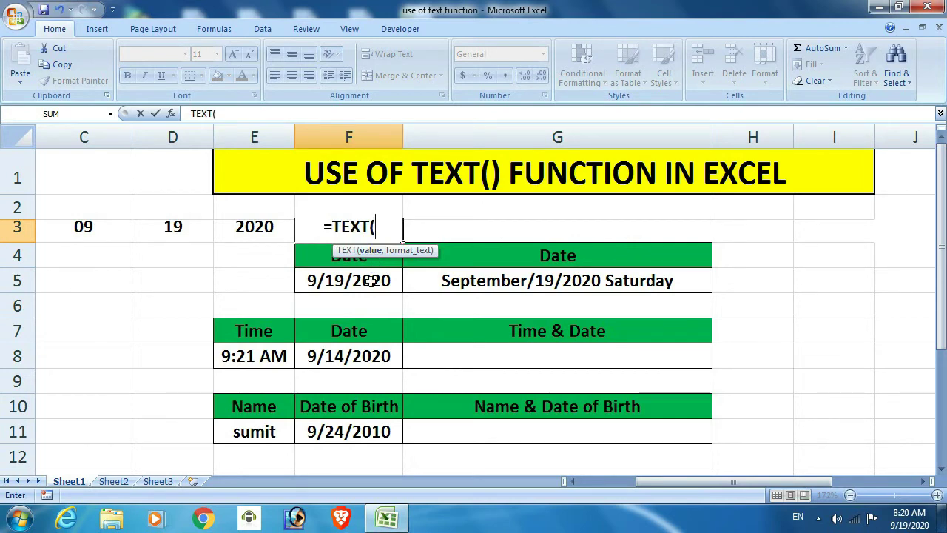
{"action": "left_click", "coordinate": [370, 280]}
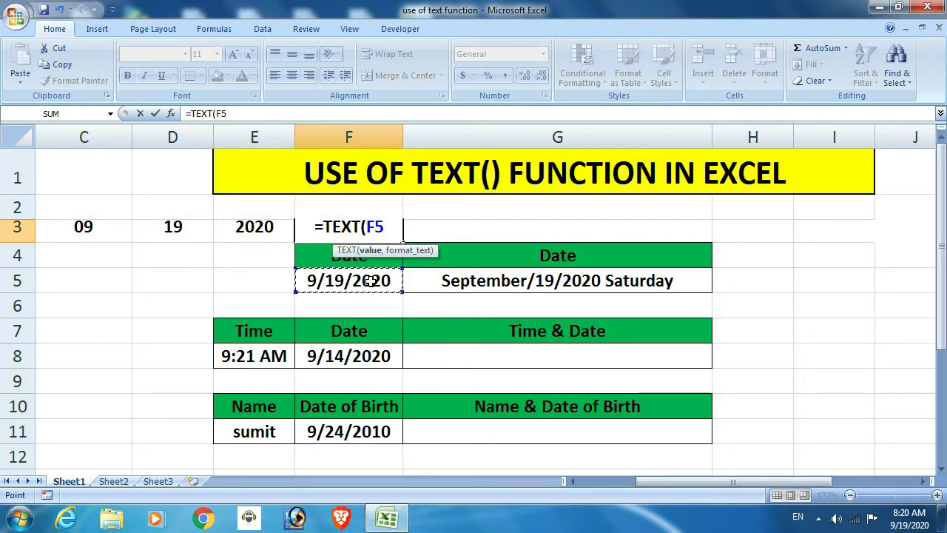
{"action": "type", "text": ","}
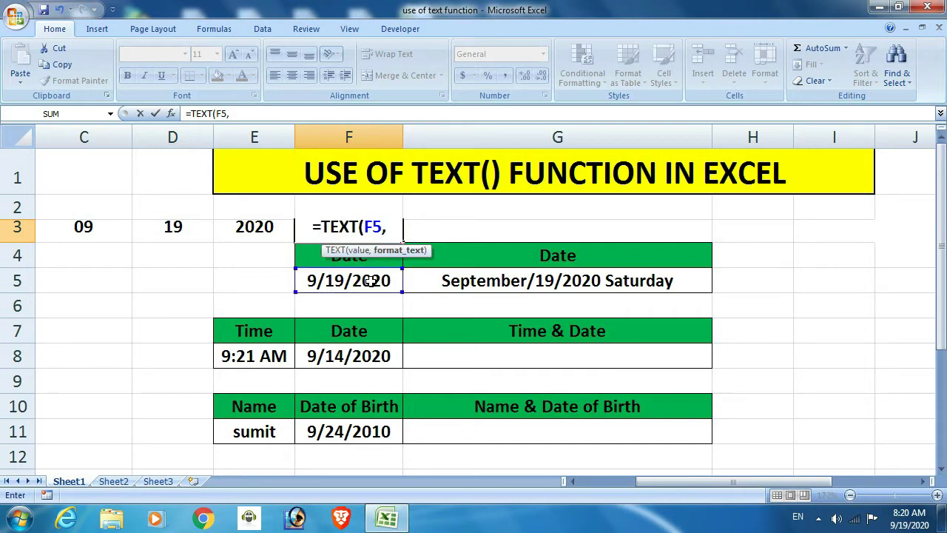
{"action": "type", "text": " \""}
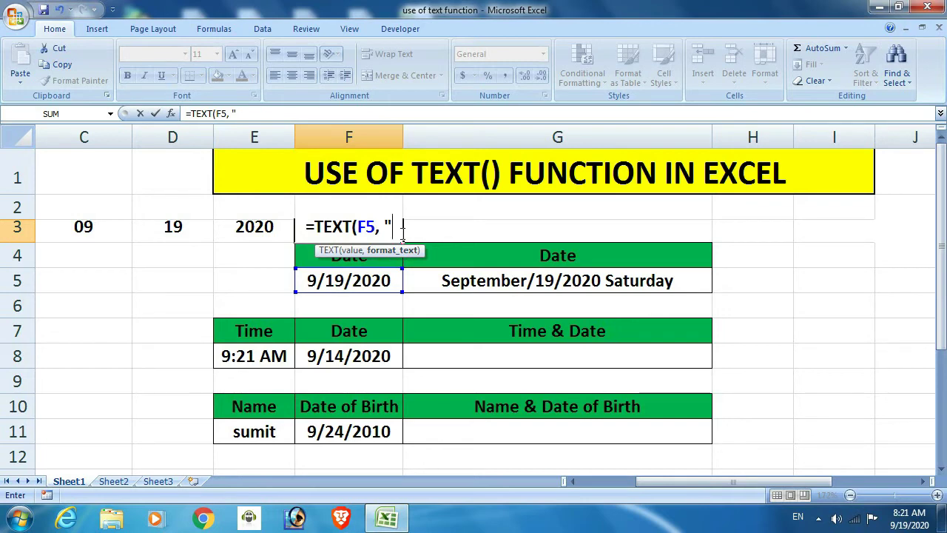
{"action": "type", "text": "dddd"}
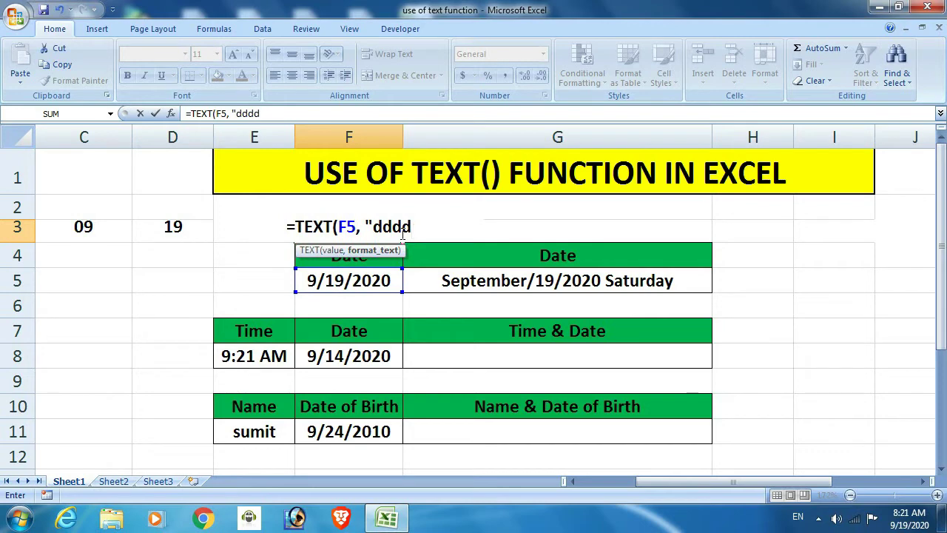
{"action": "type", "text": "\")"}
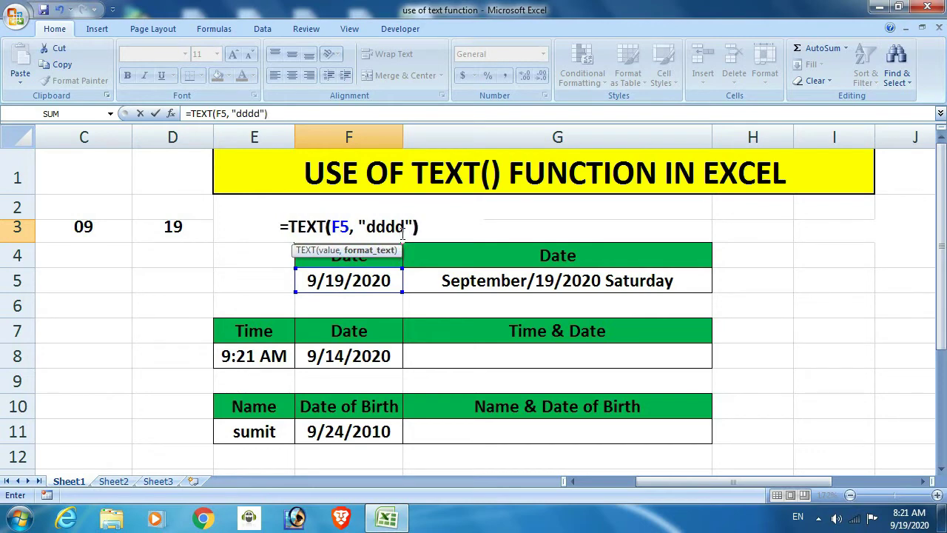
{"action": "key", "text": "Return"}
{"action": "left_click", "coordinate": [401, 233]}
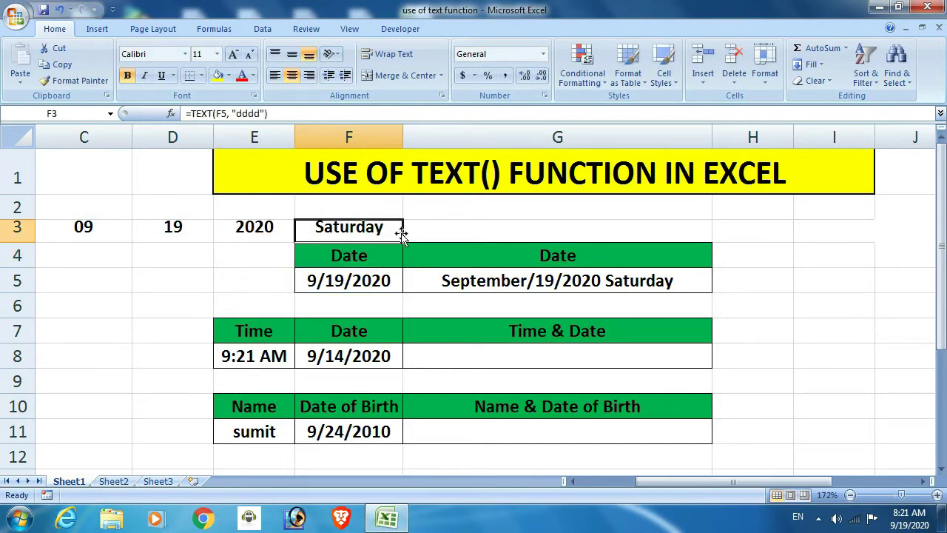
Step: Compare the source date in F5 with the extracted month, day, year and weekday formulas in C3 to F3
{"action": "left_click", "coordinate": [368, 281]}
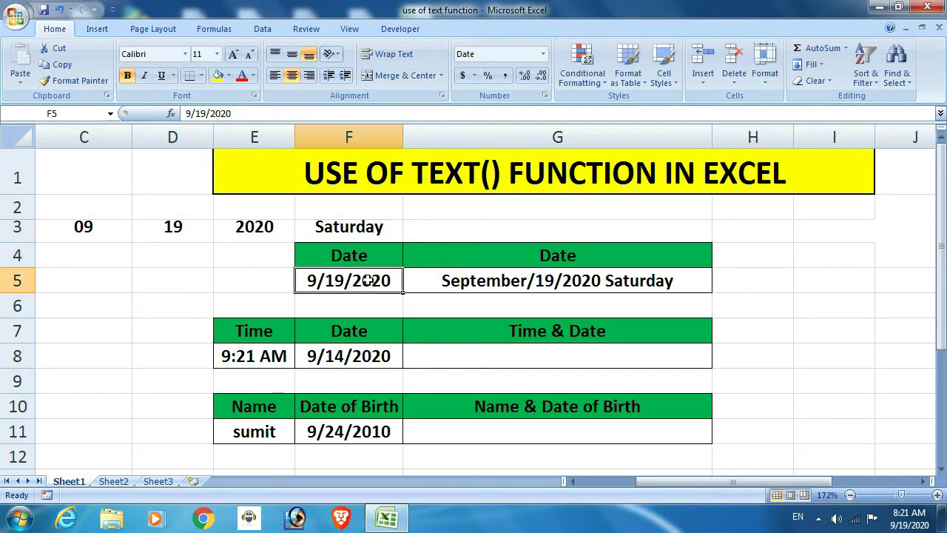
{"action": "left_click", "coordinate": [100, 236]}
{"action": "left_click", "coordinate": [175, 237]}
{"action": "left_click", "coordinate": [229, 236]}
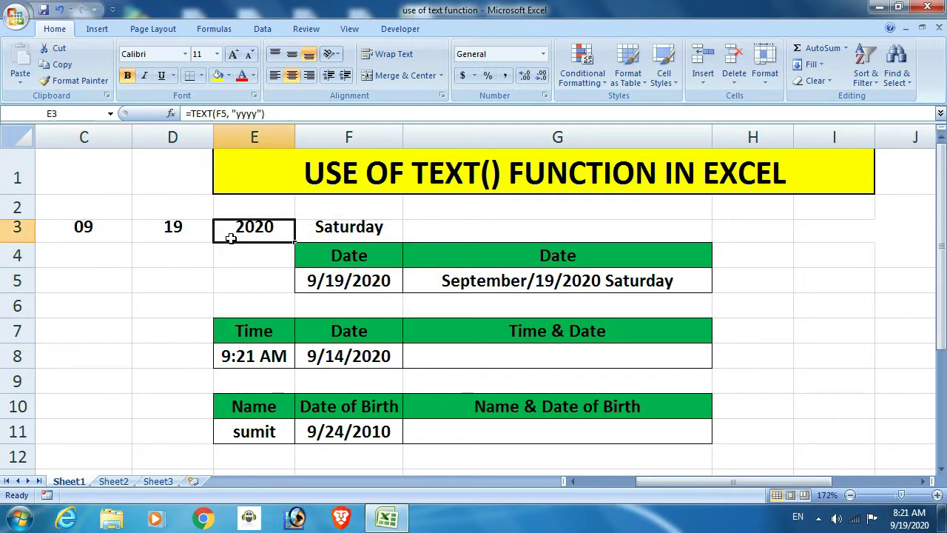
{"action": "left_click", "coordinate": [328, 236]}
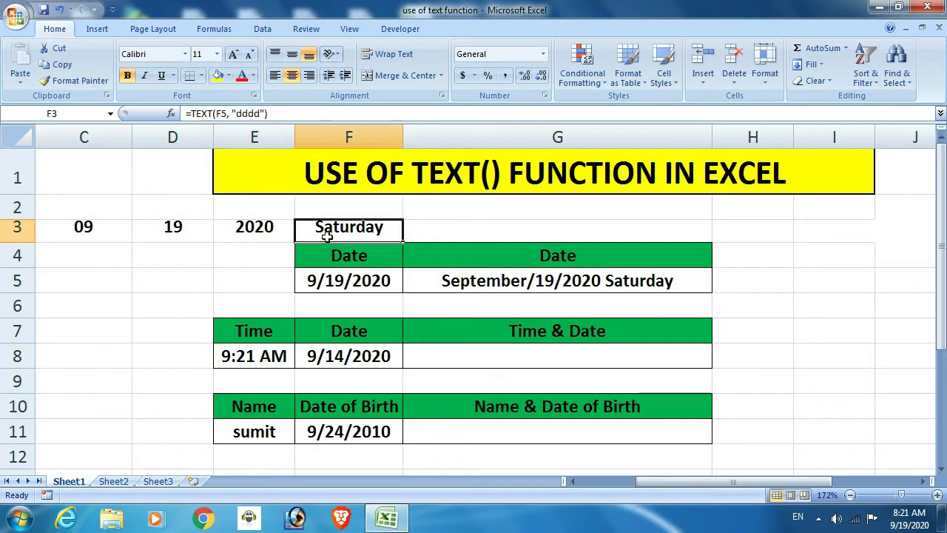
{"action": "left_click", "coordinate": [112, 228]}
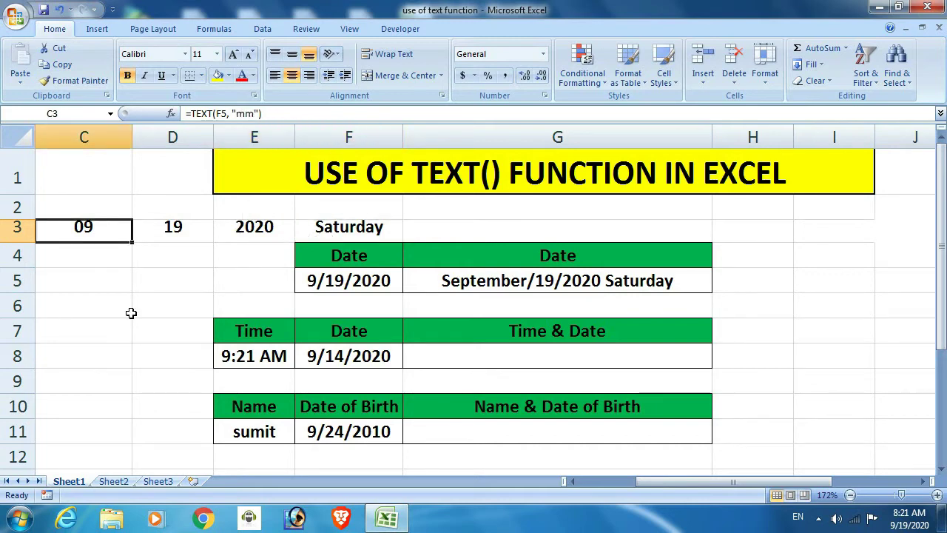
Step: Change the day in the F5 date to 18, making it 9/18/2020
{"action": "left_click", "coordinate": [376, 280]}
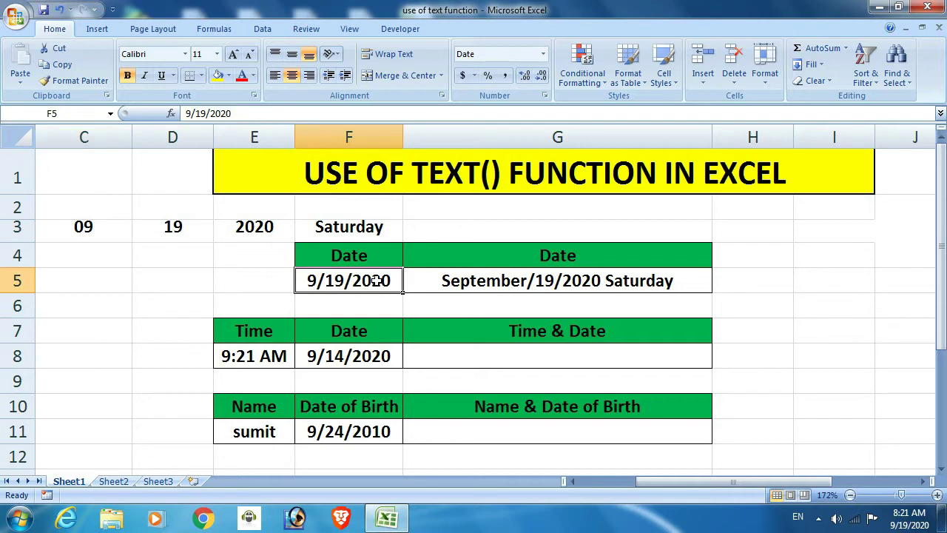
{"action": "key", "text": "F2"}
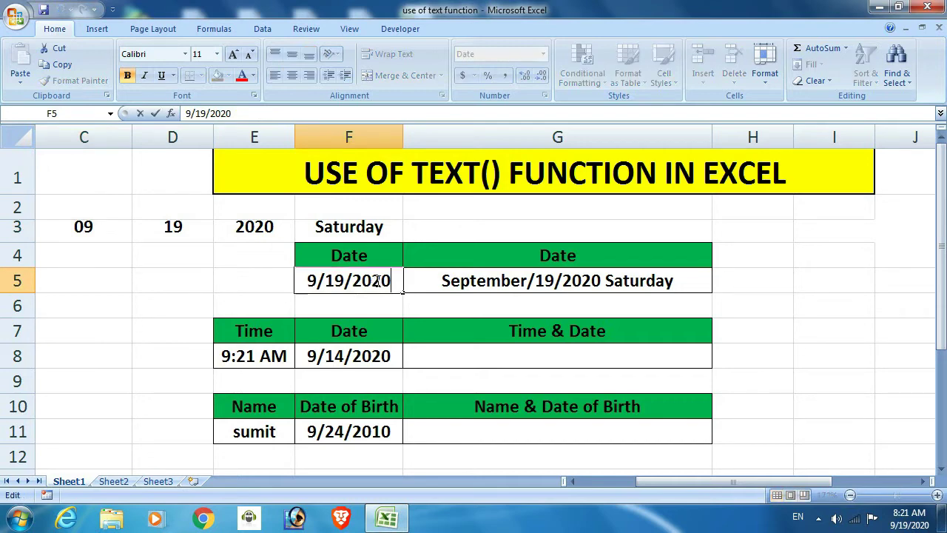
{"action": "key", "text": "Left"}
{"action": "key", "text": "Left"}
{"action": "key", "text": "Left"}
{"action": "key", "text": "Left"}
{"action": "key", "text": "Left"}
{"action": "key", "text": "BackSpace"}
{"action": "type", "text": "8"}
{"action": "key", "text": "Return"}
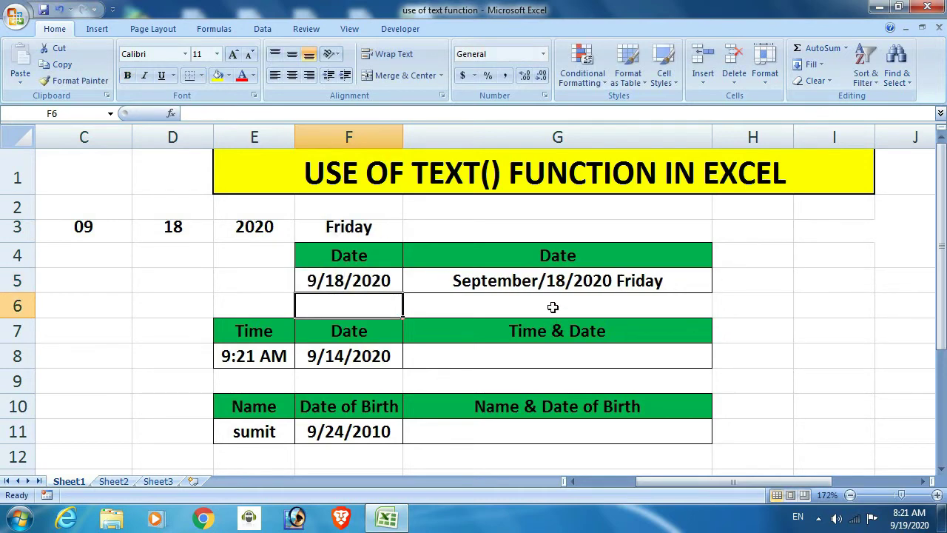
Step: Review the G5 date formula and its source date in F5, and the time and date in E8 and F8
{"action": "left_click", "coordinate": [553, 285]}
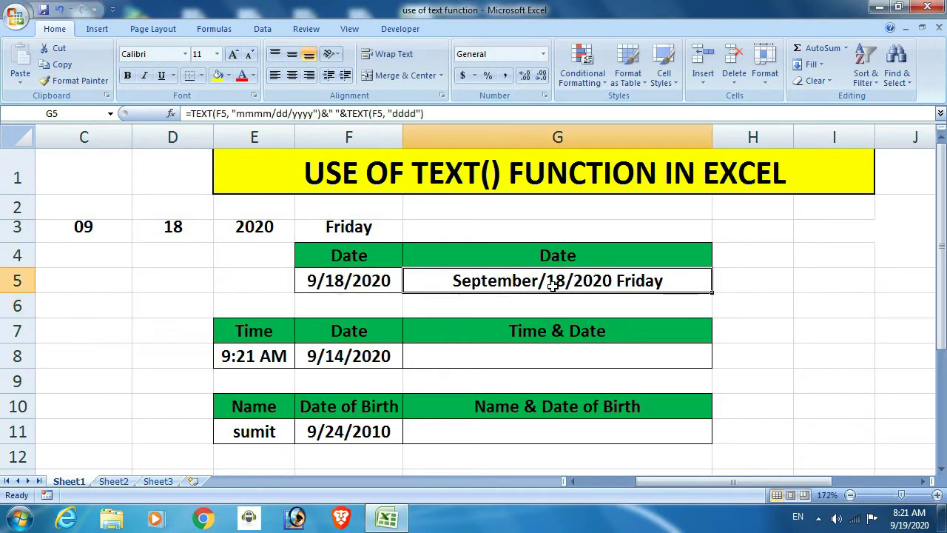
{"action": "left_click", "coordinate": [358, 285]}
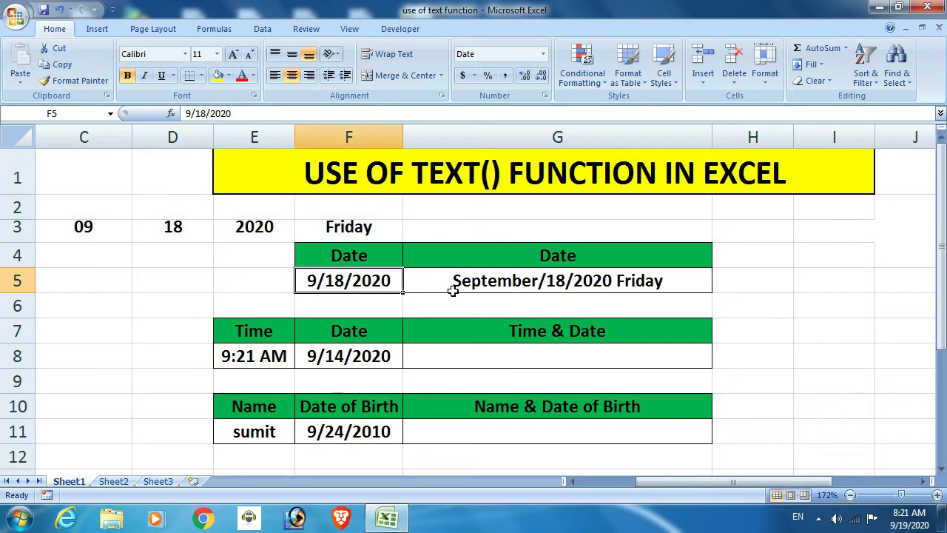
{"action": "left_click", "coordinate": [245, 352]}
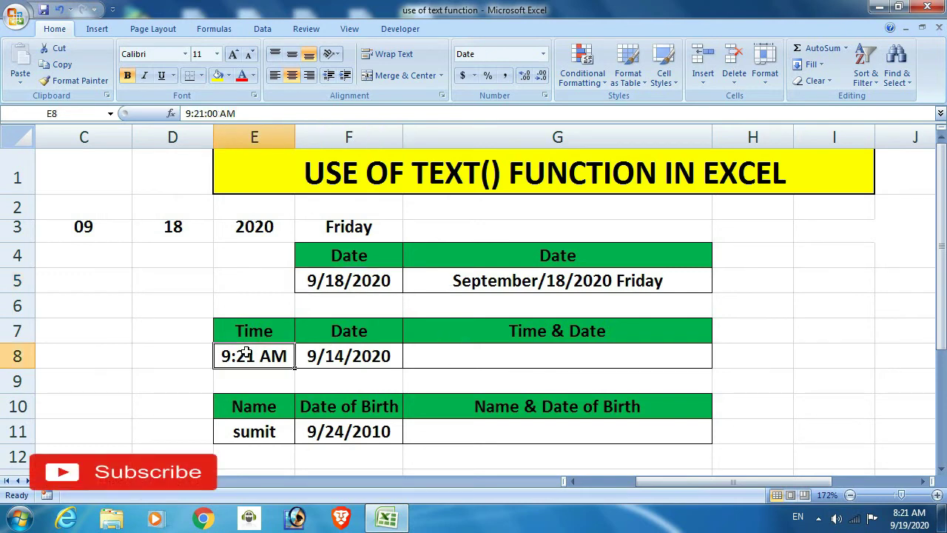
{"action": "left_click", "coordinate": [369, 358]}
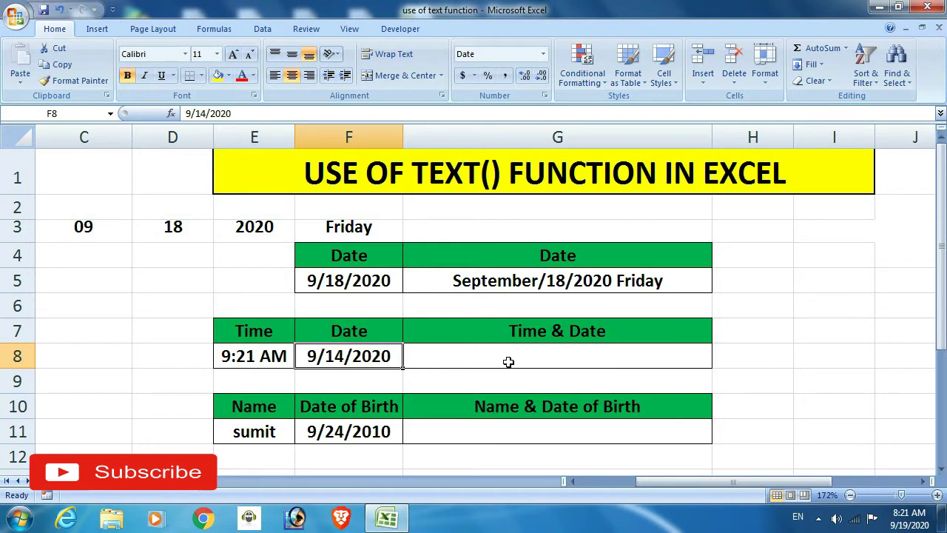
Step: Enter the formula =TEXT(E8, "hh:mm AM/PM") in cell G8 to convert the time in E8 into formatted text
{"action": "left_click", "coordinate": [545, 361]}
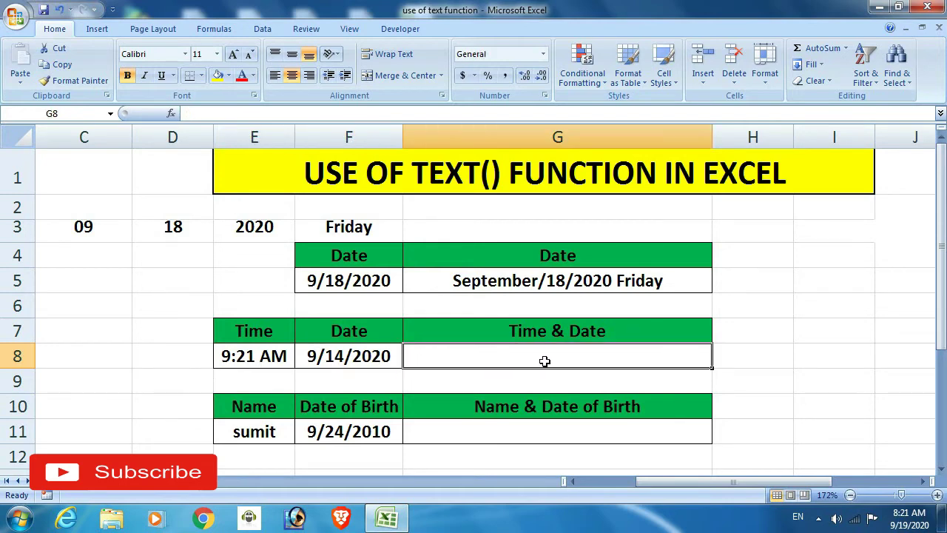
{"action": "type", "text": "="}
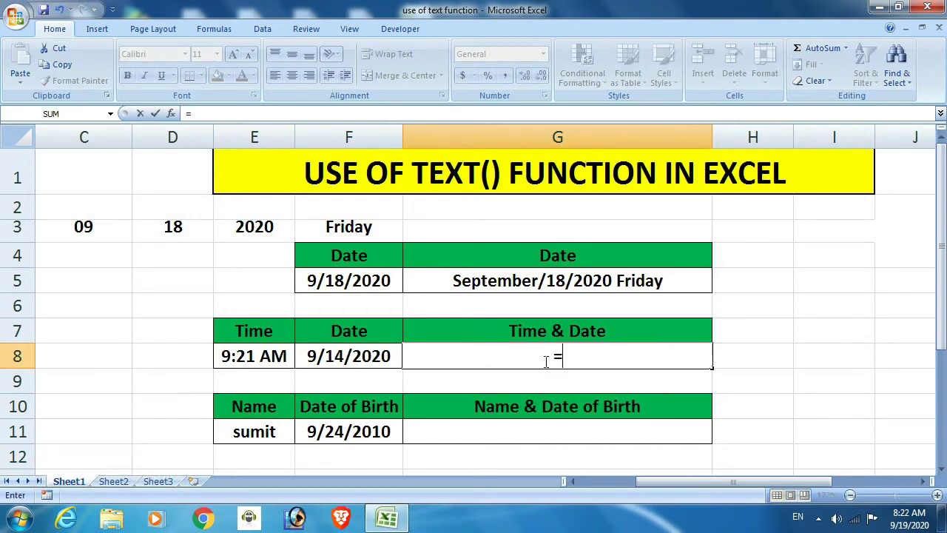
{"action": "type", "text": "tex"}
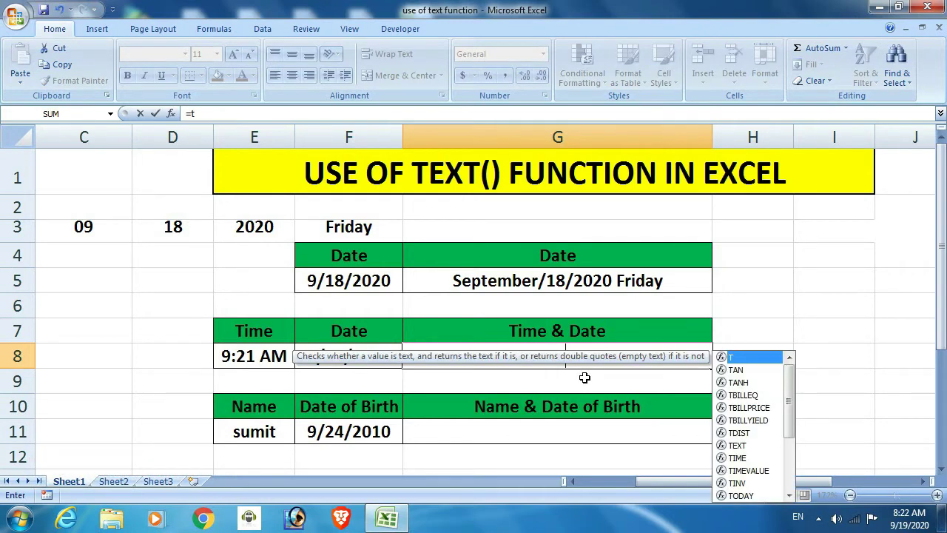
{"action": "double_click", "coordinate": [585, 382]}
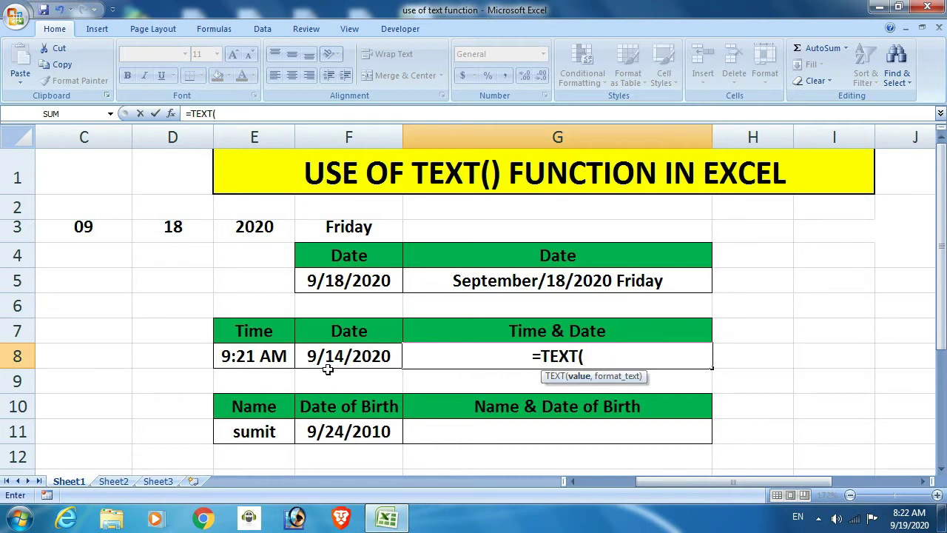
{"action": "left_click", "coordinate": [264, 356]}
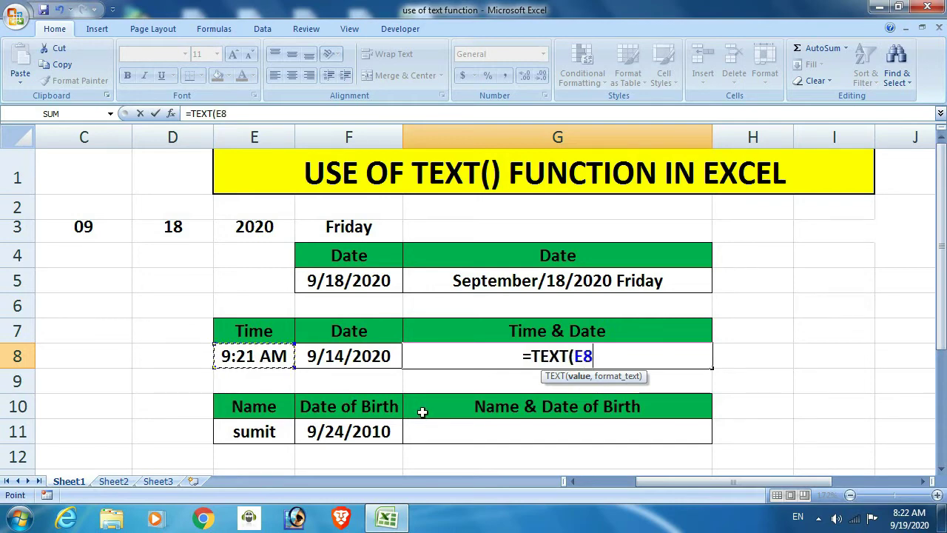
{"action": "type", "text": ","}
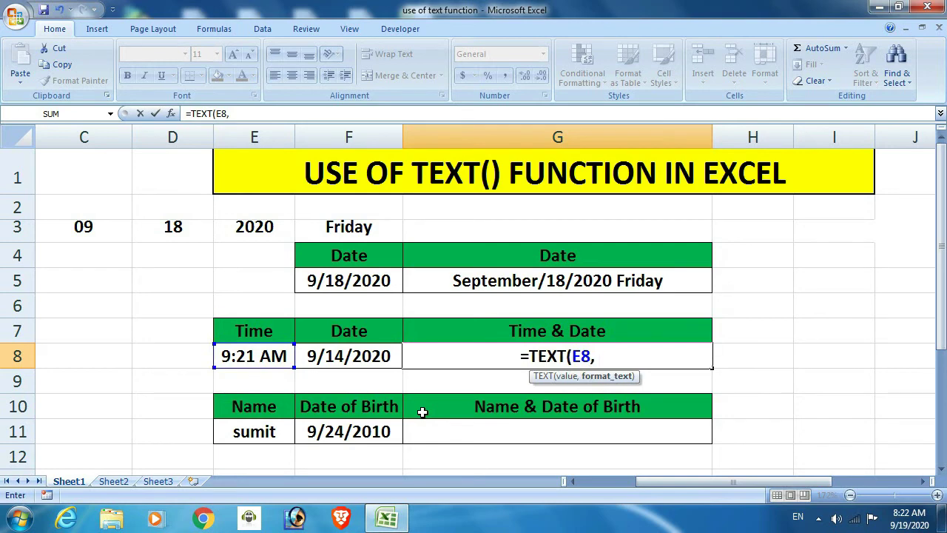
{"action": "type", "text": " \""}
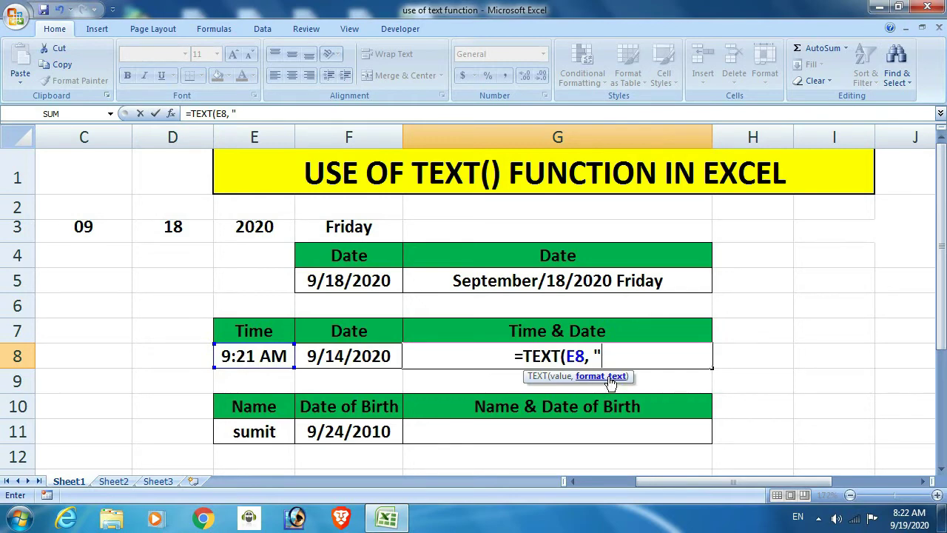
{"action": "type", "text": "h"}
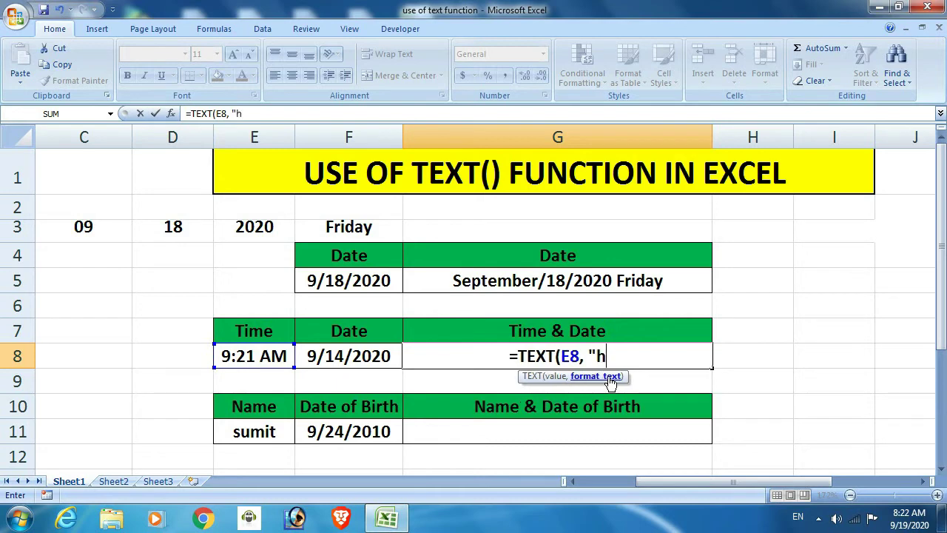
{"action": "type", "text": "h"}
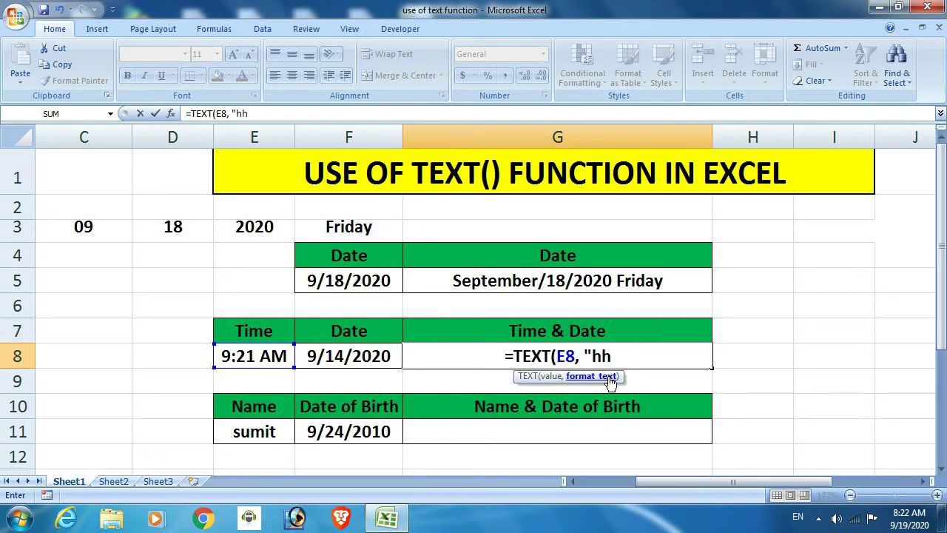
{"action": "type", "text": ":"}
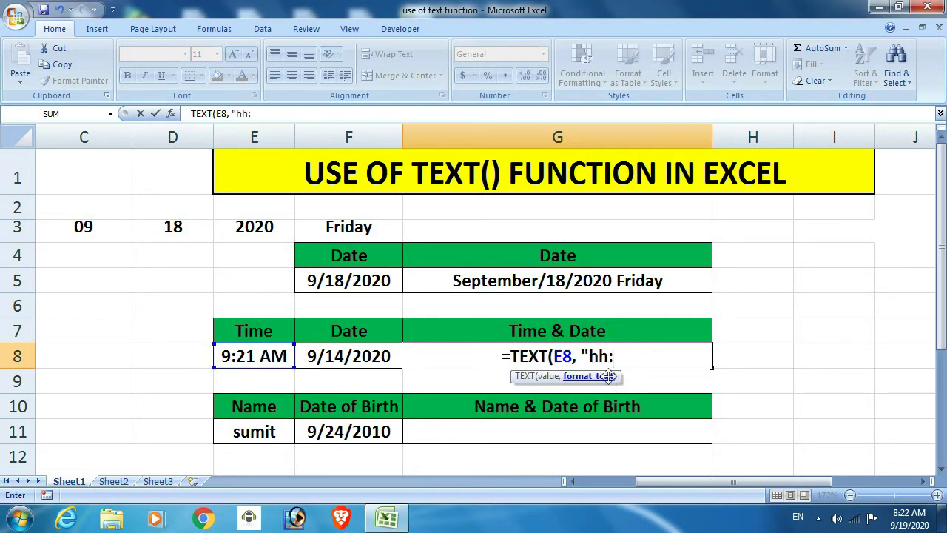
{"action": "type", "text": "mm"}
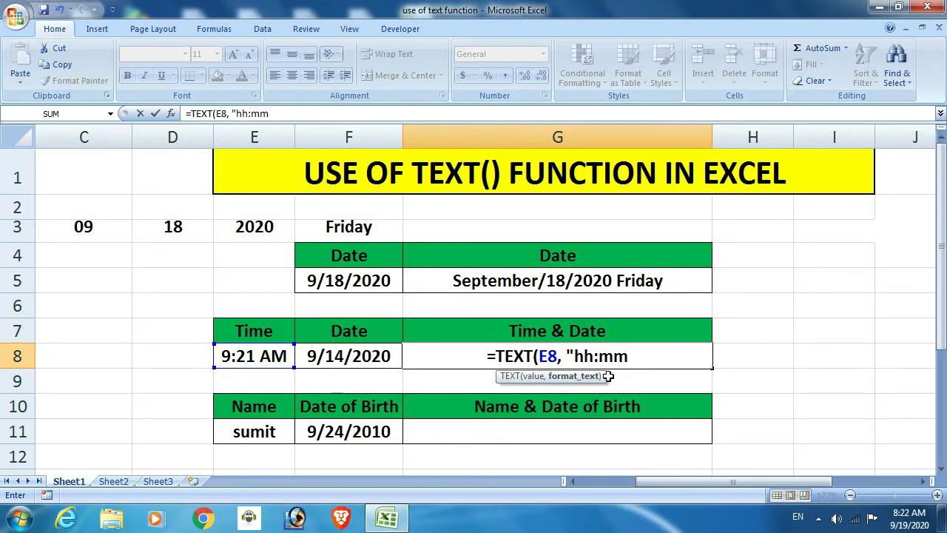
{"action": "type", "text": " AM"}
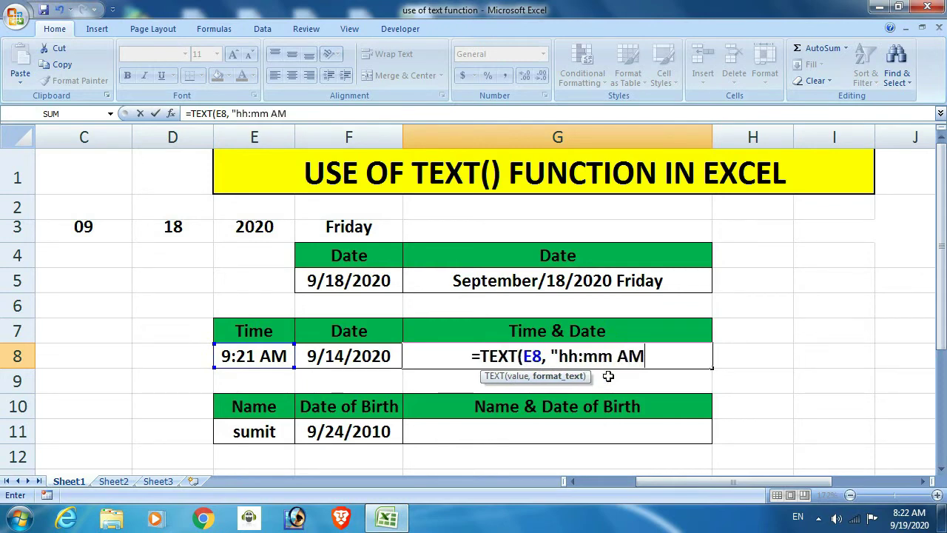
{"action": "type", "text": "/PM"}
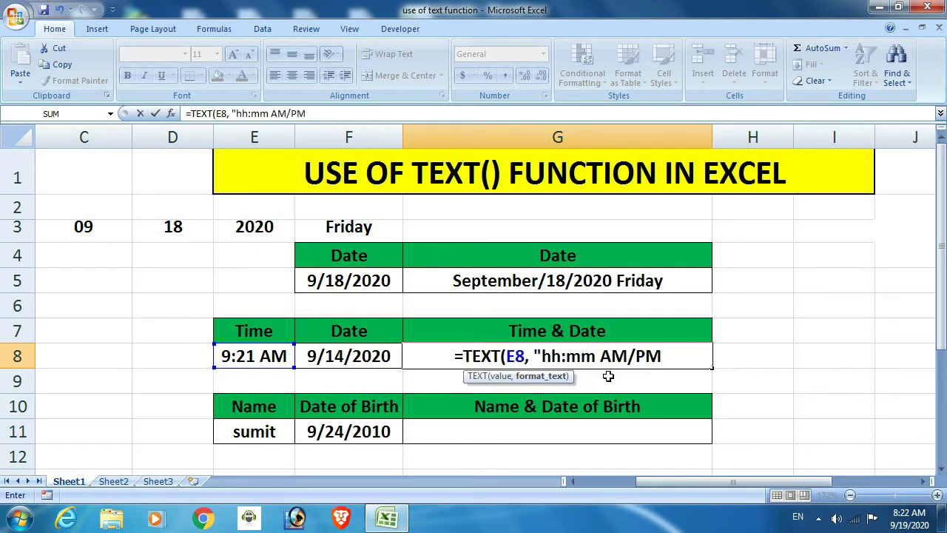
{"action": "type", "text": "\")"}
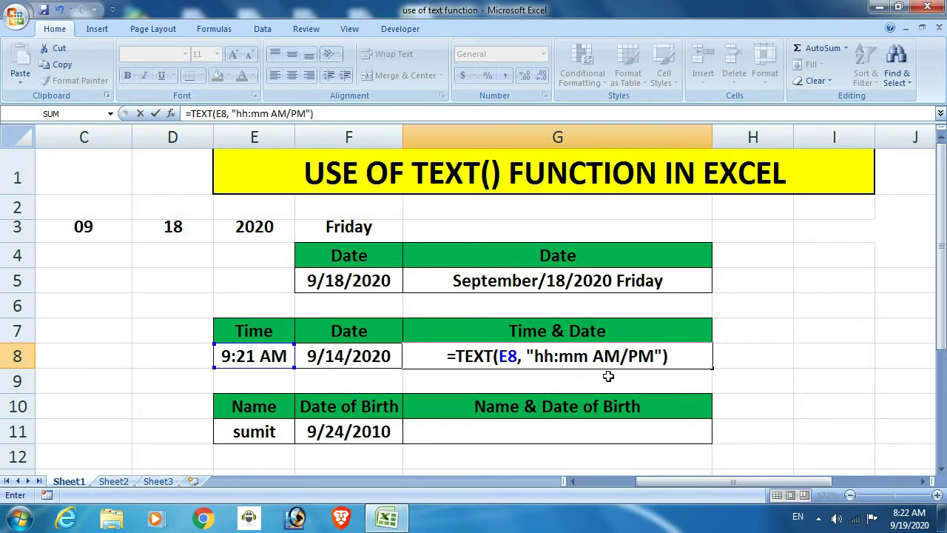
{"action": "key", "text": "Return"}
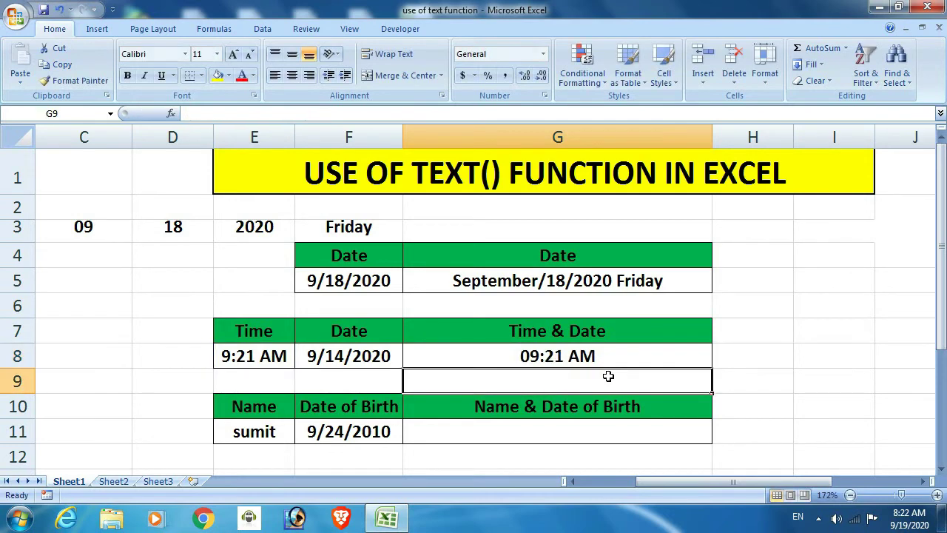
Step: Compare the G8 time formula with the source time in E8 and the date in F8
{"action": "left_click", "coordinate": [613, 360]}
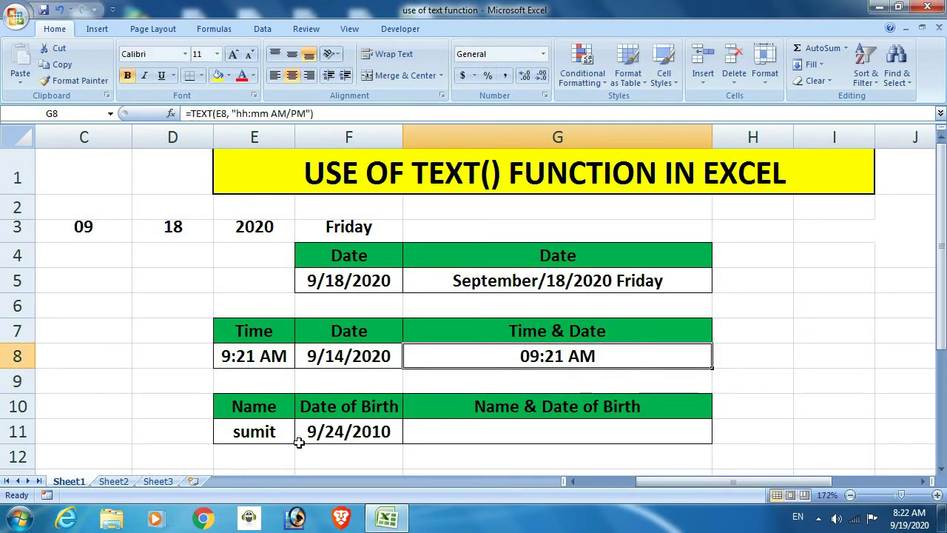
{"action": "left_click", "coordinate": [243, 358]}
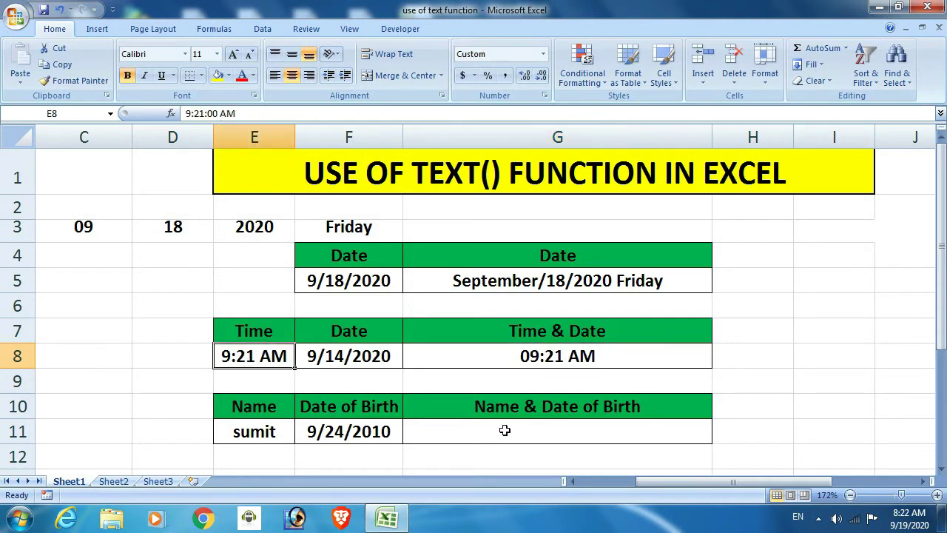
{"action": "left_click", "coordinate": [565, 358]}
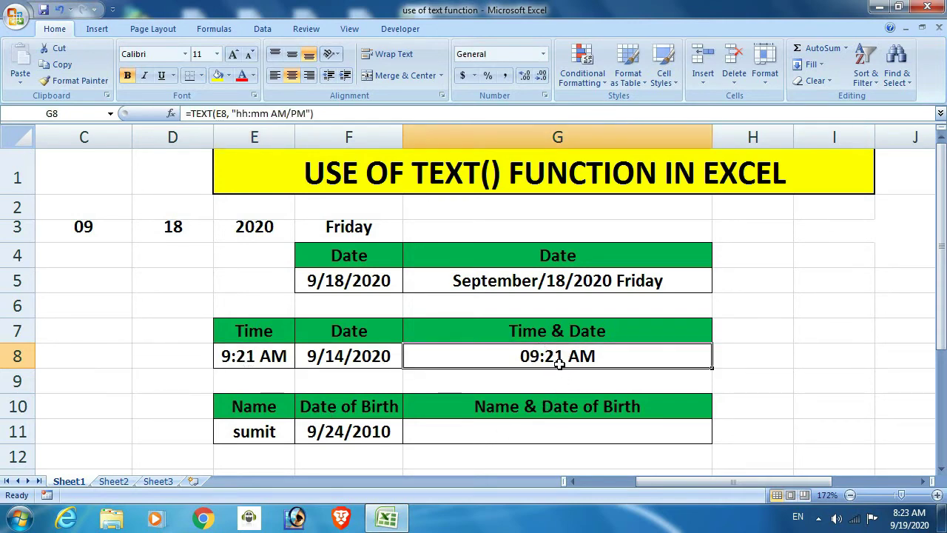
{"action": "left_click", "coordinate": [388, 360]}
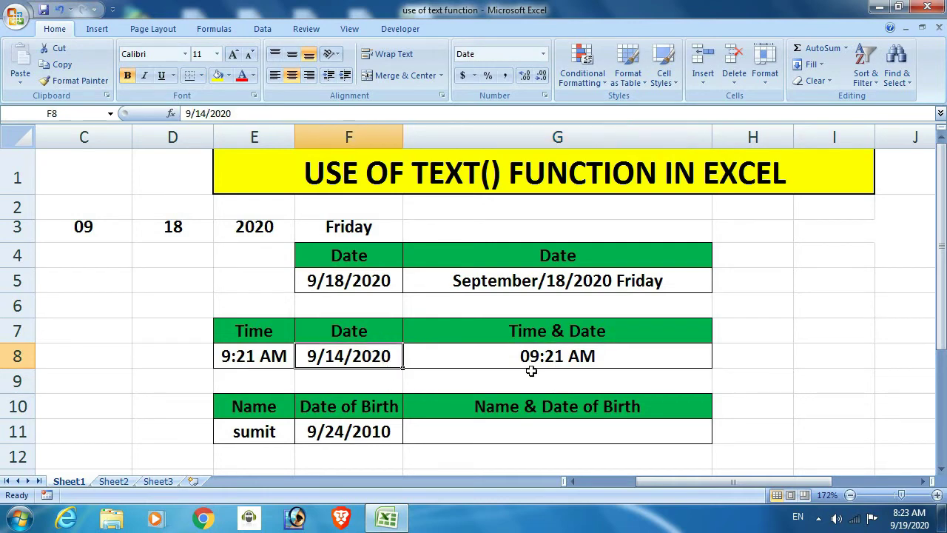
Step: Extend the time formula in G8 with a joined space separator, &" "&, after the TEXT function
{"action": "left_click", "coordinate": [538, 361]}
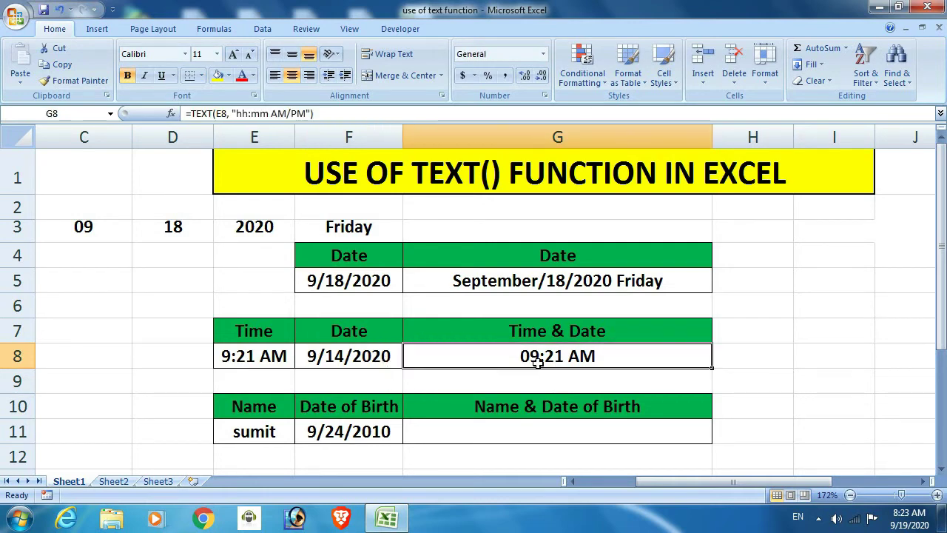
{"action": "key", "text": "F2"}
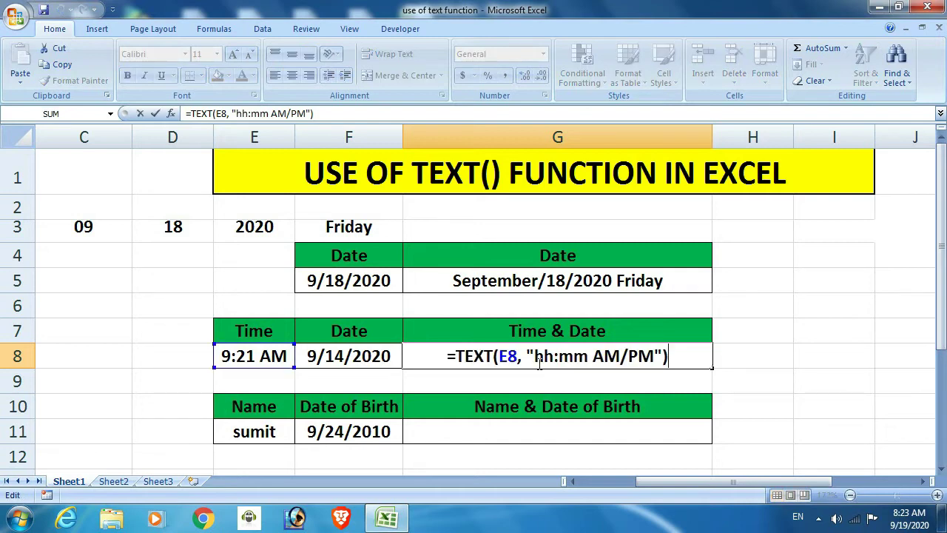
{"action": "type", "text": "&"}
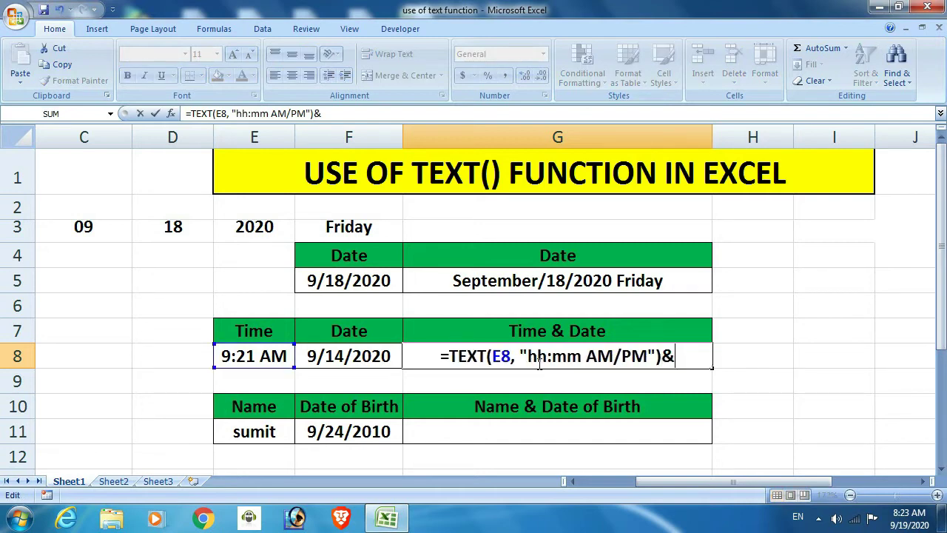
{"action": "type", "text": "\""}
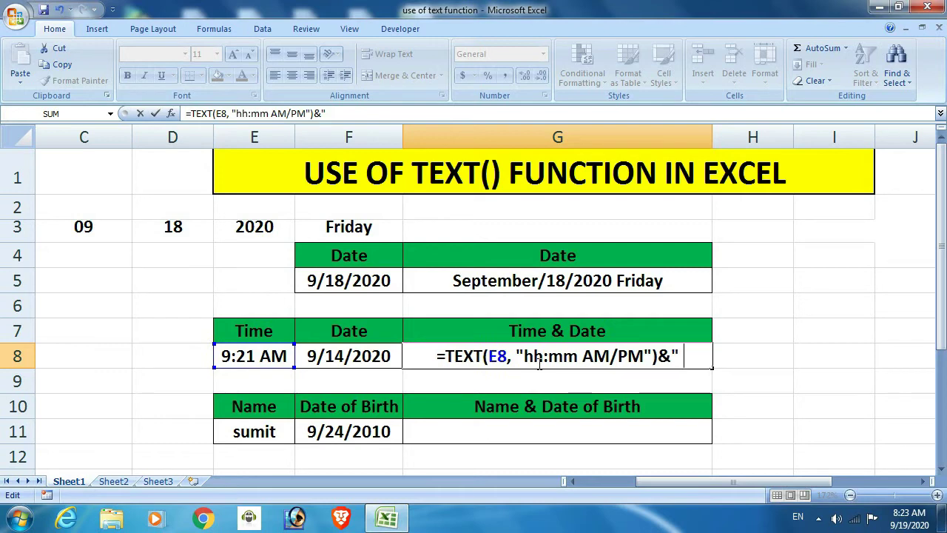
{"action": "type", "text": " \""}
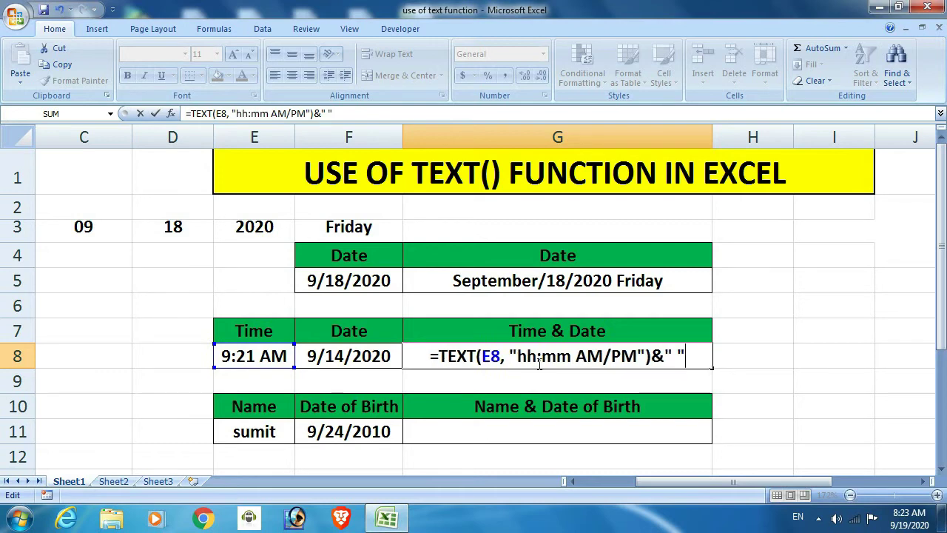
{"action": "type", "text": "&"}
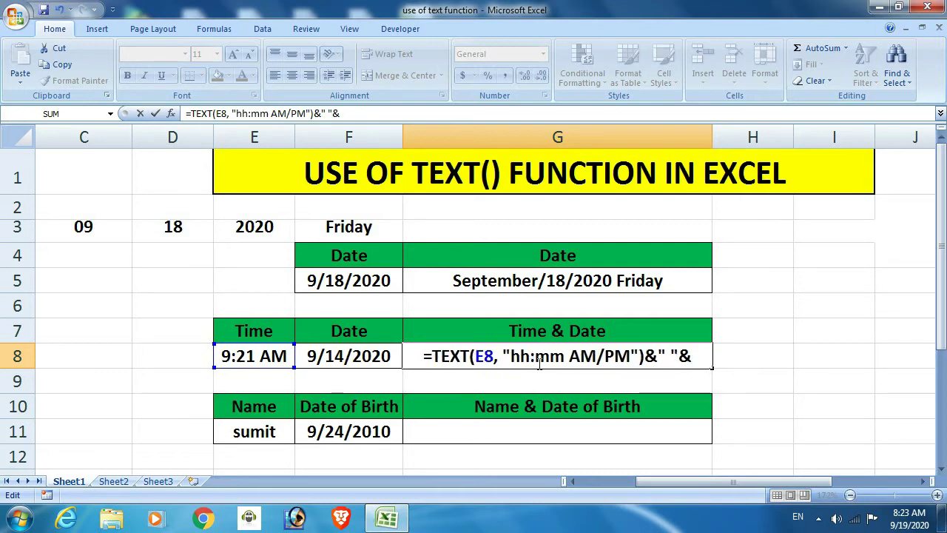
Step: Complete the G8 formula with TEXT(F8, "mm/dd/yyyy") so it combines the formatted time and date
{"action": "type", "text": "te"}
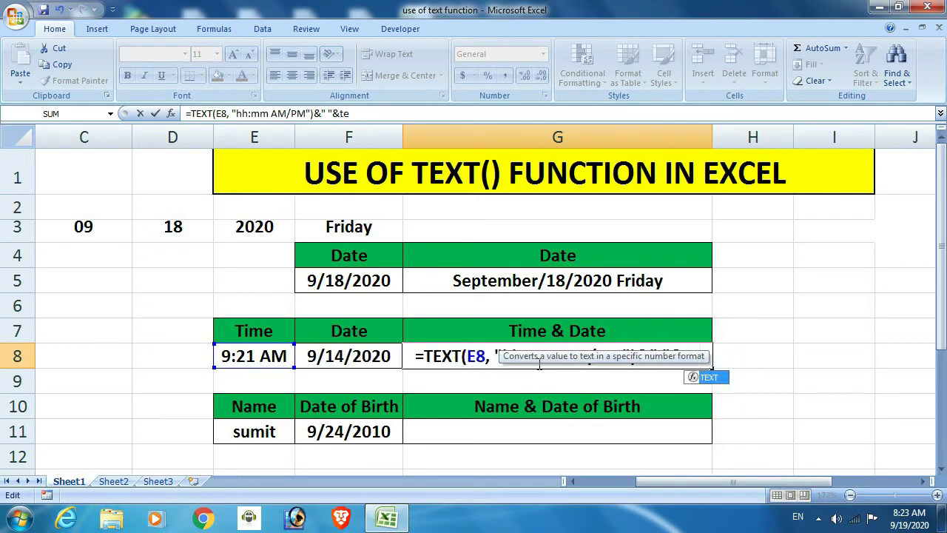
{"action": "key", "text": "Tab"}
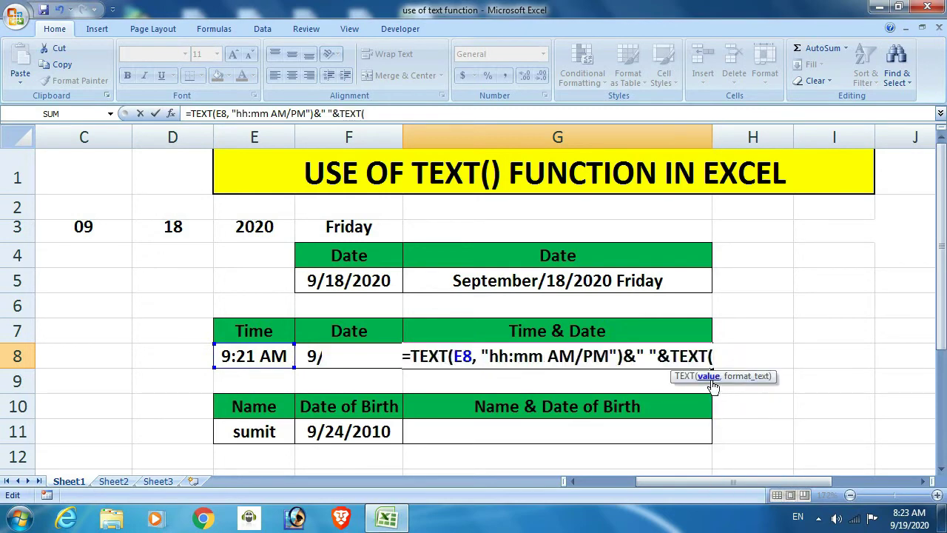
{"action": "left_click", "coordinate": [315, 356]}
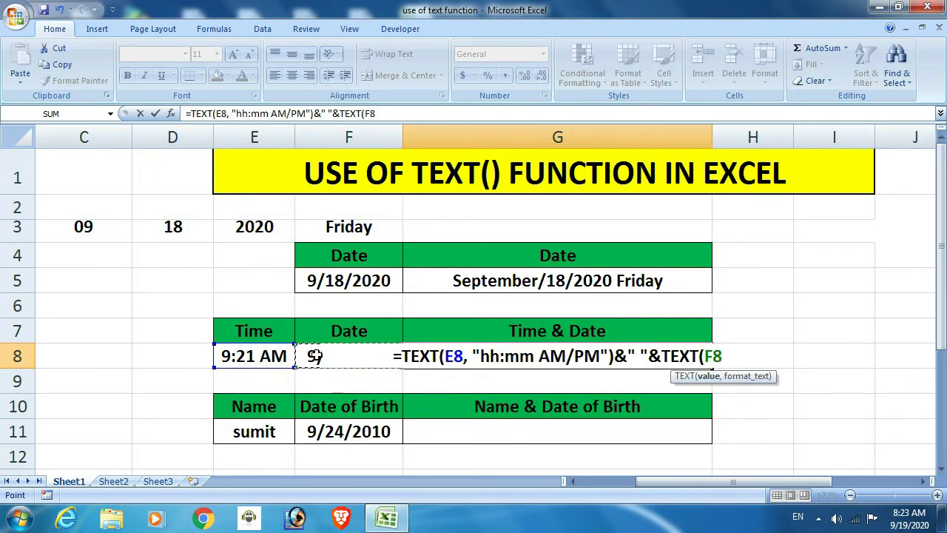
{"action": "type", "text": ","}
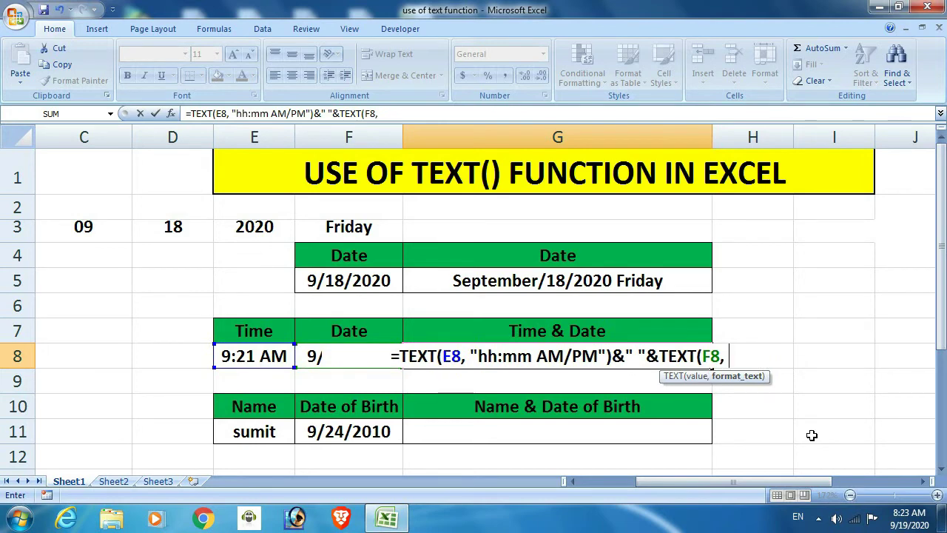
{"action": "type", "text": " \""}
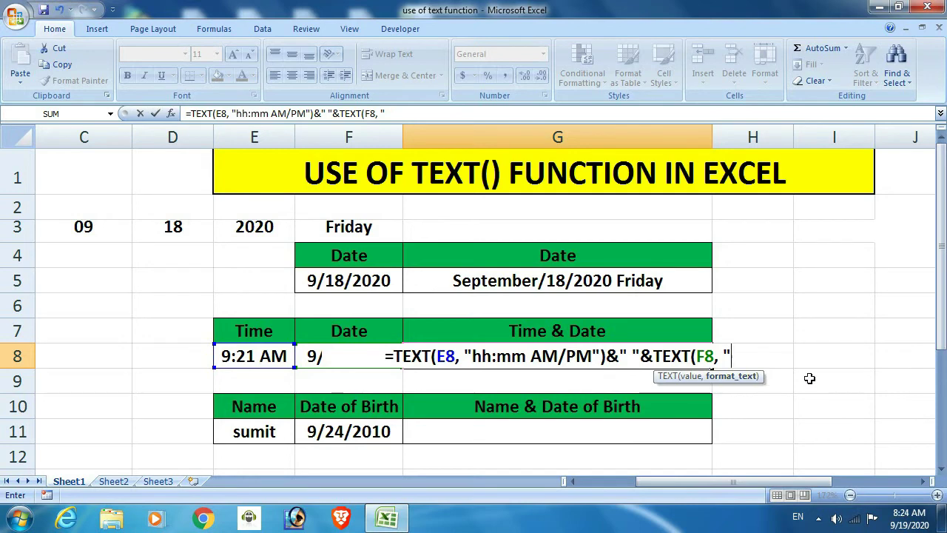
{"action": "type", "text": "mm"}
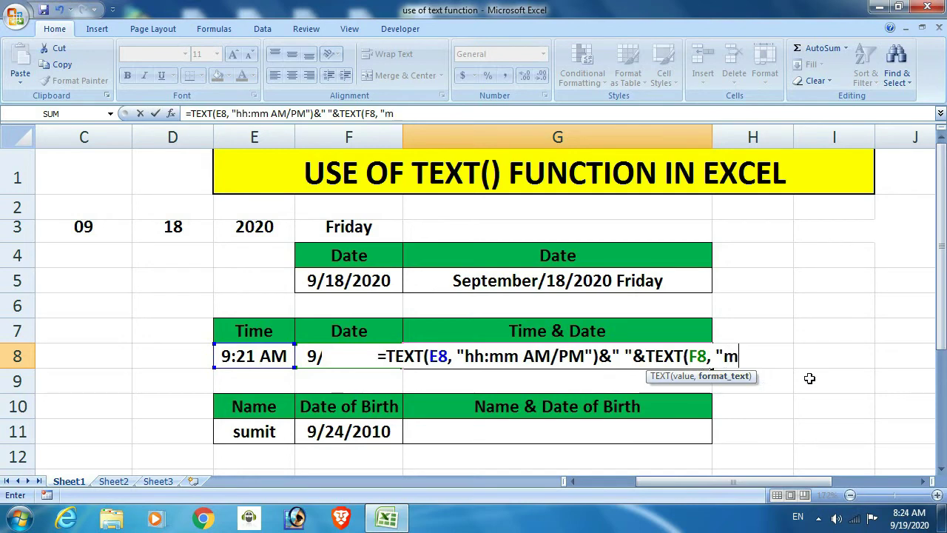
{"action": "type", "text": "/dd"}
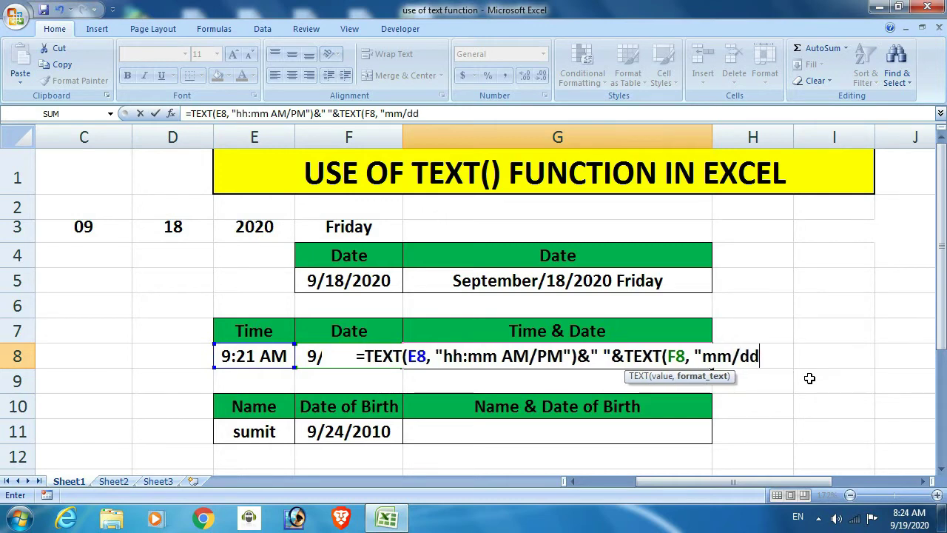
{"action": "type", "text": "/"}
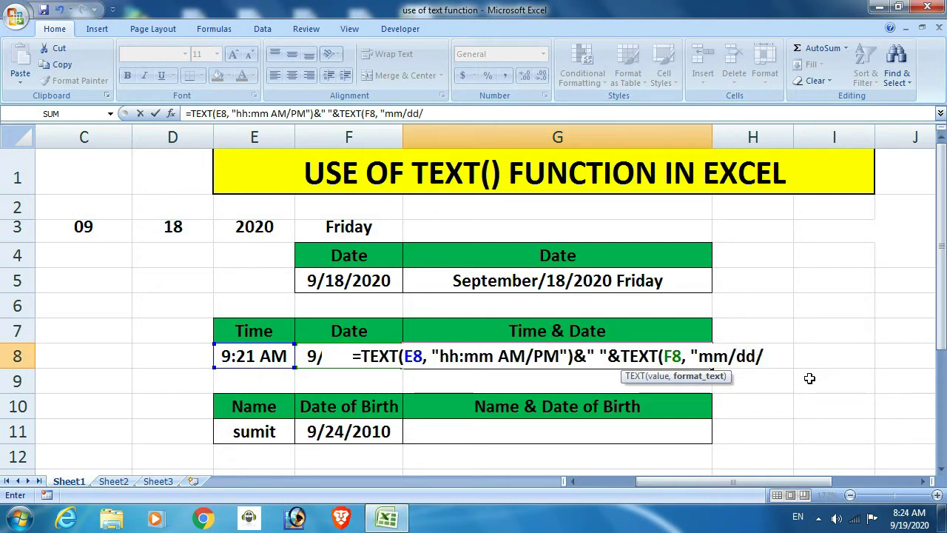
{"action": "type", "text": "yyyy"}
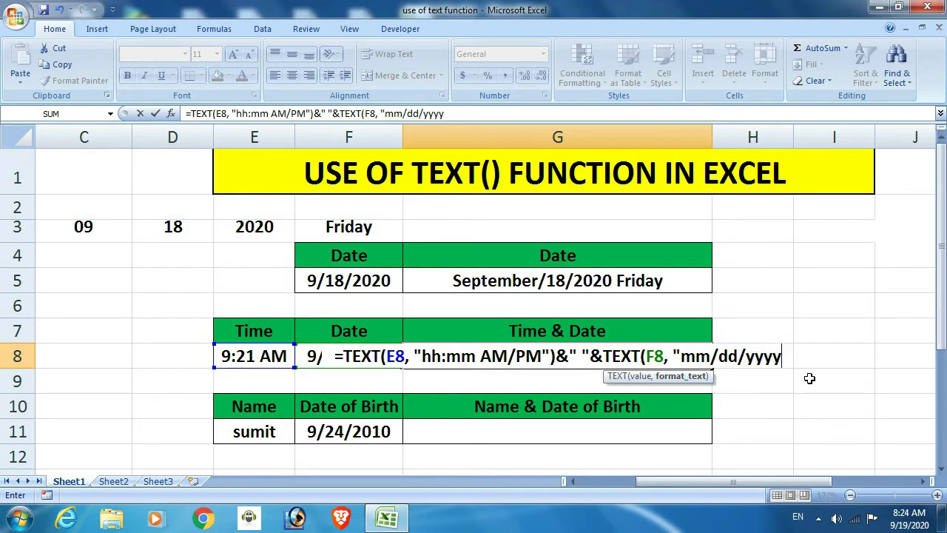
{"action": "type", "text": "\")"}
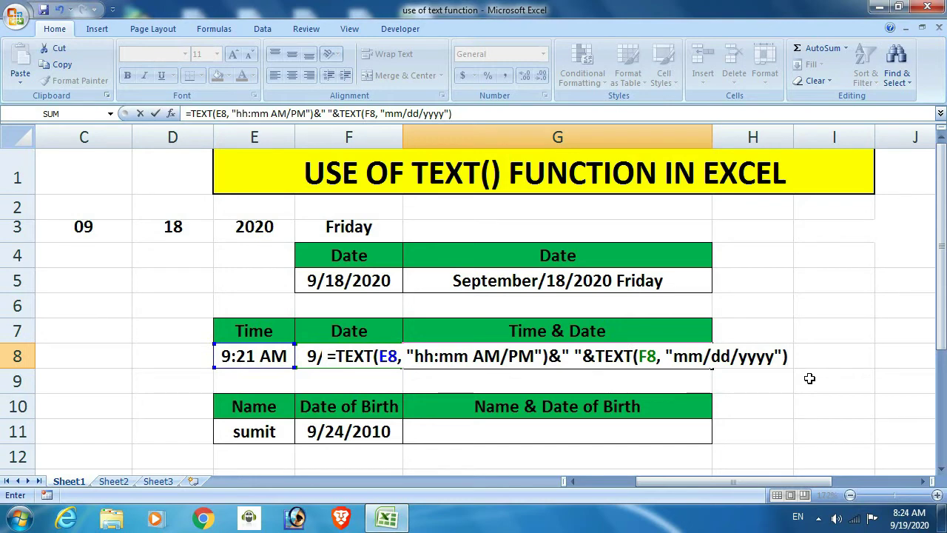
{"action": "key", "text": "Return"}
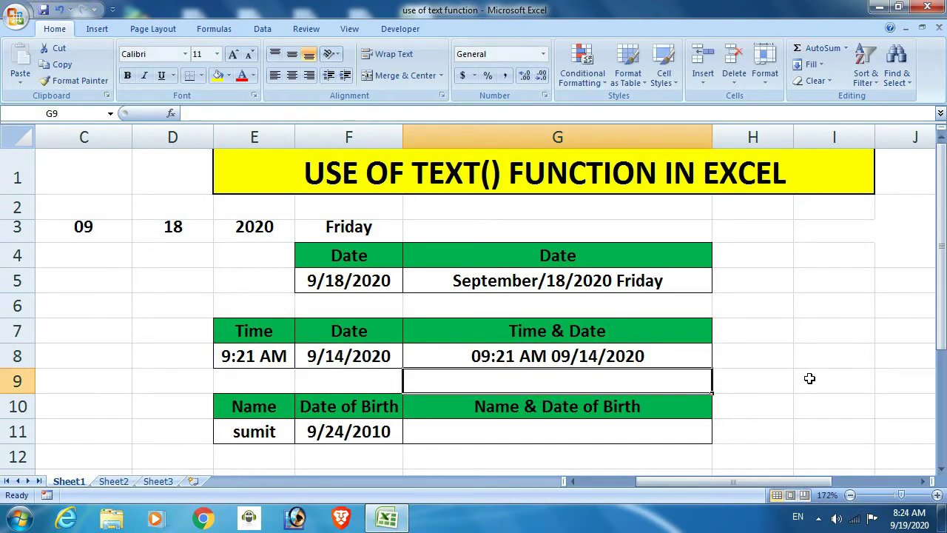
Step: Compare the combined time and date formula in G8 with its source time in E8 and date in F8
{"action": "left_click", "coordinate": [648, 358]}
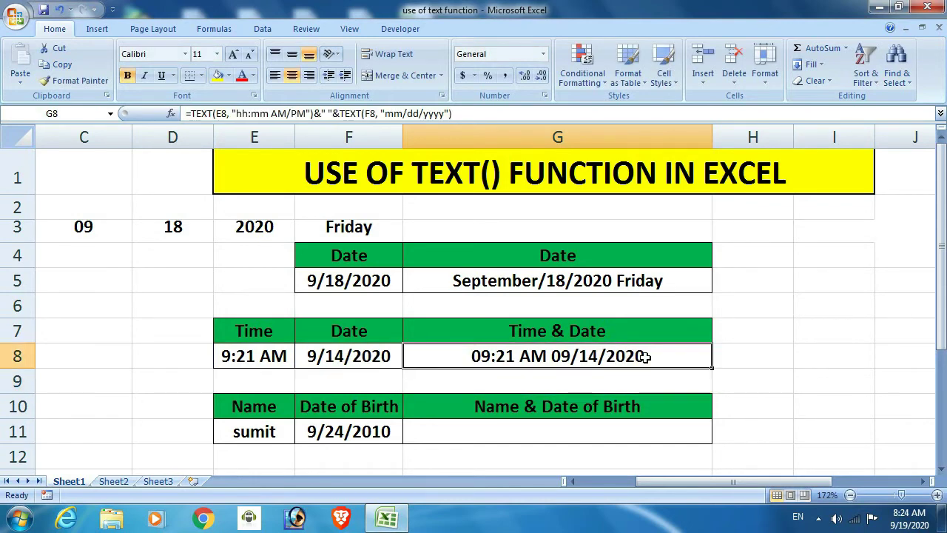
{"action": "left_click", "coordinate": [259, 360]}
{"action": "left_click", "coordinate": [328, 359]}
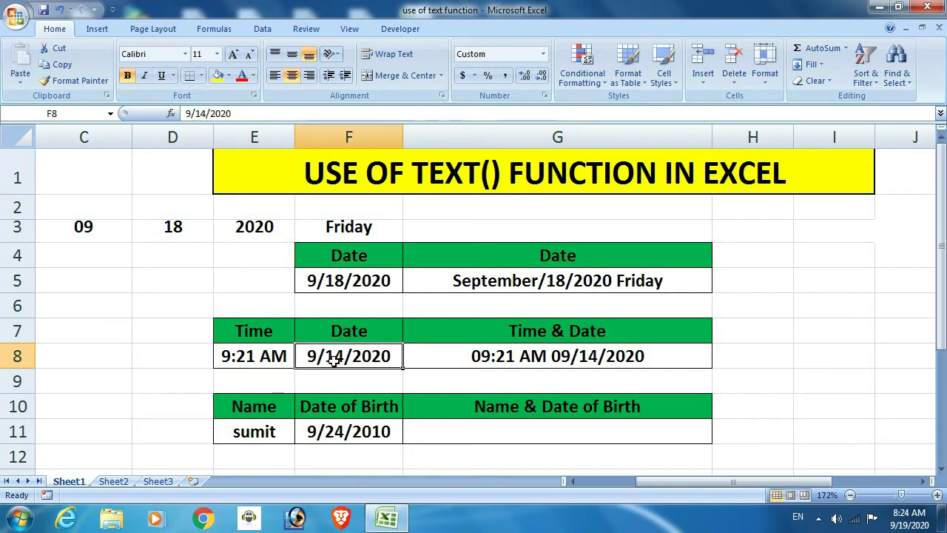
{"action": "left_click", "coordinate": [553, 361]}
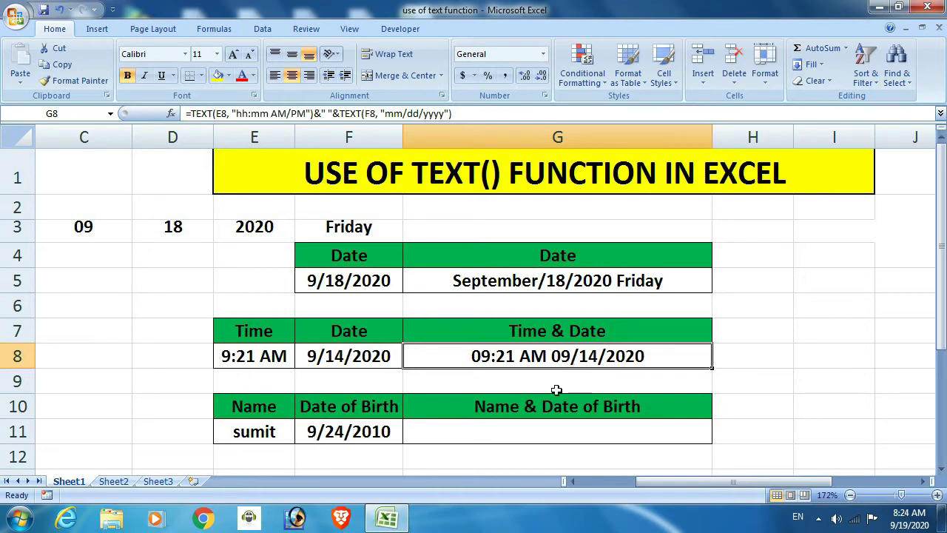
{"action": "left_click", "coordinate": [356, 365]}
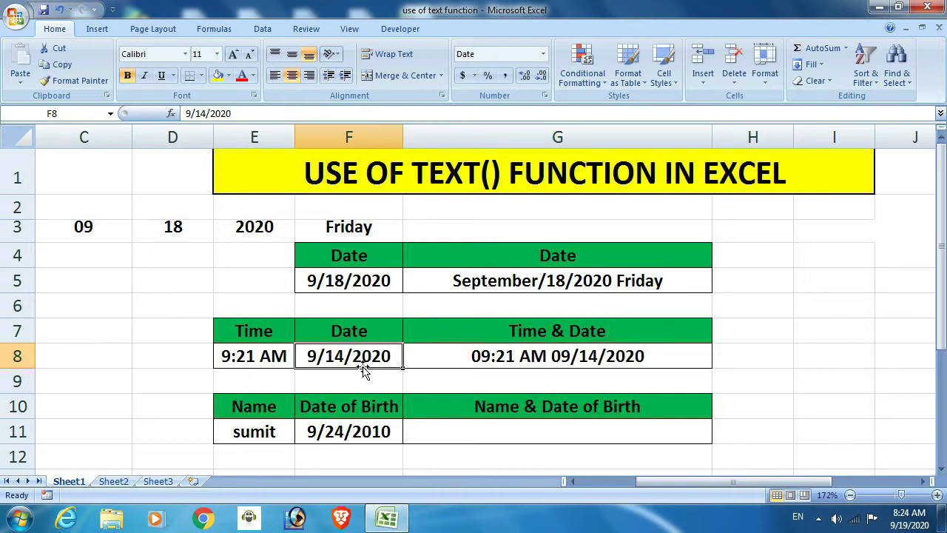
Step: Change the date format code in the G8 formula to "mmmm/dd/yyyy" for the full month name
{"action": "left_click", "coordinate": [561, 358]}
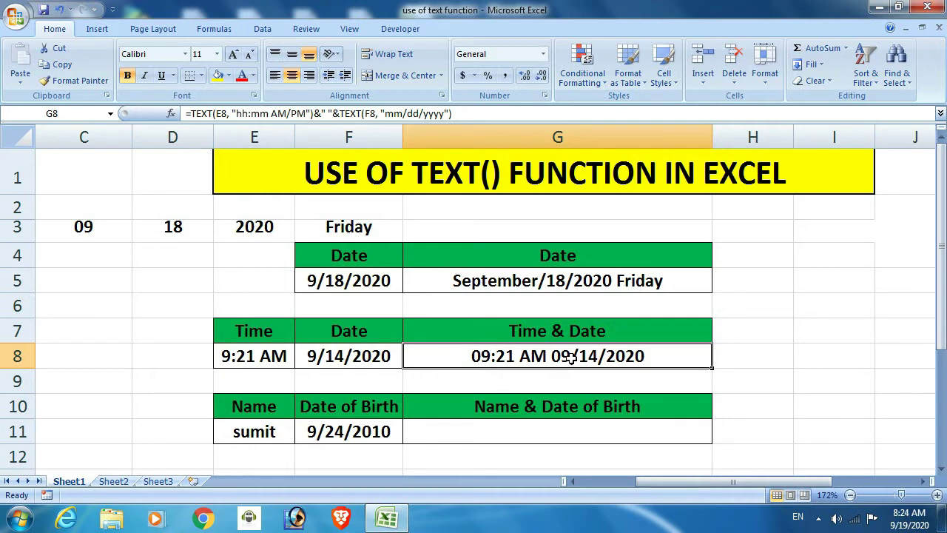
{"action": "double_click", "coordinate": [570, 356]}
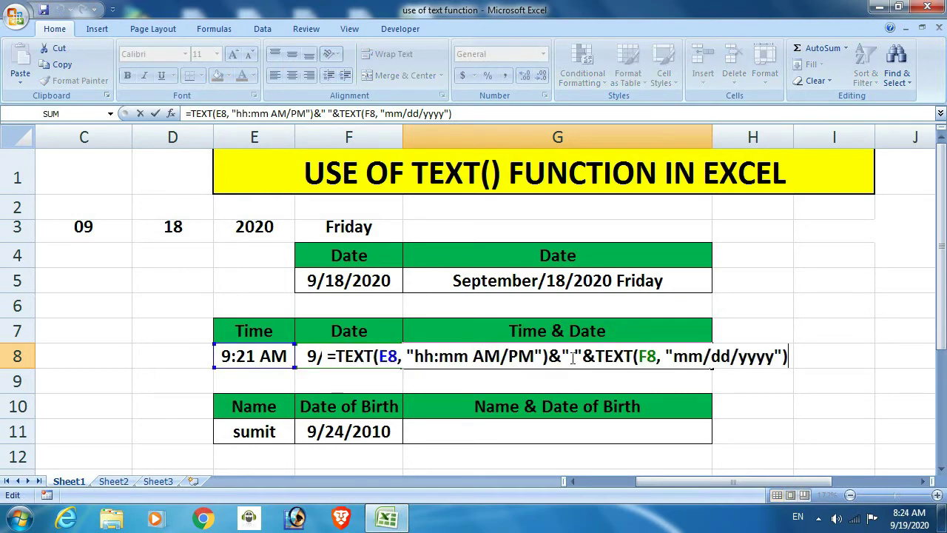
{"action": "key", "text": "Left"}
{"action": "key", "text": "Left"}
{"action": "key", "text": "Left"}
{"action": "key", "text": "Left"}
{"action": "key", "text": "Left"}
{"action": "key", "text": "Left"}
{"action": "key", "text": "Left"}
{"action": "key", "text": "Left"}
{"action": "key", "text": "Left"}
{"action": "key", "text": "Left"}
{"action": "key", "text": "Left"}
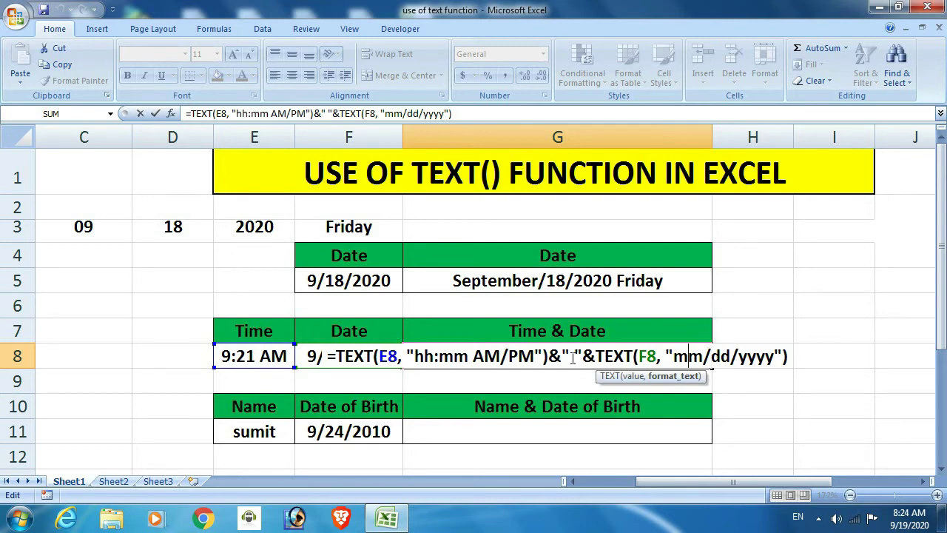
{"action": "type", "text": "mm"}
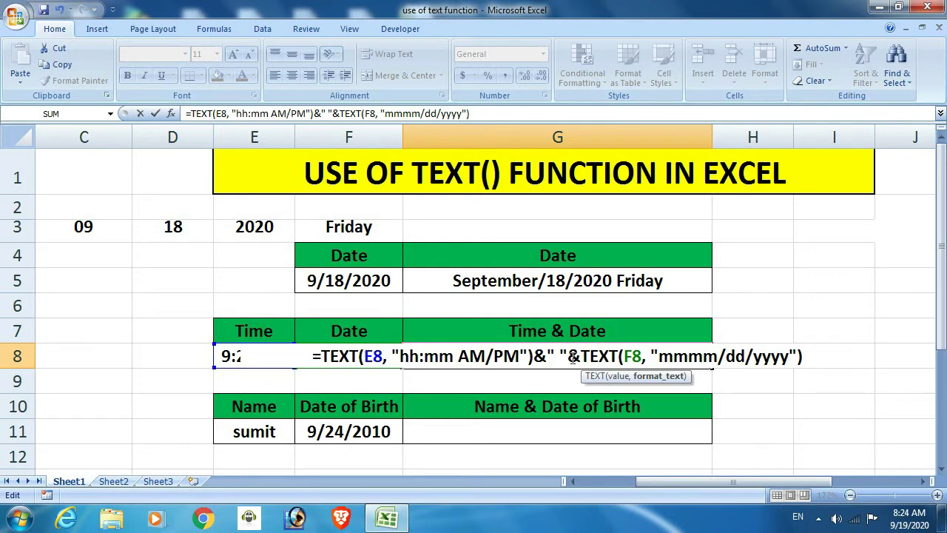
{"action": "key", "text": "Return"}
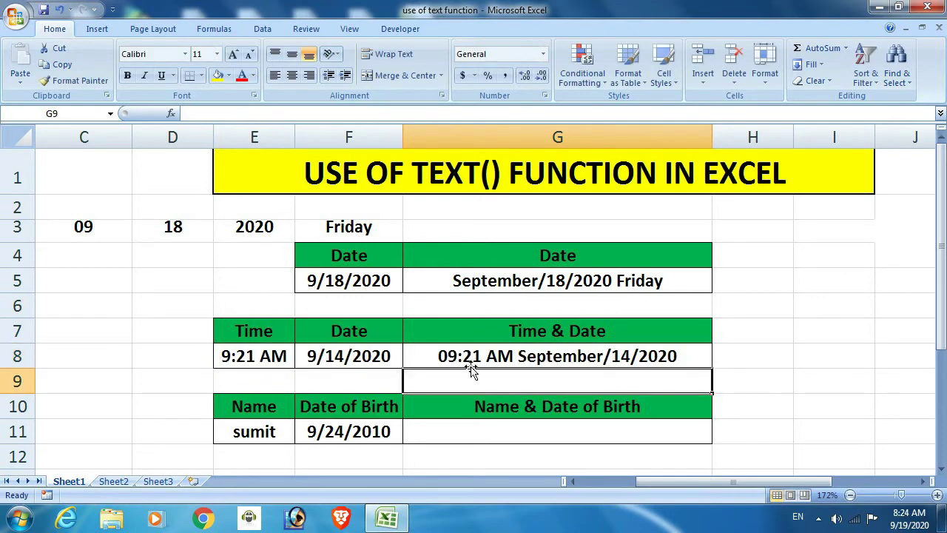
Step: Append another joined space separator, &" "&, to the end of the time and date formula in G8
{"action": "left_click", "coordinate": [627, 356]}
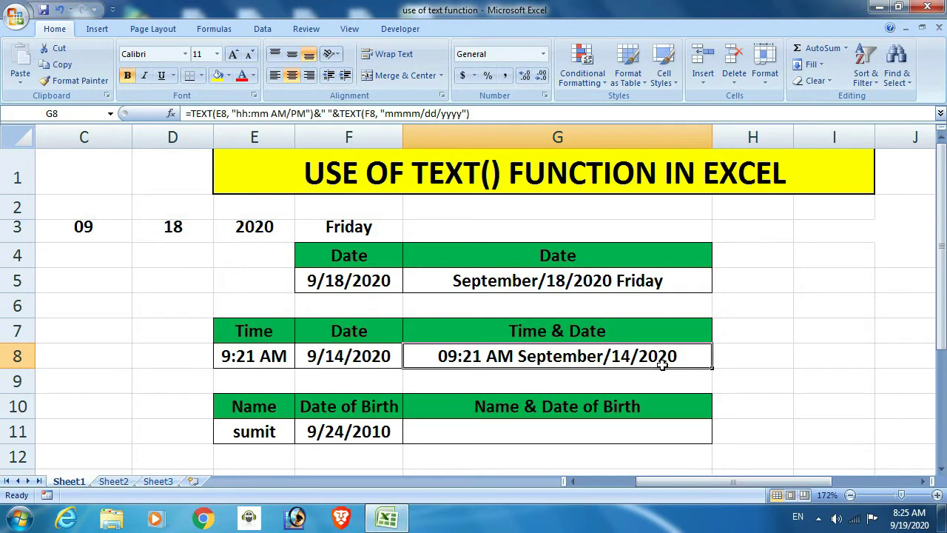
{"action": "key", "text": "F2"}
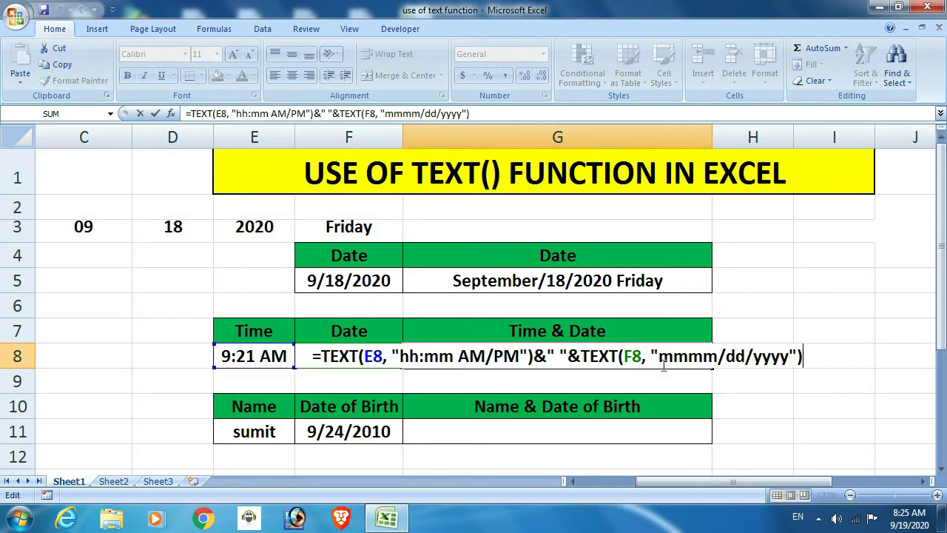
{"action": "type", "text": "&"}
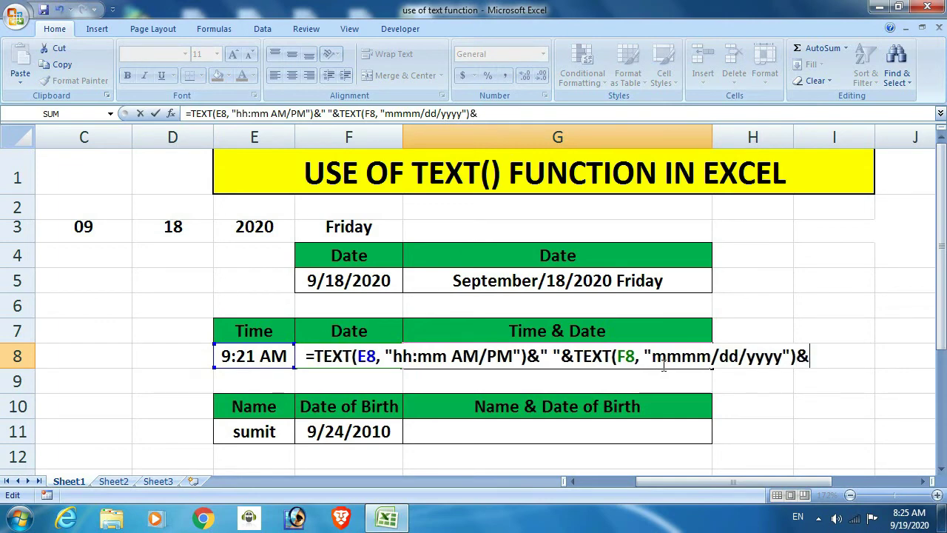
{"action": "type", "text": "\""}
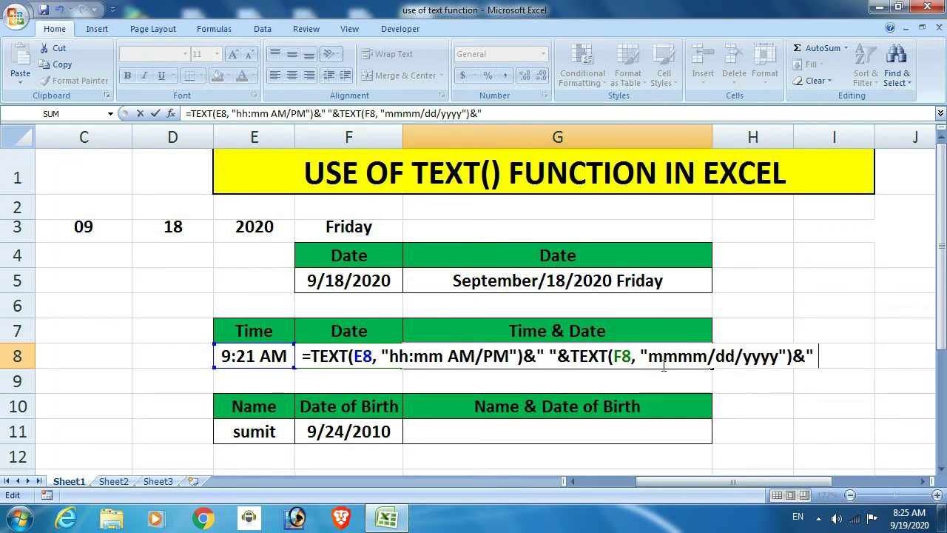
{"action": "type", "text": " \""}
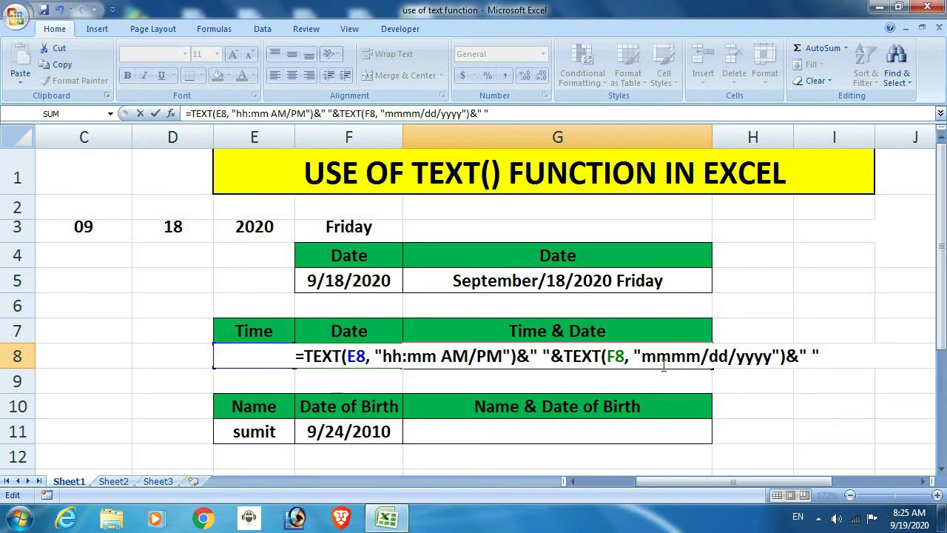
{"action": "type", "text": "&"}
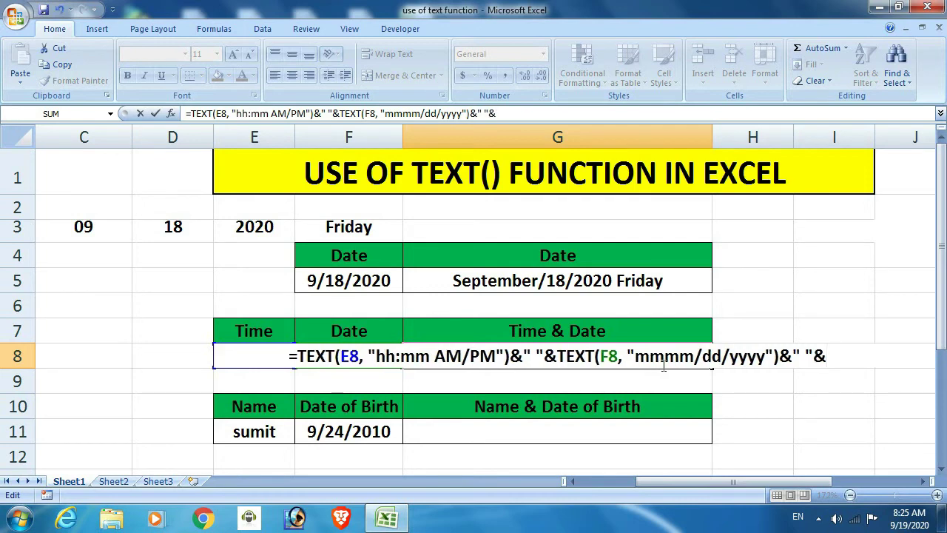
Step: Complete the G8 formula with TEXT(F8, "dddd") so the full weekday name follows the date
{"action": "type", "text": "te"}
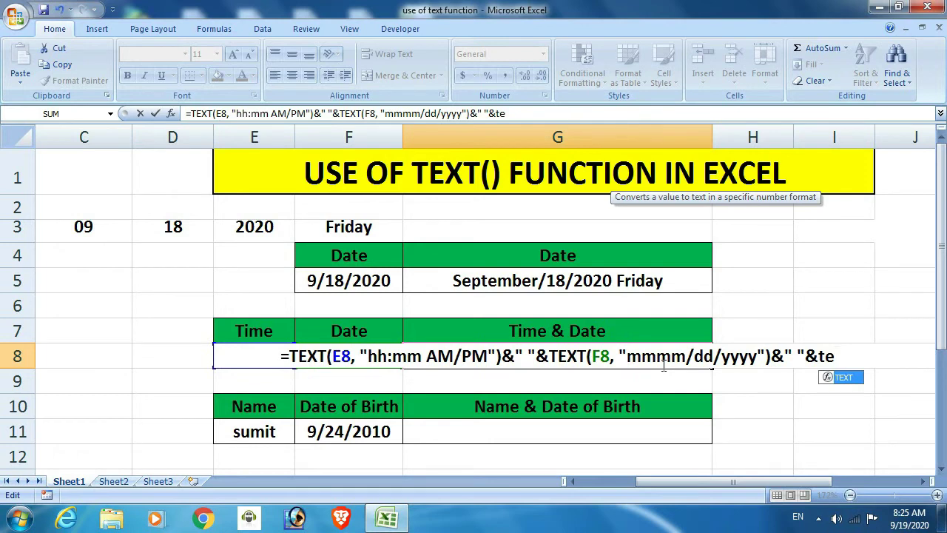
{"action": "key", "text": "Tab"}
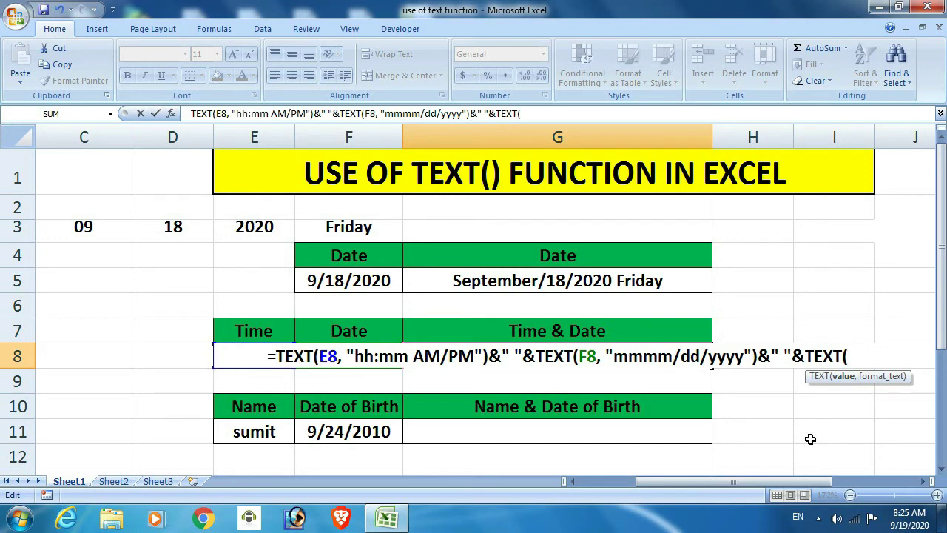
{"action": "type", "text": "F8"}
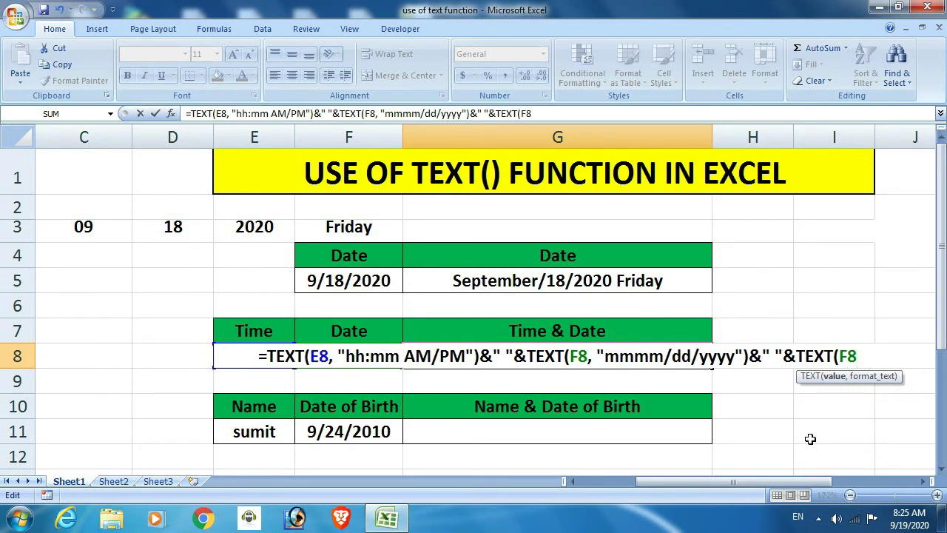
{"action": "type", "text": ","}
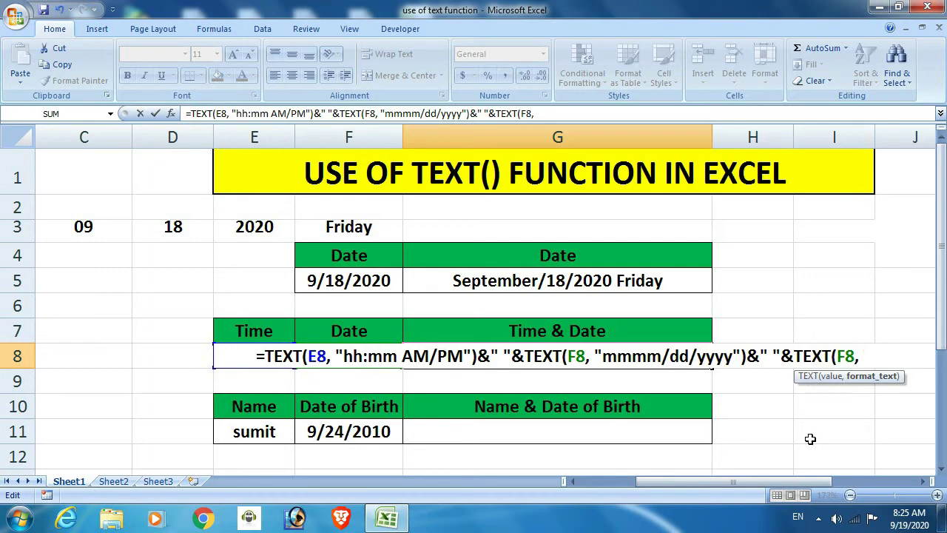
{"action": "type", "text": " \""}
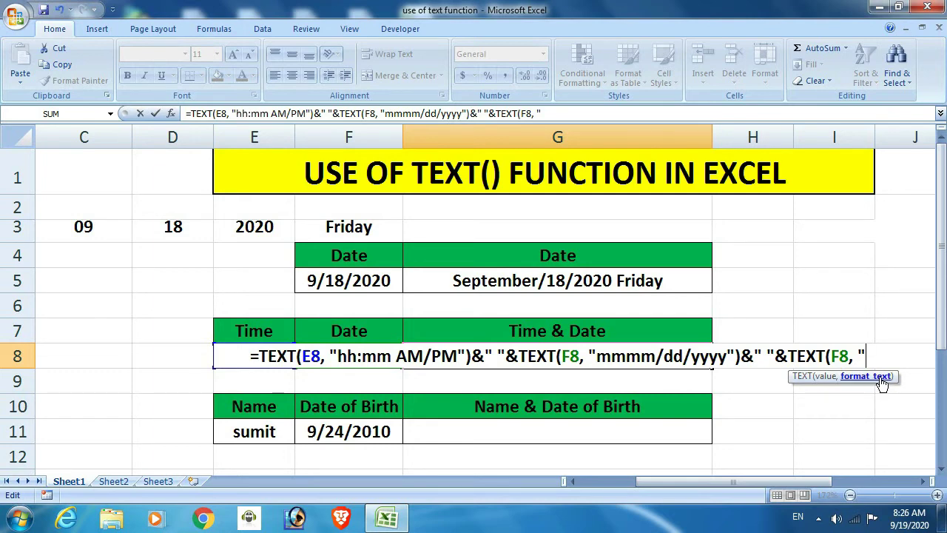
{"action": "type", "text": "dddd"}
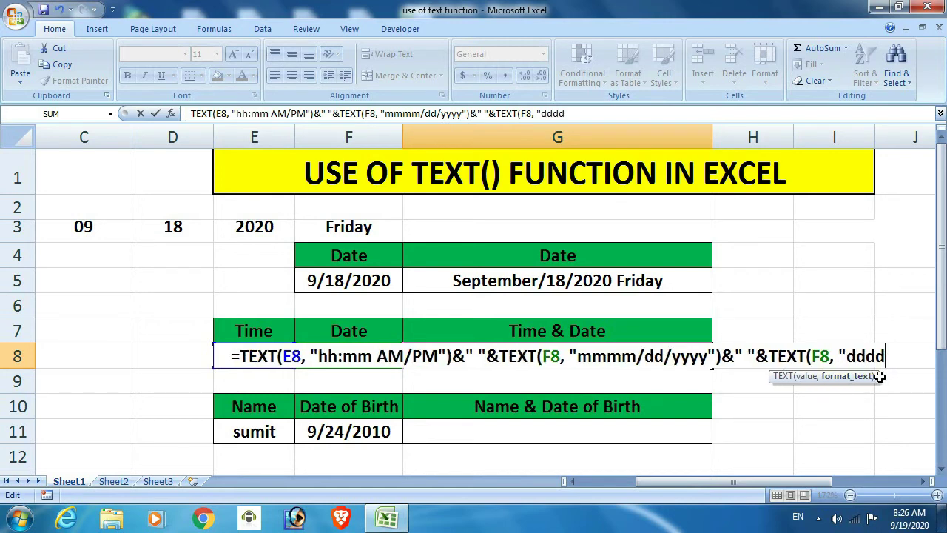
{"action": "type", "text": "\")"}
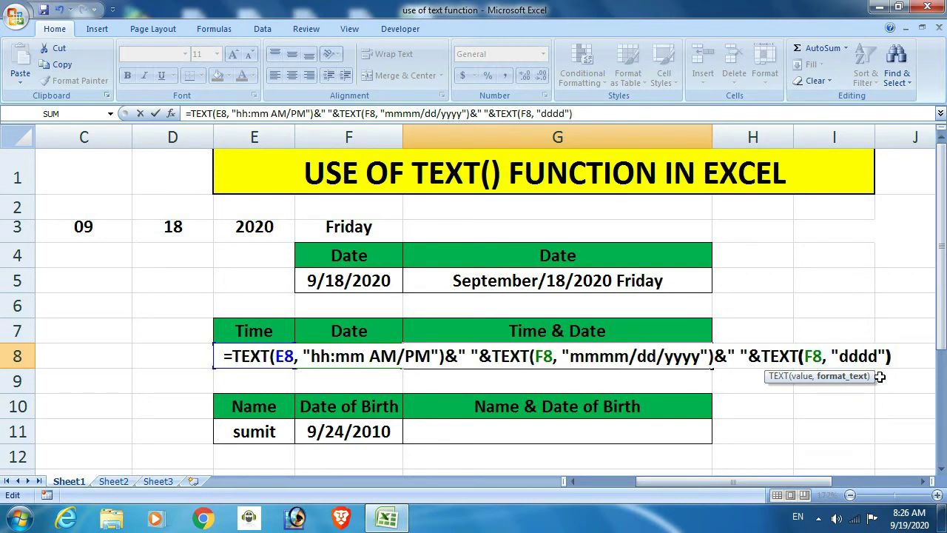
{"action": "key", "text": "Return"}
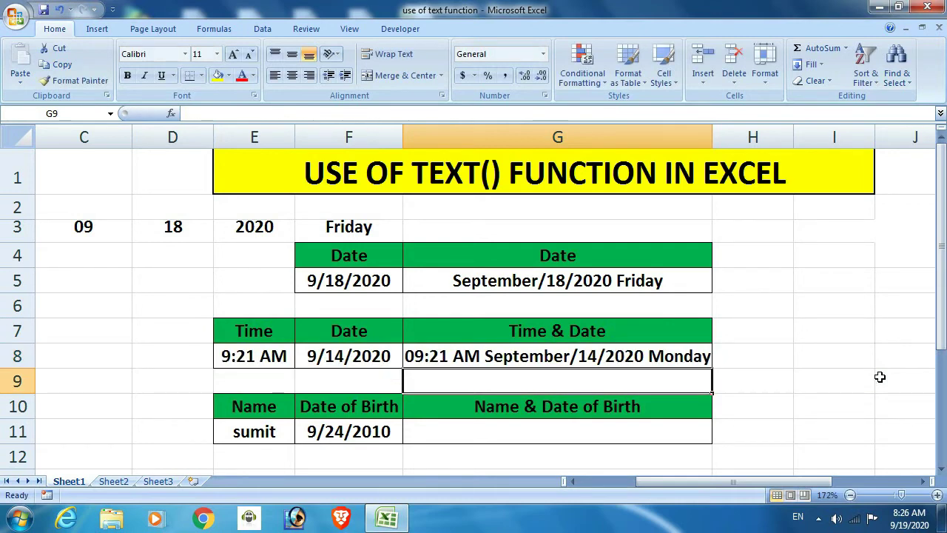
Step: Change the source date in F8 to 9/12/2020 to test the combined formula in G8
{"action": "left_click", "coordinate": [608, 355]}
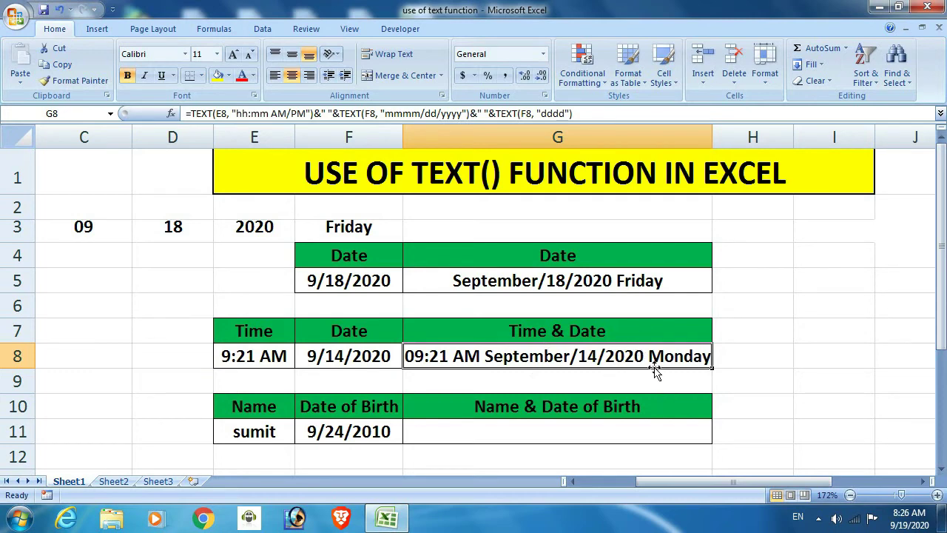
{"action": "left_click", "coordinate": [335, 355]}
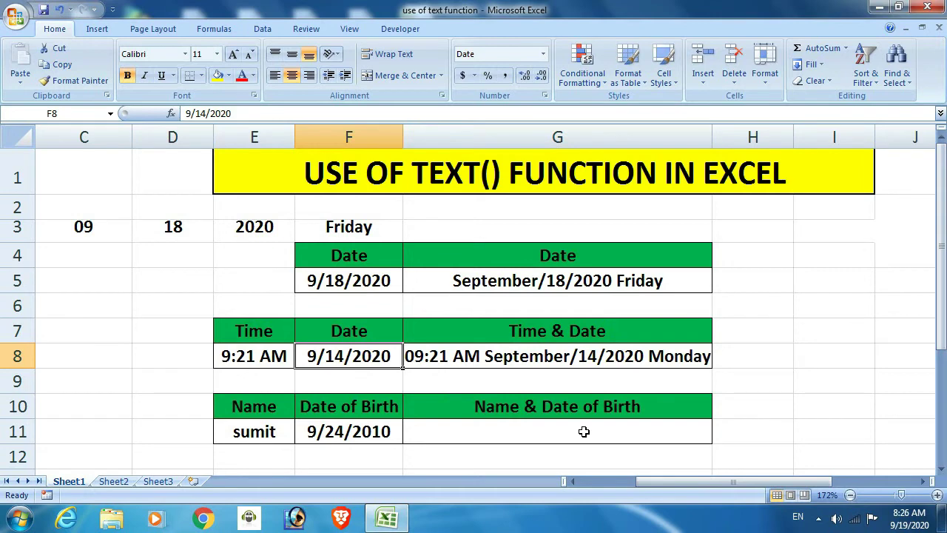
{"action": "key", "text": "F2"}
{"action": "key", "text": "Left"}
{"action": "key", "text": "Left"}
{"action": "key", "text": "Left"}
{"action": "key", "text": "Left"}
{"action": "key", "text": "Left"}
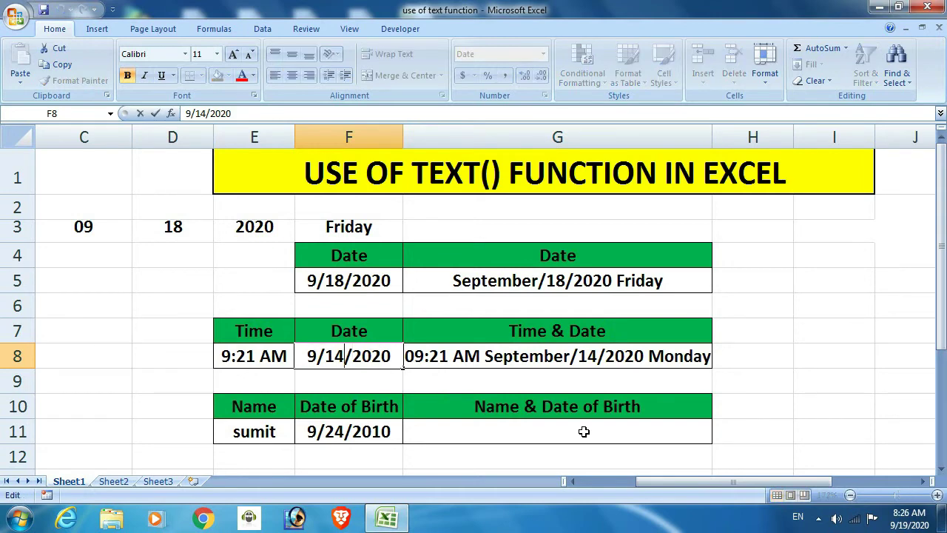
{"action": "key", "text": "BackSpace"}
{"action": "type", "text": "2"}
{"action": "key", "text": "Return"}
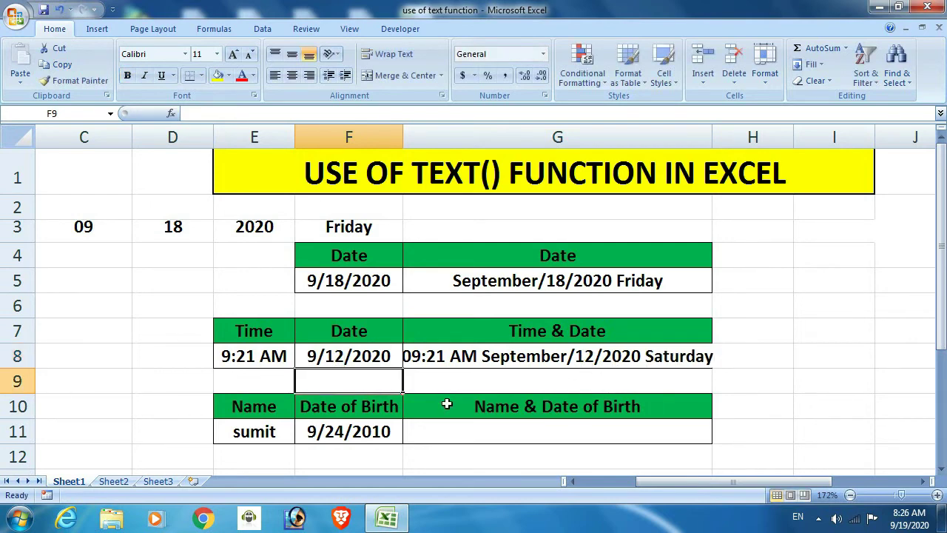
Step: Change the source time in E8 to 9:21:00 PM
{"action": "left_click", "coordinate": [245, 359]}
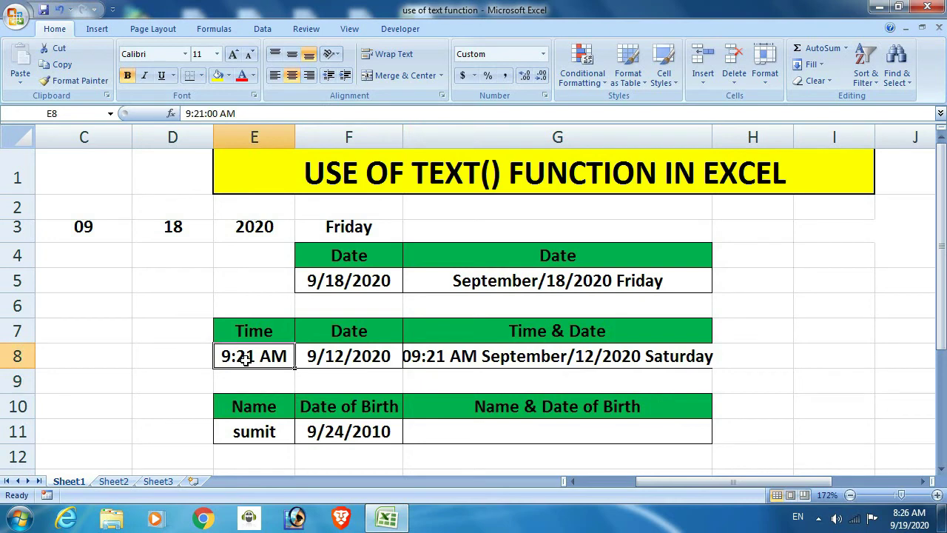
{"action": "double_click", "coordinate": [245, 359]}
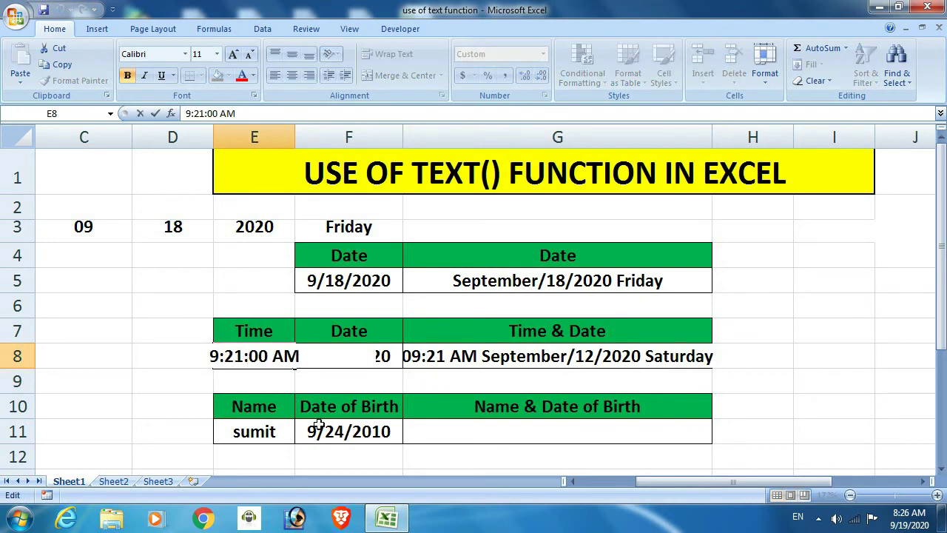
{"action": "key", "text": "BackSpace"}
{"action": "key", "text": "BackSpace"}
{"action": "key", "text": "BackSpace"}
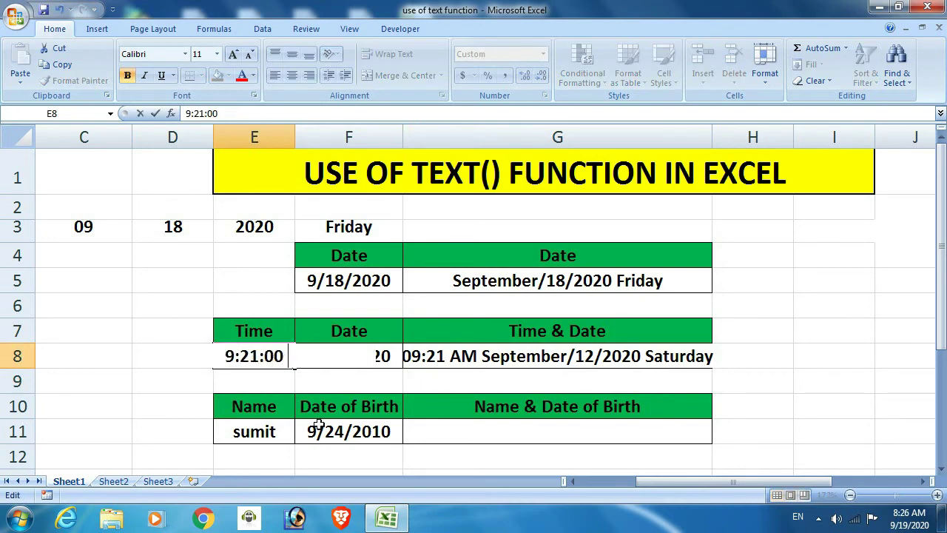
{"action": "type", "text": "PM"}
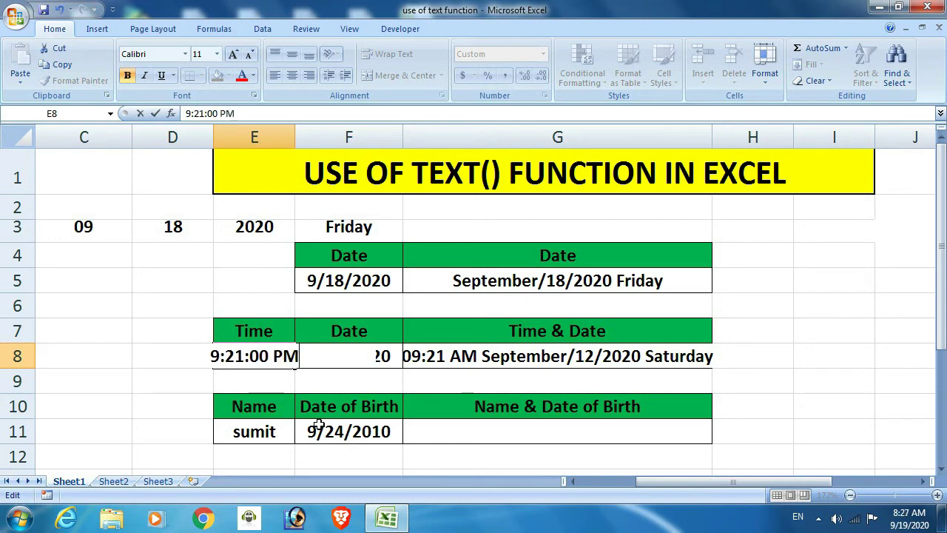
{"action": "key", "text": "Return"}
{"action": "key", "text": "Up"}
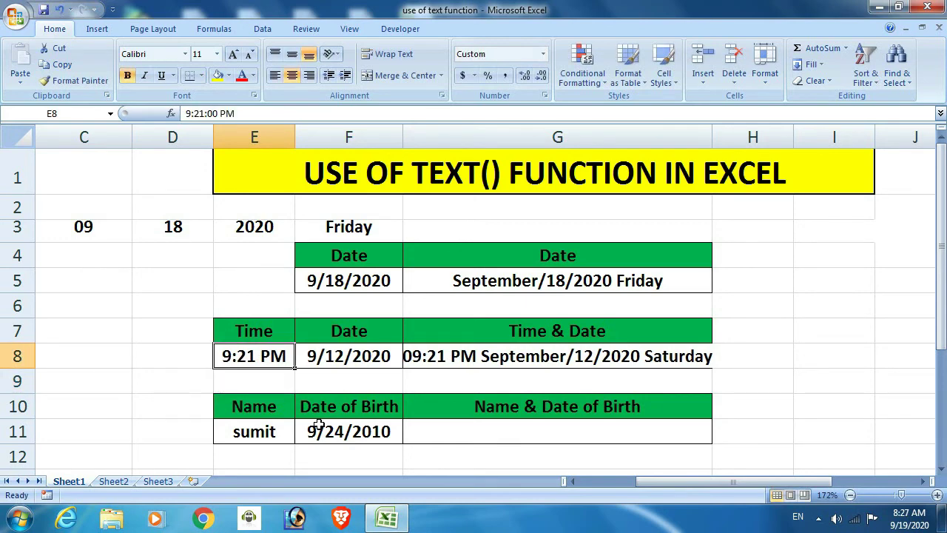
Step: Review the AM/PM, date and weekday format codes in the G8 formula without changing it
{"action": "left_click", "coordinate": [453, 358]}
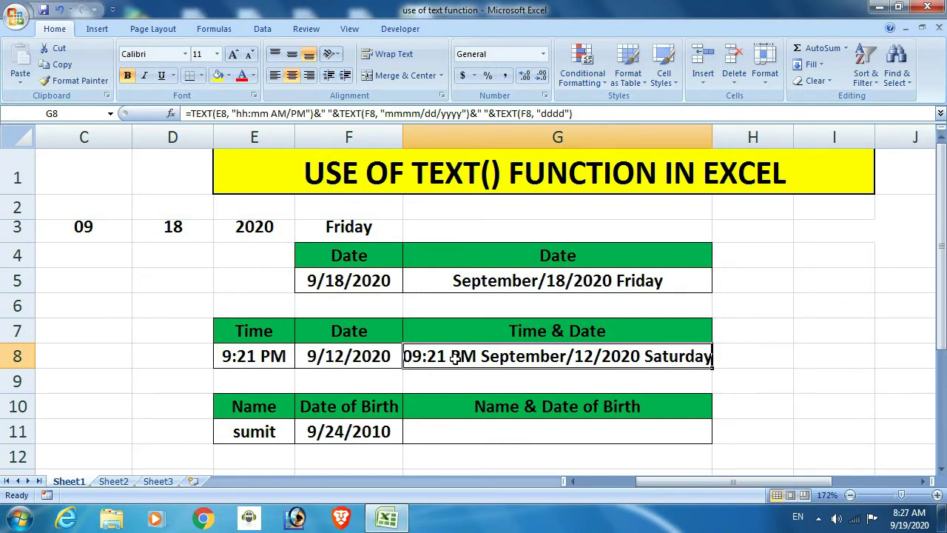
{"action": "double_click", "coordinate": [454, 358]}
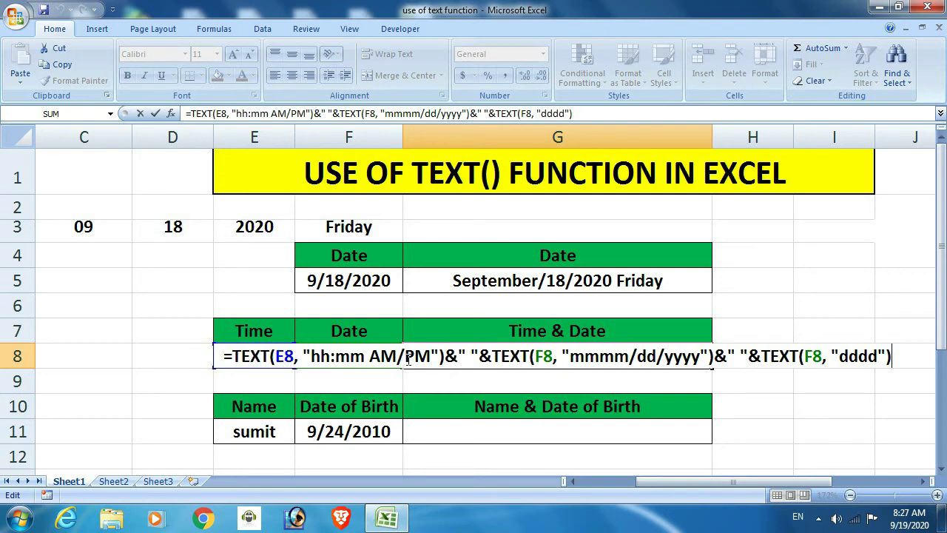
{"action": "key", "text": "Return"}
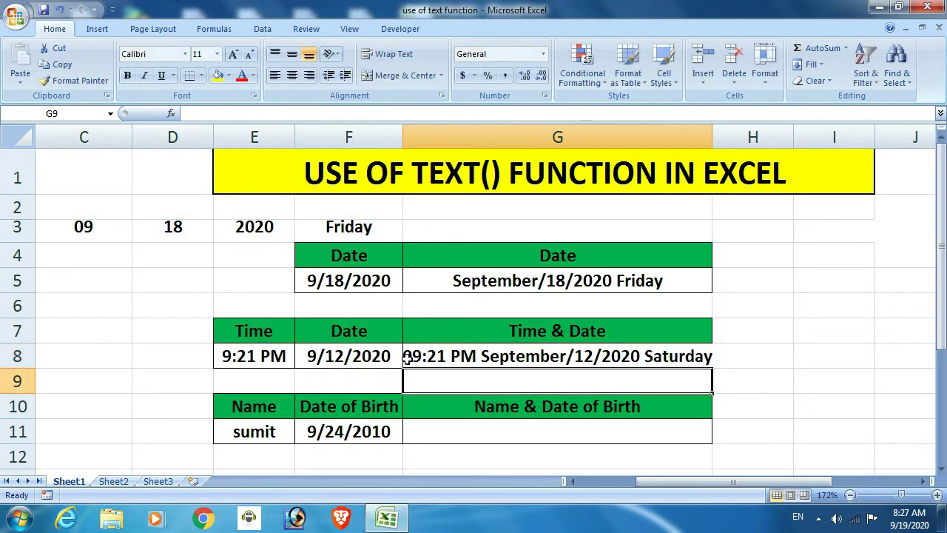
Step: Enter a TEXT formula in G11 that references E11 and uses the person's name in quotes as its format text
{"action": "left_click", "coordinate": [255, 433]}
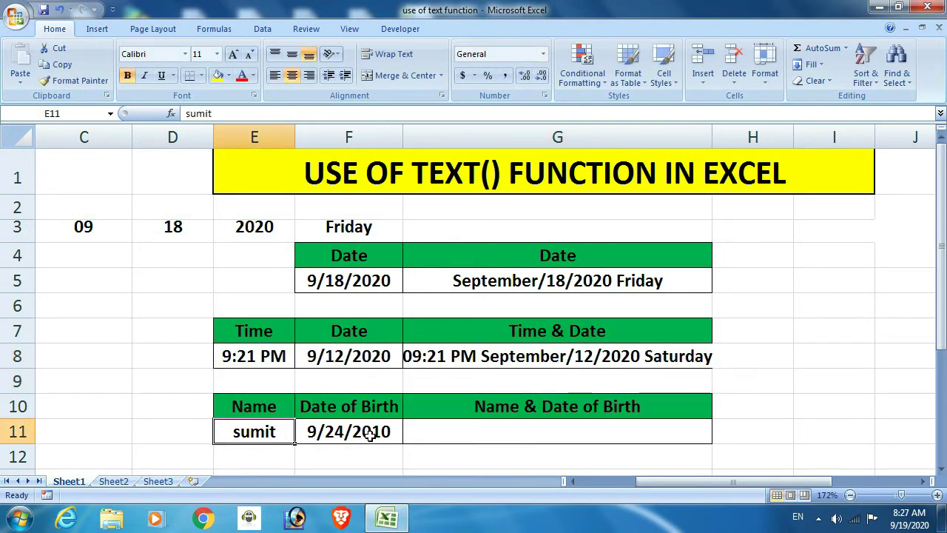
{"action": "left_click", "coordinate": [370, 435]}
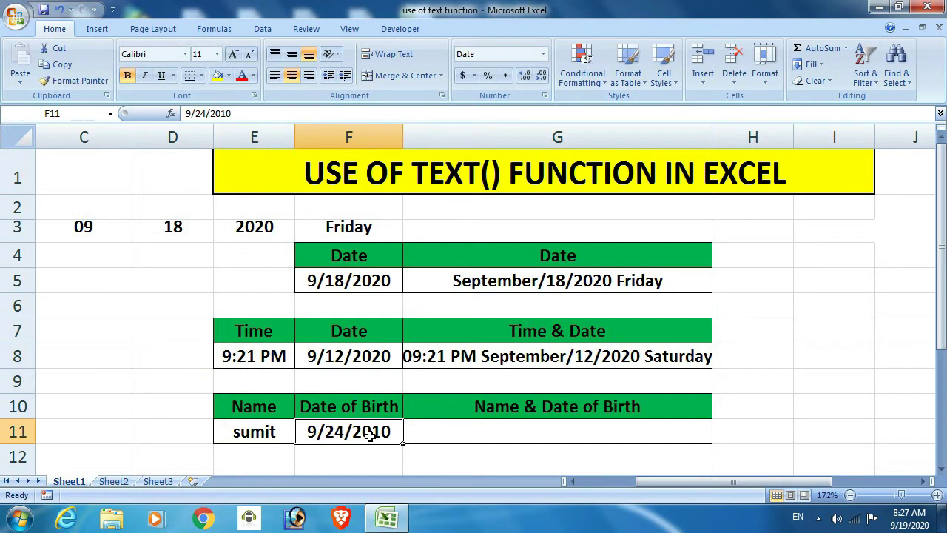
{"action": "left_click", "coordinate": [524, 436]}
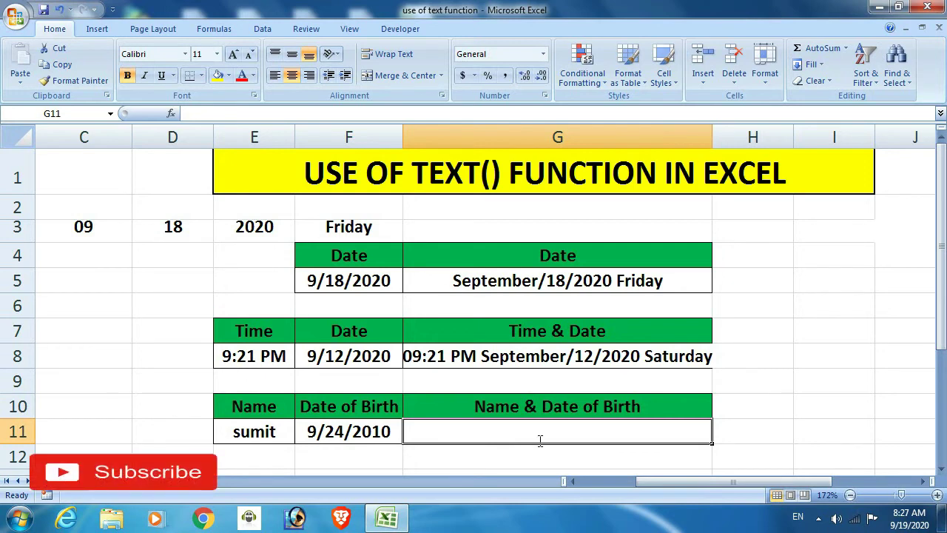
{"action": "type", "text": "=te"}
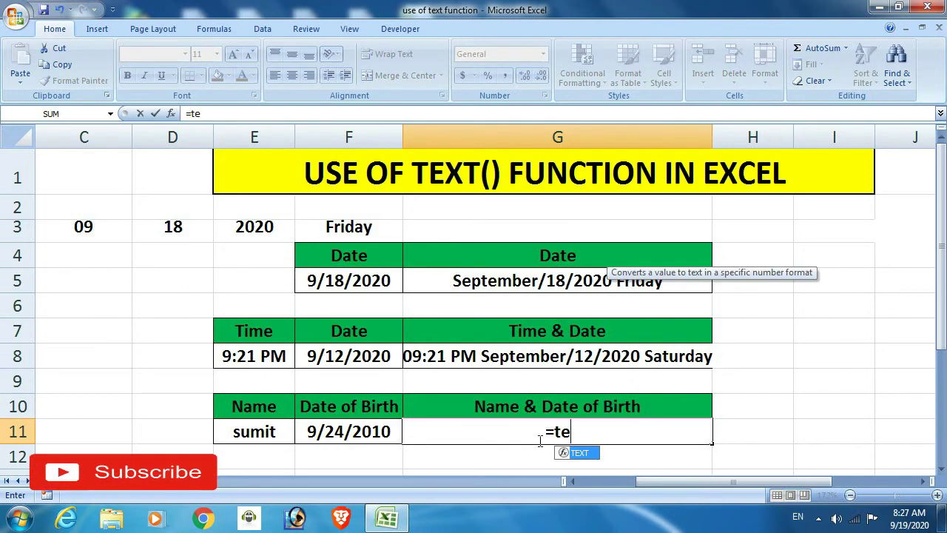
{"action": "key", "text": "Tab"}
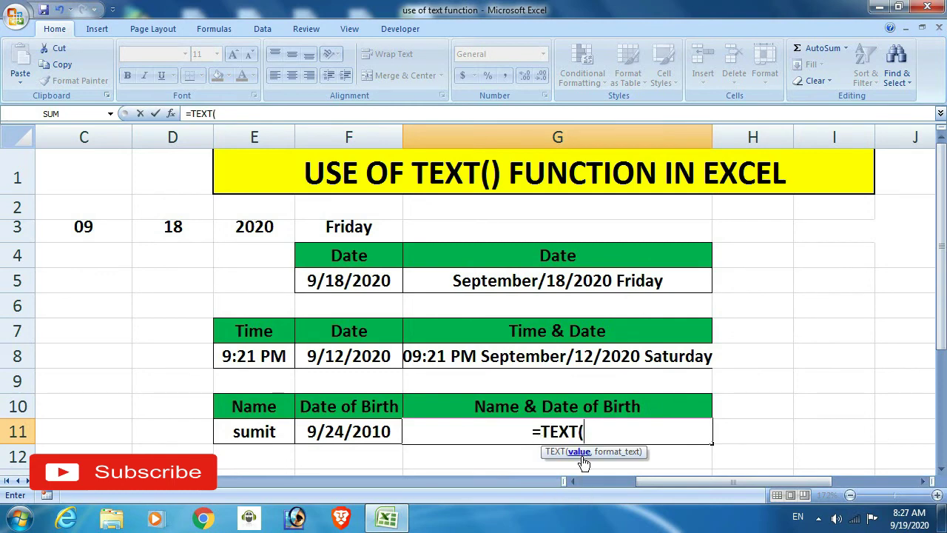
{"action": "left_click", "coordinate": [268, 432]}
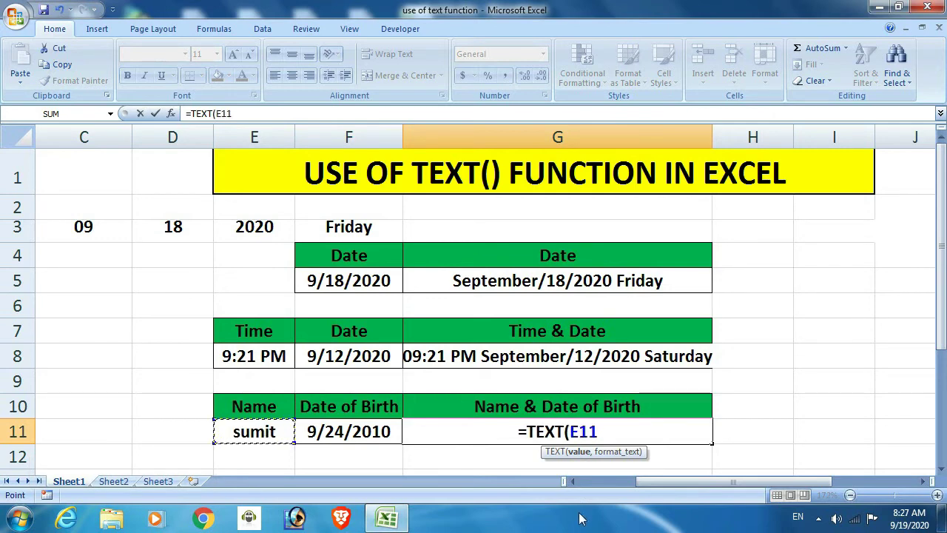
{"action": "type", "text": ", "}
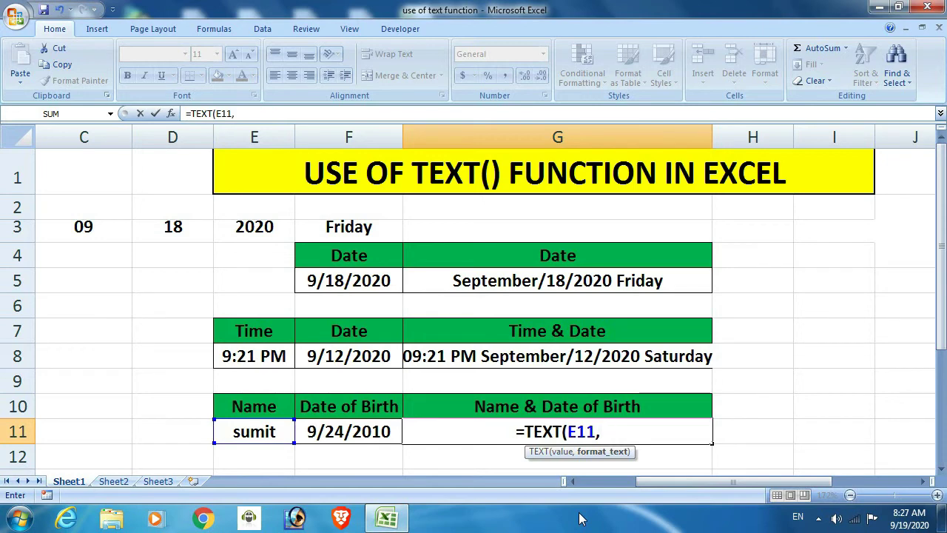
{"action": "type", "text": "\""}
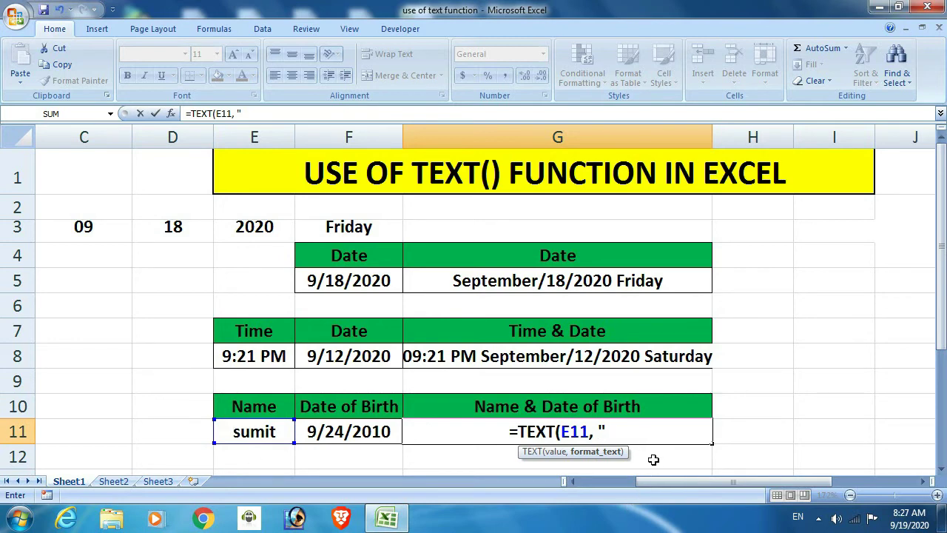
{"action": "type", "text": "sumit"}
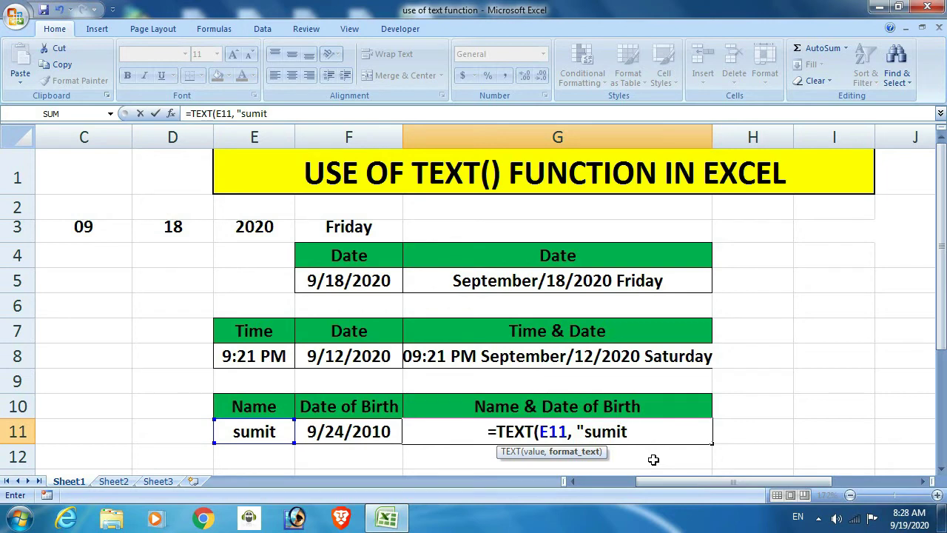
{"action": "type", "text": "\""}
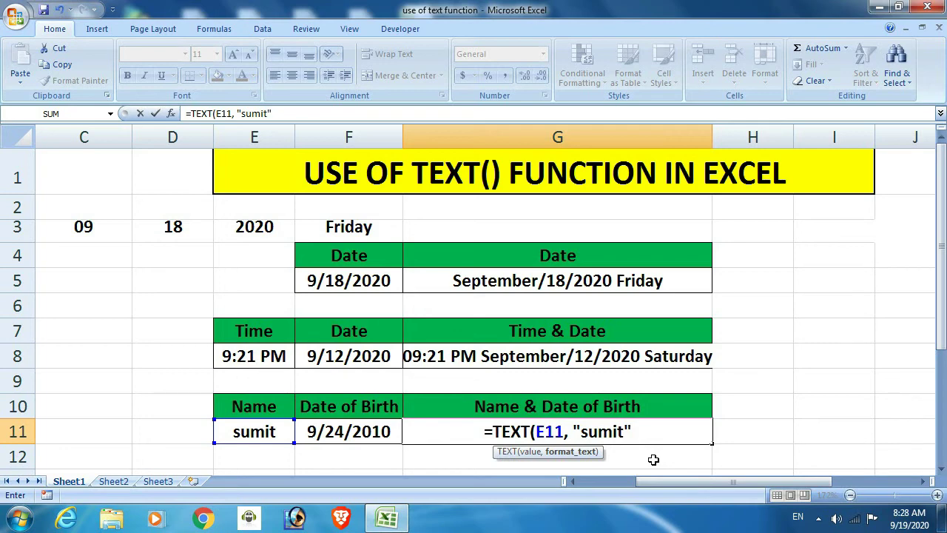
{"action": "type", "text": ")"}
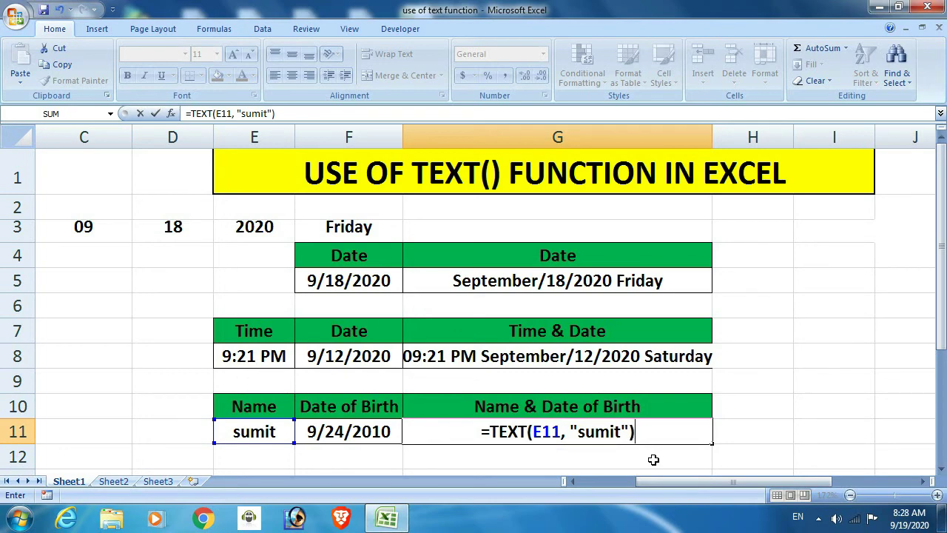
{"action": "key", "text": "Return"}
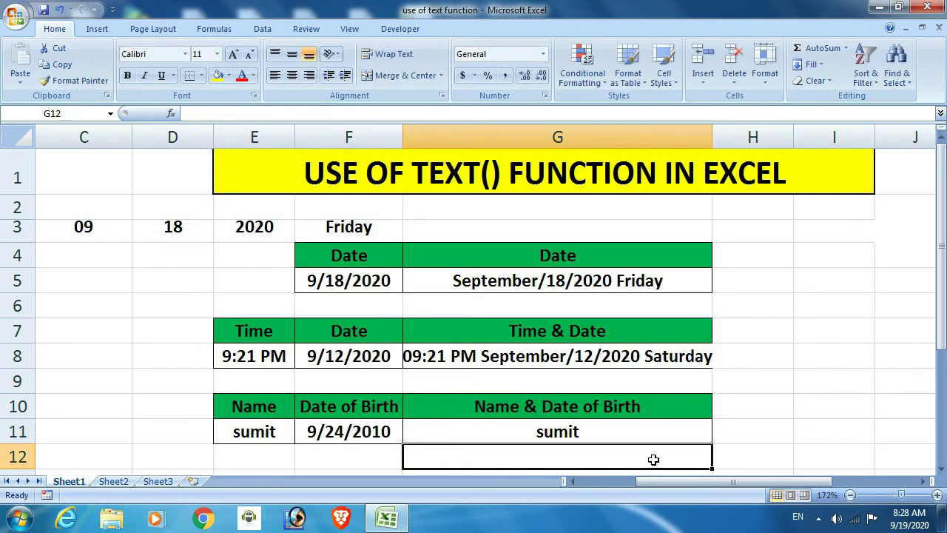
Step: Extend the G11 formula with &" "& to add a space separator after the name
{"action": "left_click", "coordinate": [645, 419]}
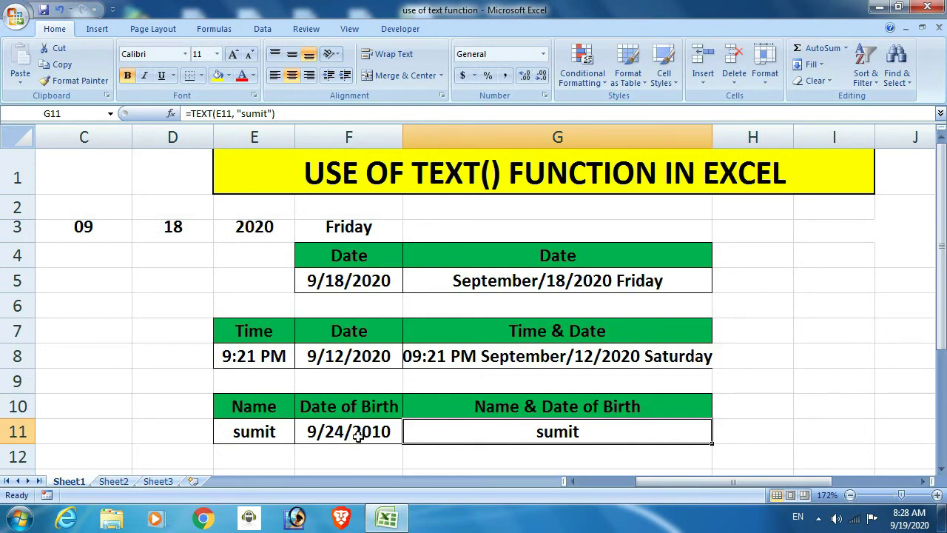
{"action": "double_click", "coordinate": [590, 434]}
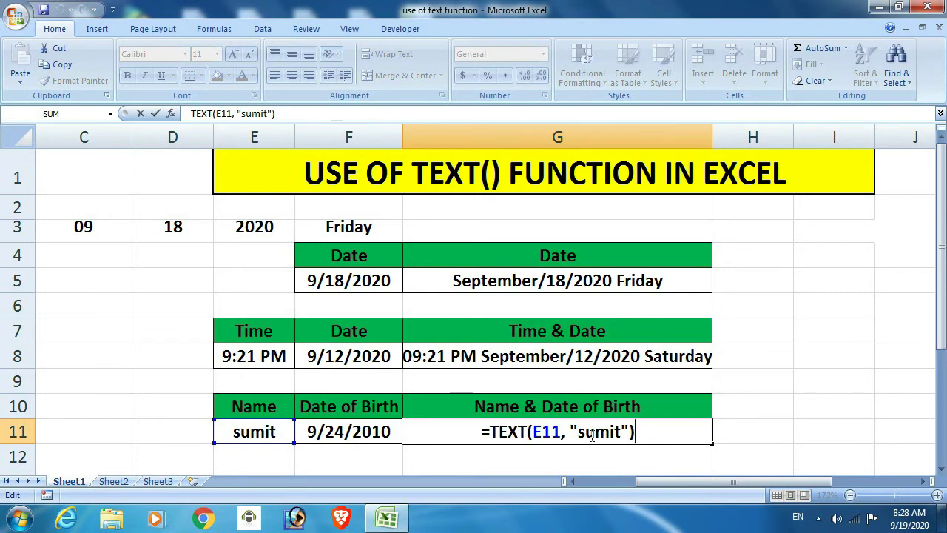
{"action": "type", "text": "&"}
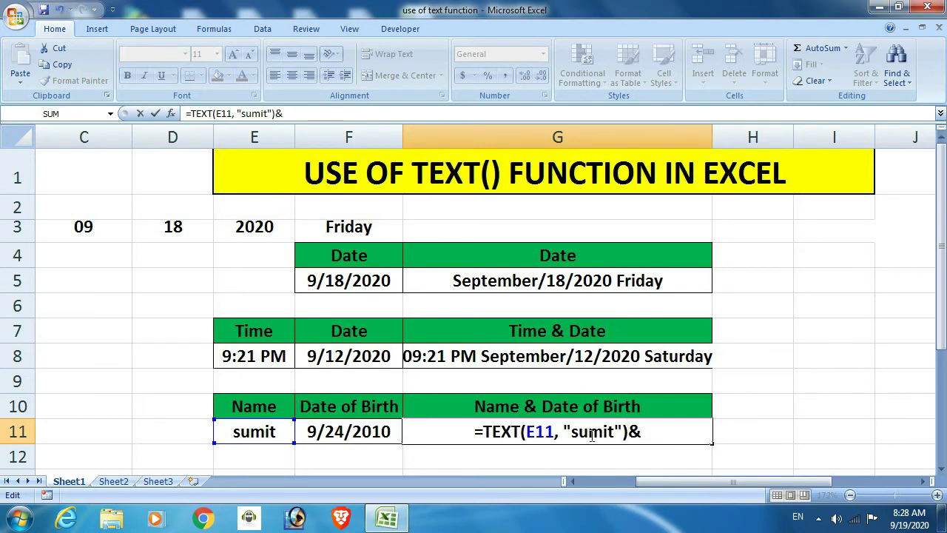
{"action": "type", "text": "\" "}
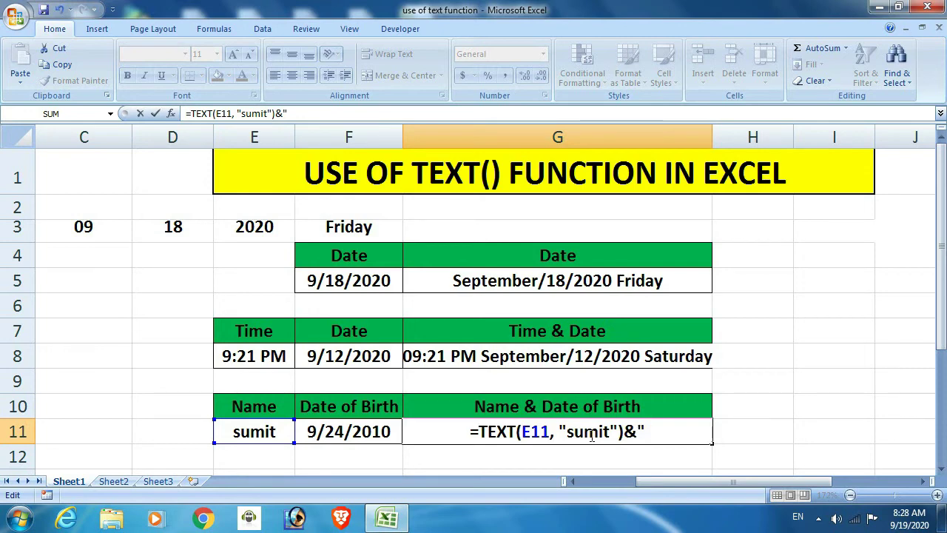
{"action": "type", "text": "\""}
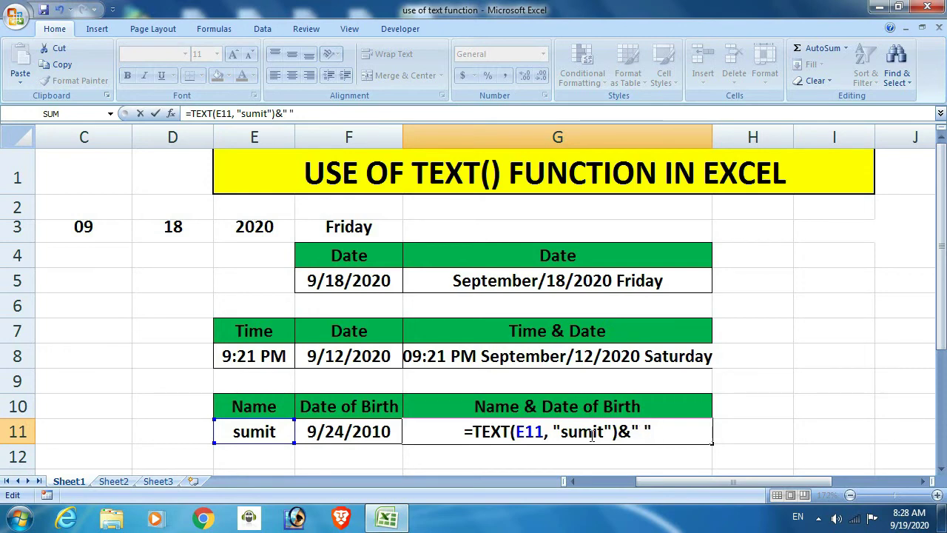
{"action": "type", "text": "&"}
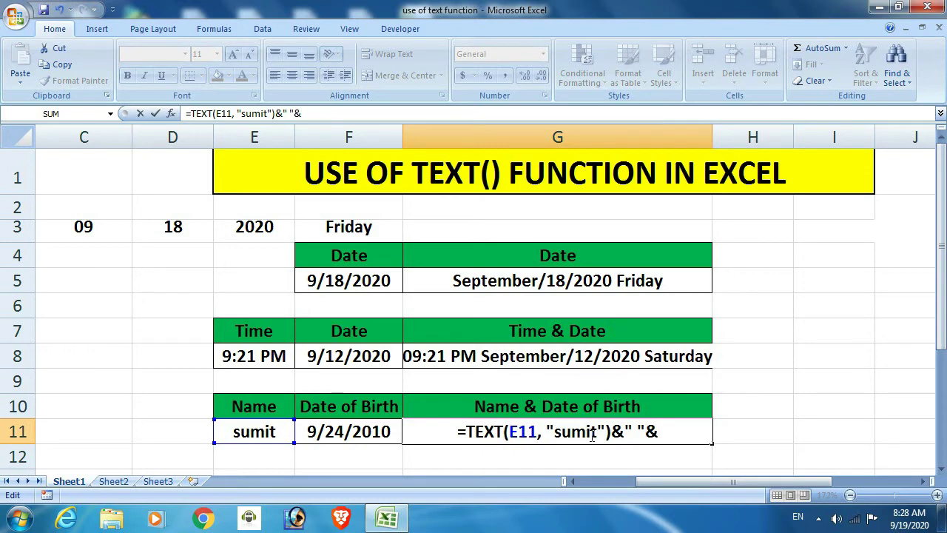
Step: Complete the G11 formula with TEXT(F11, "mm/dd/yyyy") so the date of birth follows the name
{"action": "type", "text": "te"}
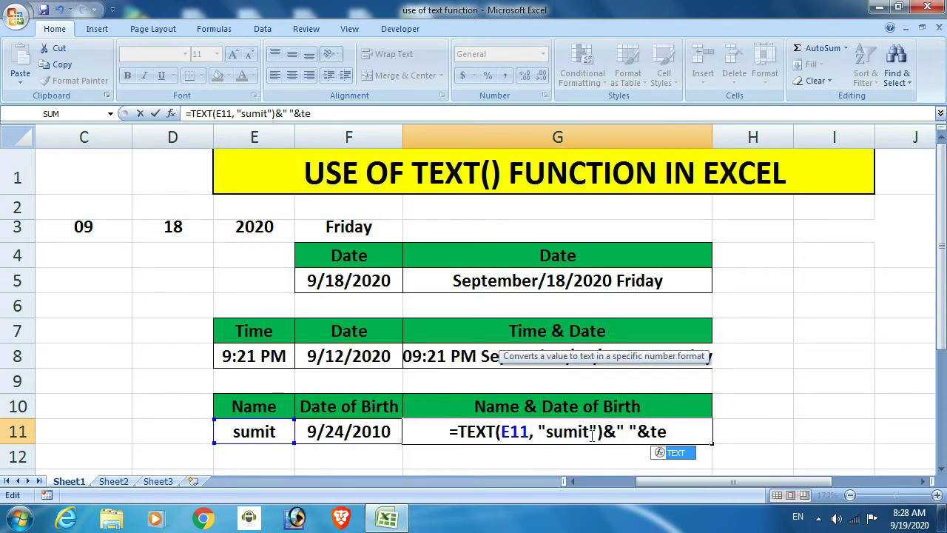
{"action": "key", "text": "Tab"}
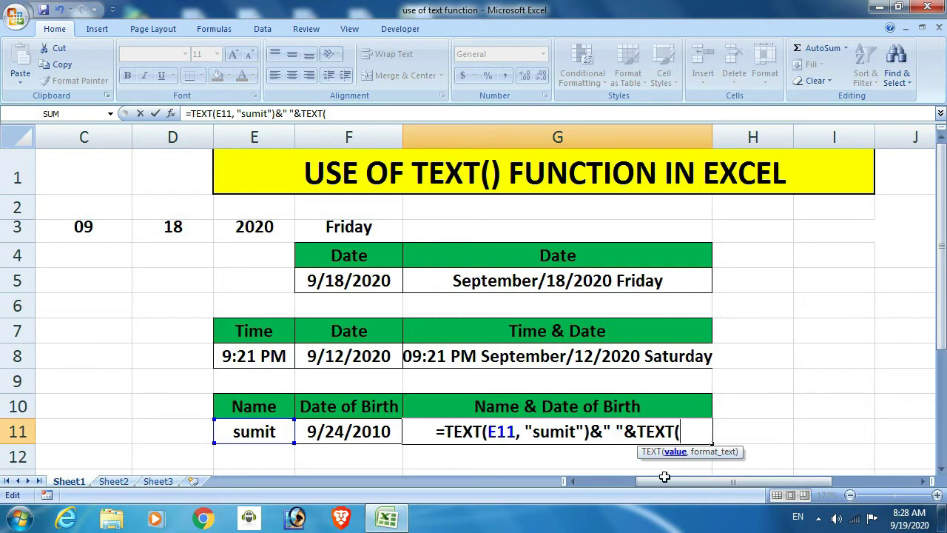
{"action": "left_click", "coordinate": [387, 431]}
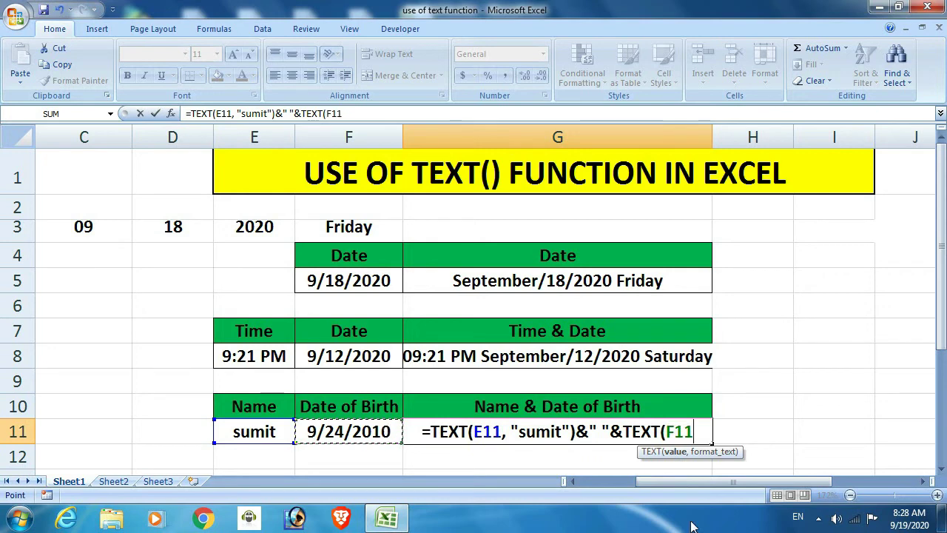
{"action": "type", "text": ","}
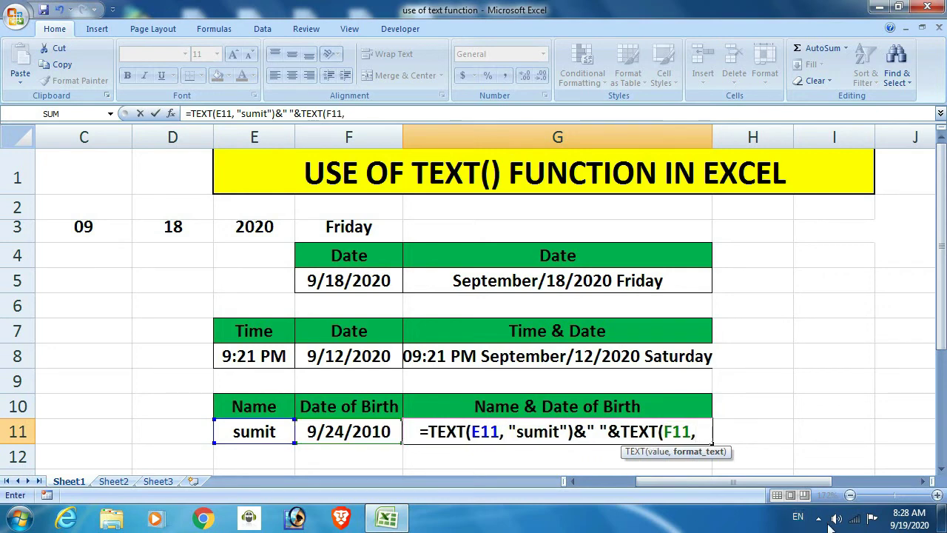
{"action": "type", "text": " \""}
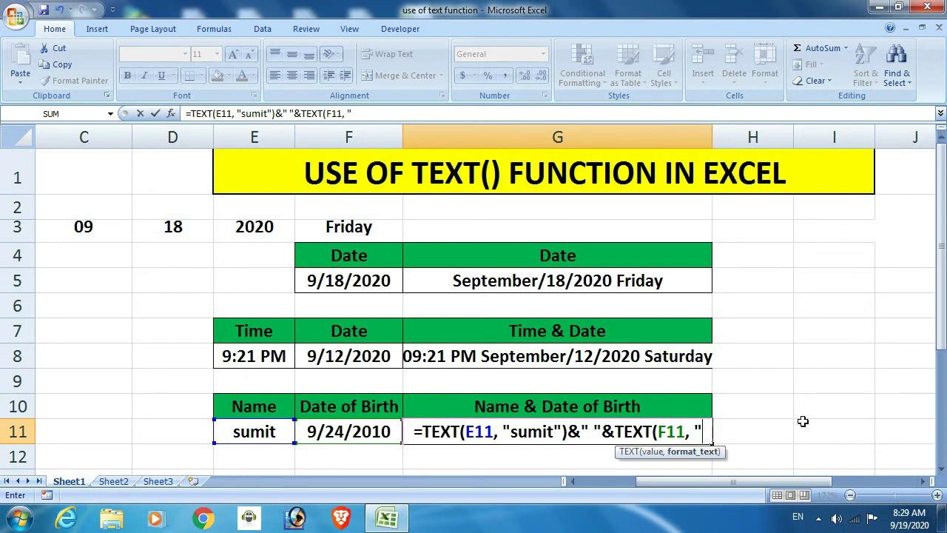
{"action": "type", "text": "mm"}
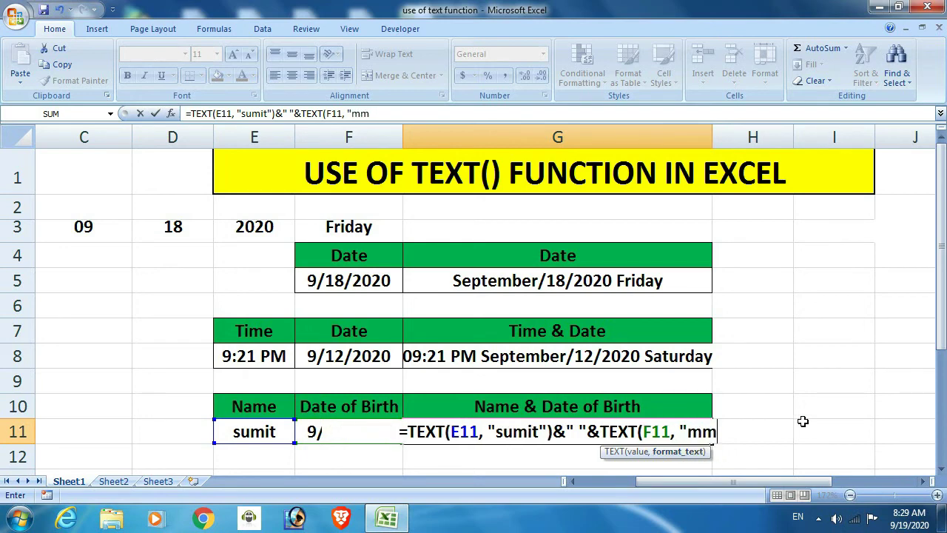
{"action": "type", "text": "/"}
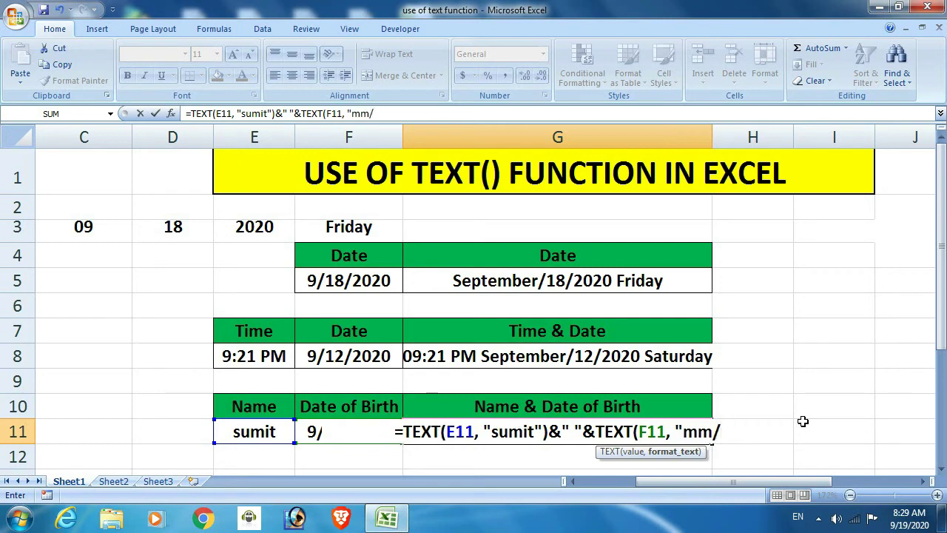
{"action": "type", "text": "dd"}
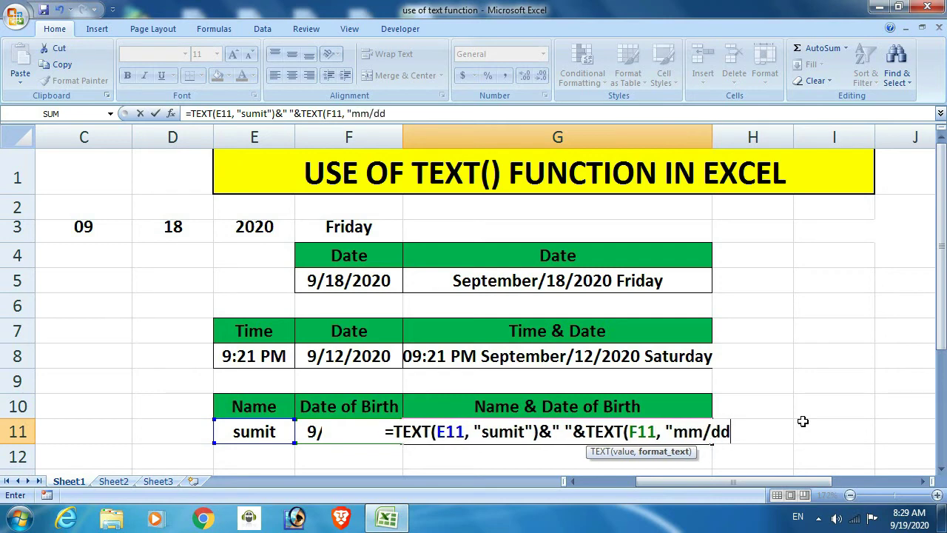
{"action": "type", "text": "/yyyy"}
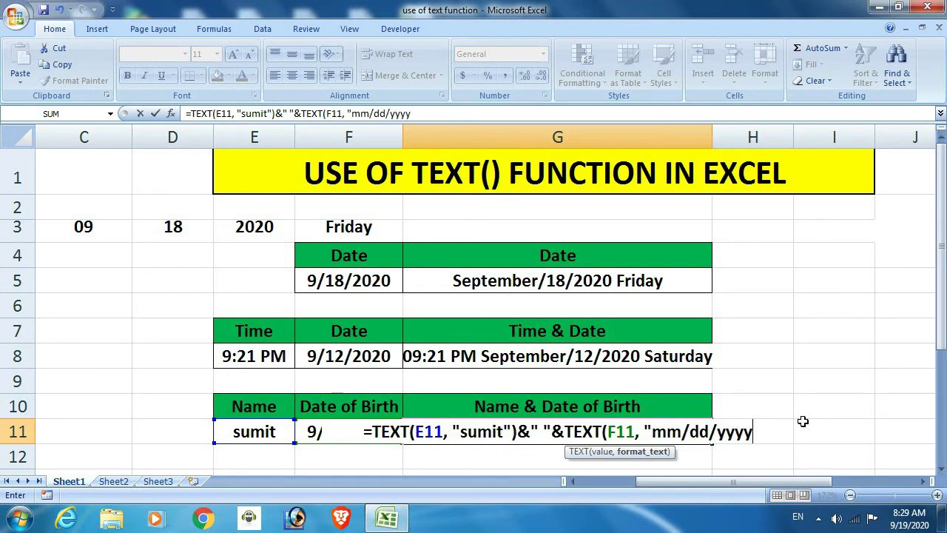
{"action": "type", "text": "\""}
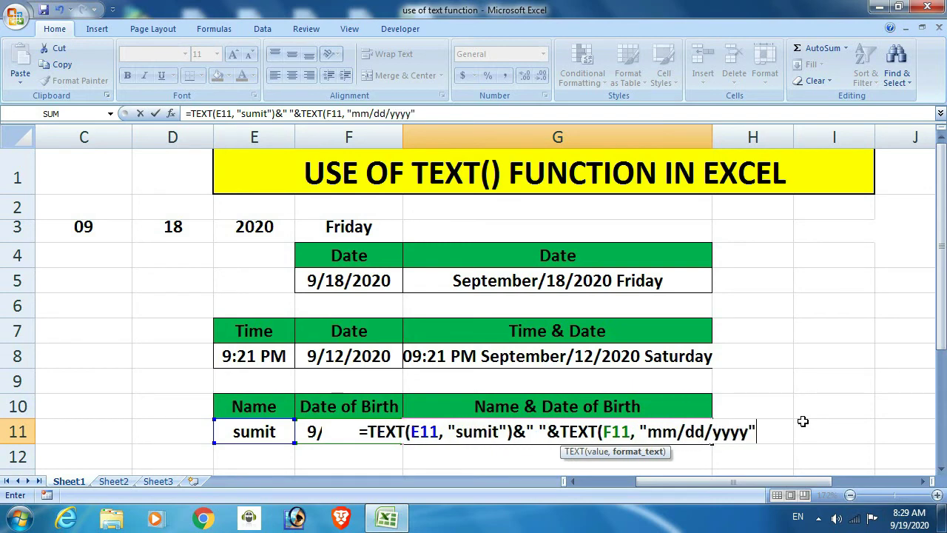
{"action": "type", "text": ")"}
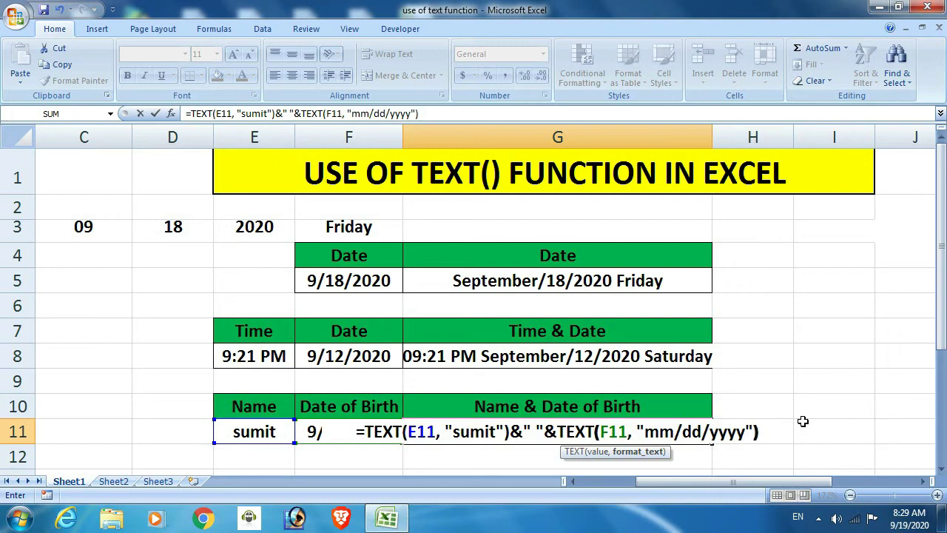
{"action": "key", "text": "Return"}
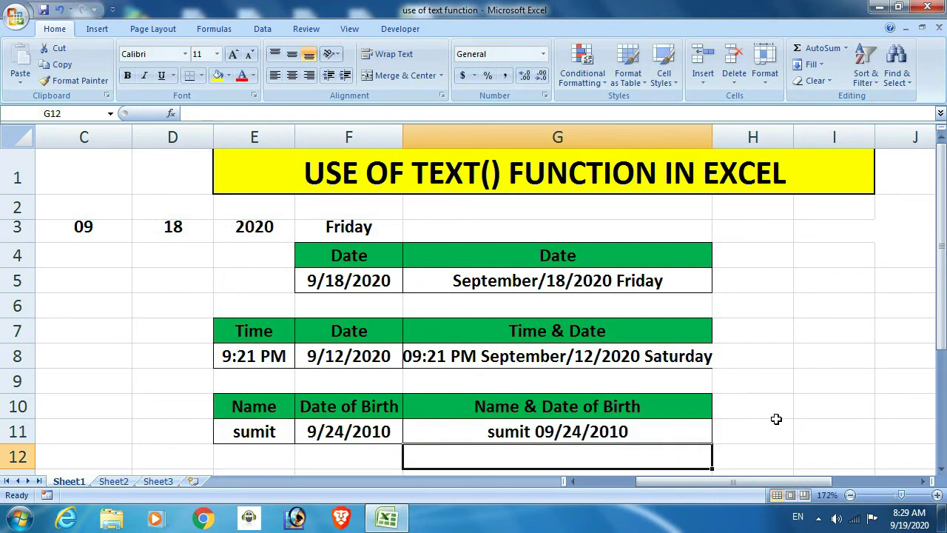
Step: Change the month code in the G11 formula's date format to mmmm, making the format "mmmm/dd/yyyy"
{"action": "left_click", "coordinate": [641, 435]}
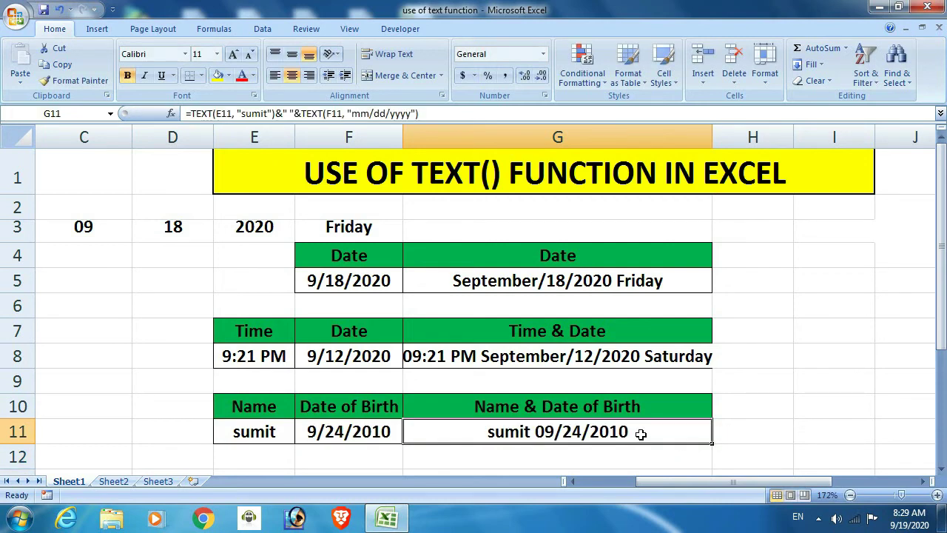
{"action": "left_click", "coordinate": [267, 435]}
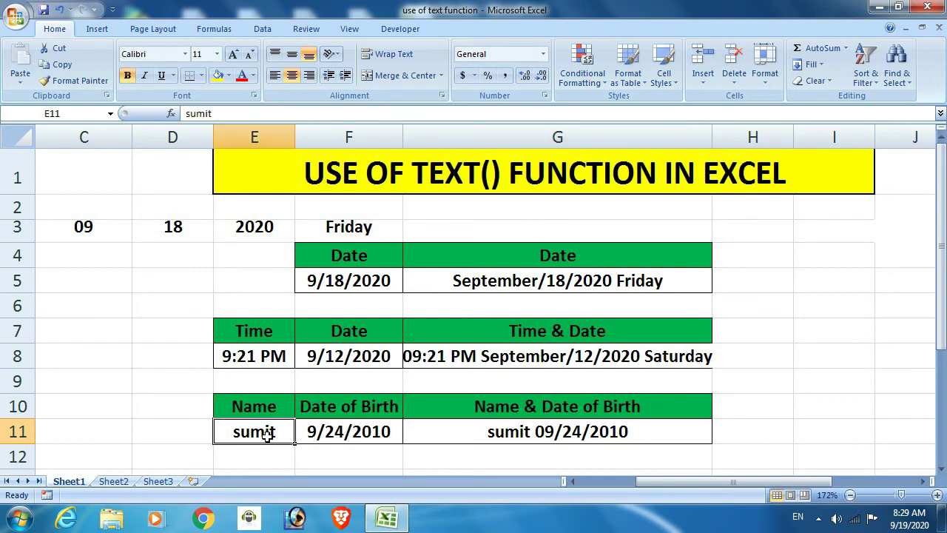
{"action": "left_click", "coordinate": [312, 433]}
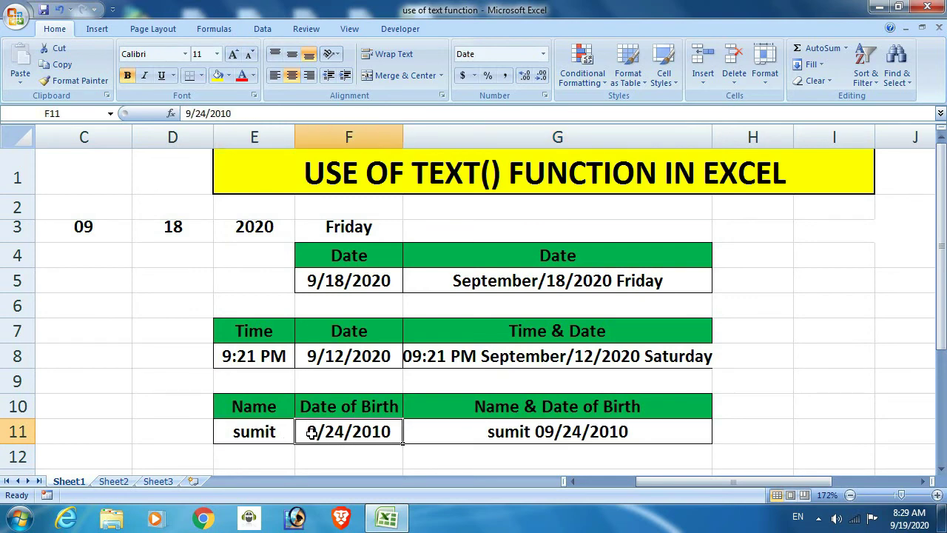
{"action": "left_click", "coordinate": [551, 437]}
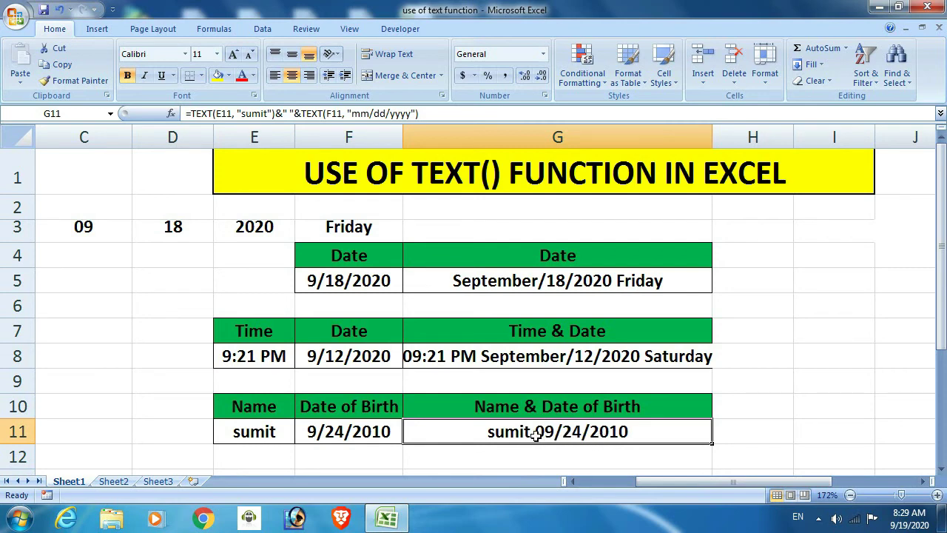
{"action": "double_click", "coordinate": [592, 447]}
{"action": "key", "text": "Left"}
{"action": "key", "text": "Left"}
{"action": "key", "text": "Left"}
{"action": "key", "text": "Left"}
{"action": "key", "text": "Left"}
{"action": "key", "text": "Left"}
{"action": "key", "text": "Left"}
{"action": "key", "text": "Left"}
{"action": "key", "text": "Left"}
{"action": "key", "text": "Left"}
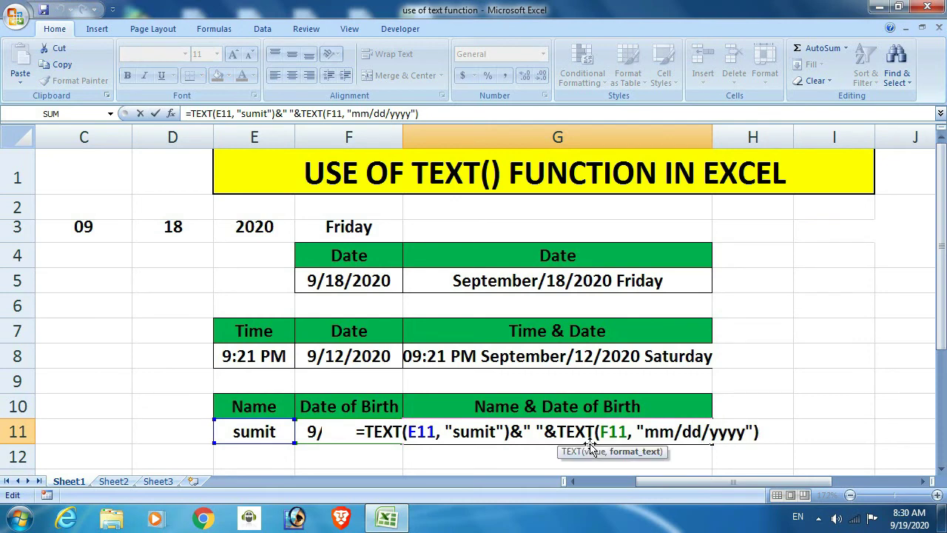
{"action": "type", "text": "mm"}
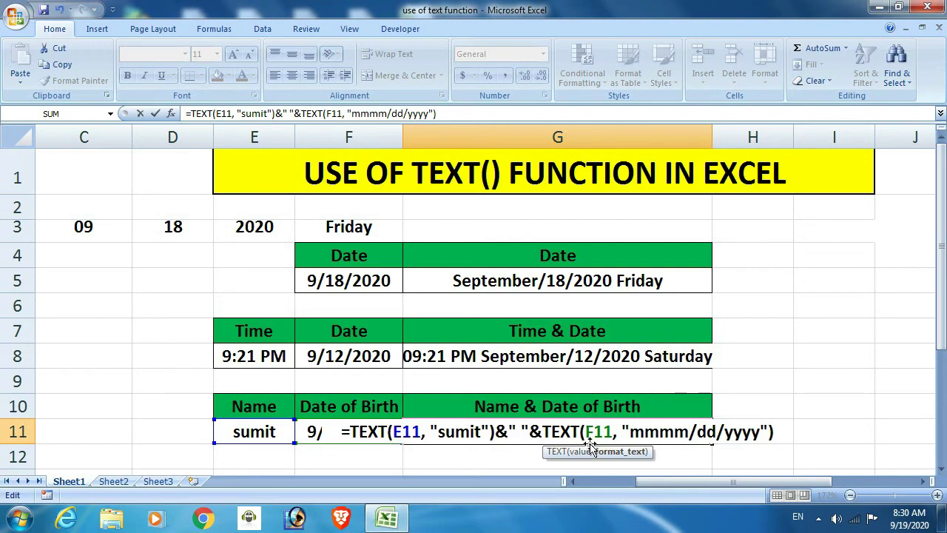
{"action": "key", "text": "Return"}
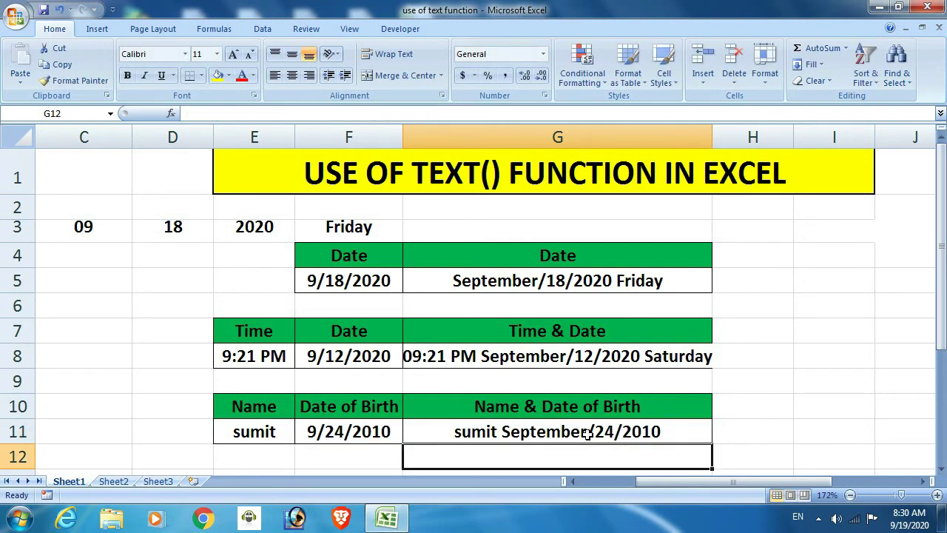
Step: Insert "Born in"& before the TEXT(F11, "mmmm/dd/yyyy") part of the G11 formula
{"action": "left_click", "coordinate": [583, 434]}
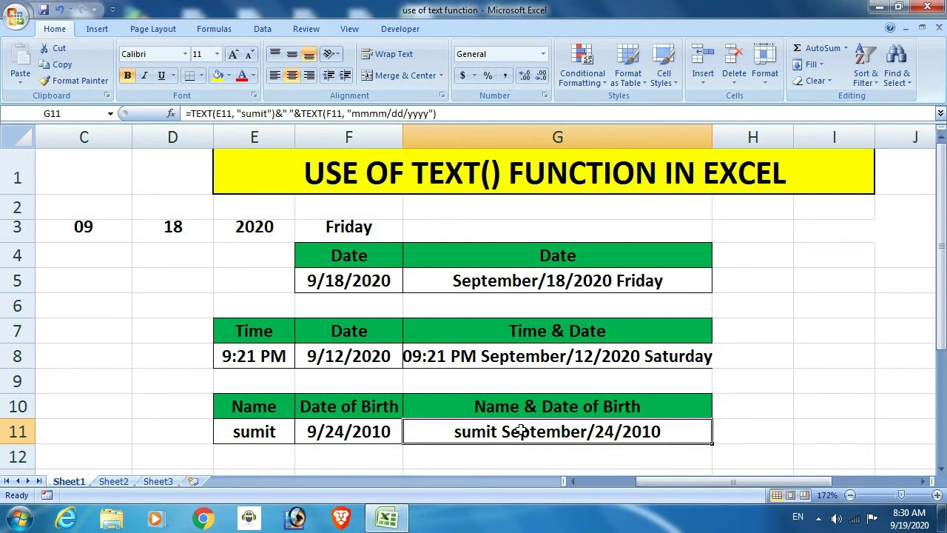
{"action": "double_click", "coordinate": [584, 437]}
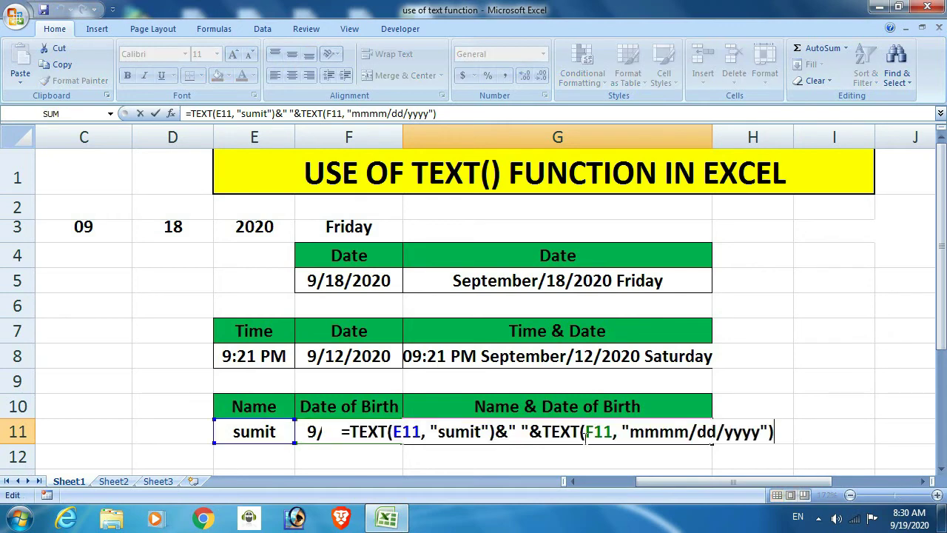
{"action": "left_click", "coordinate": [584, 433]}
{"action": "key", "text": "Left"}
{"action": "key", "text": "Left"}
{"action": "type", "text": "\"B"}
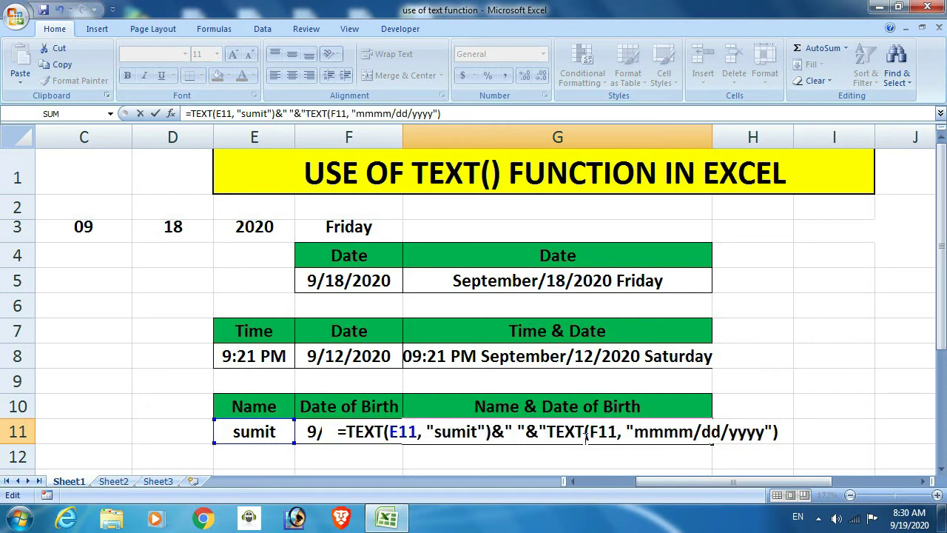
{"action": "type", "text": "orn "}
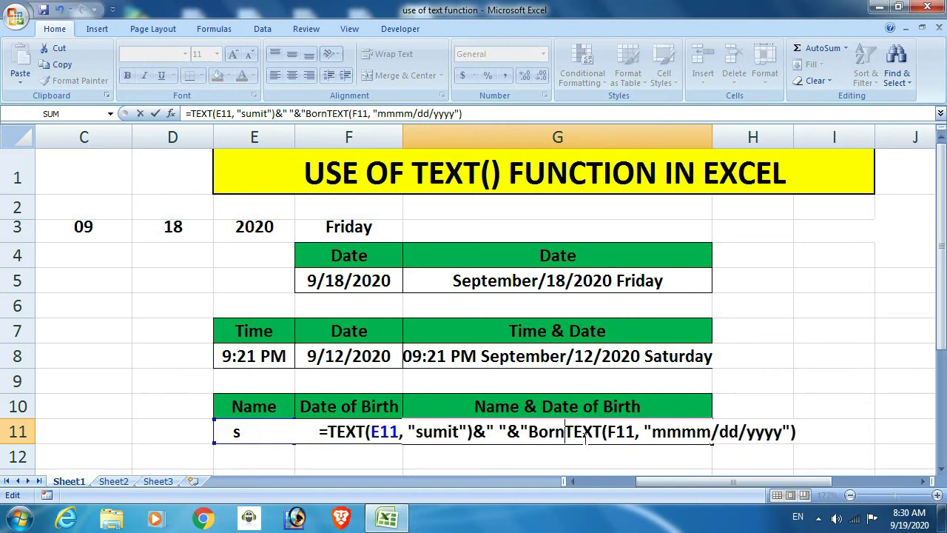
{"action": "type", "text": "in"}
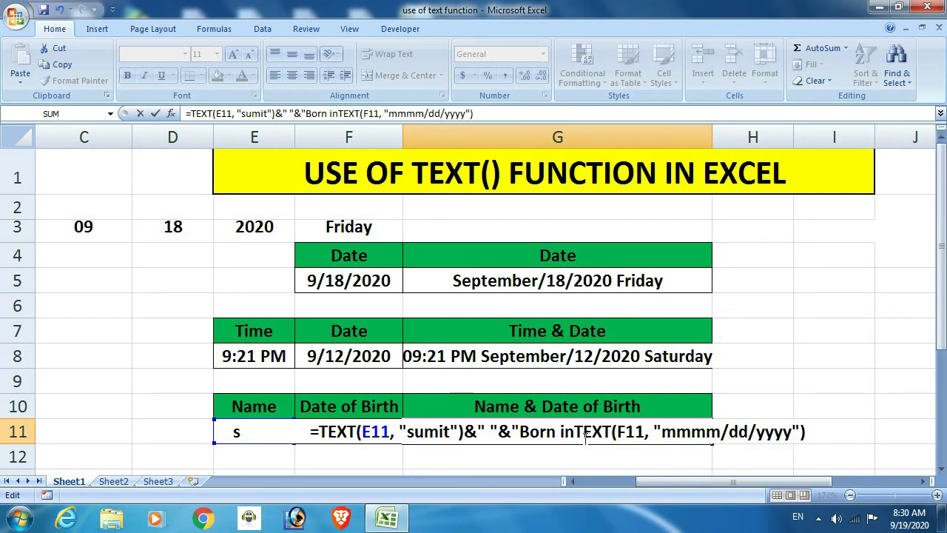
{"action": "type", "text": "\""}
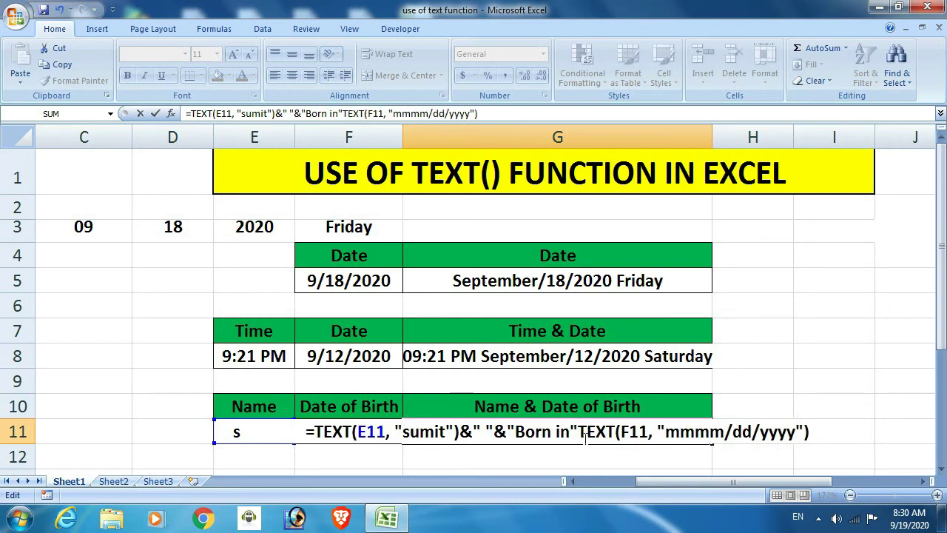
{"action": "type", "text": "&"}
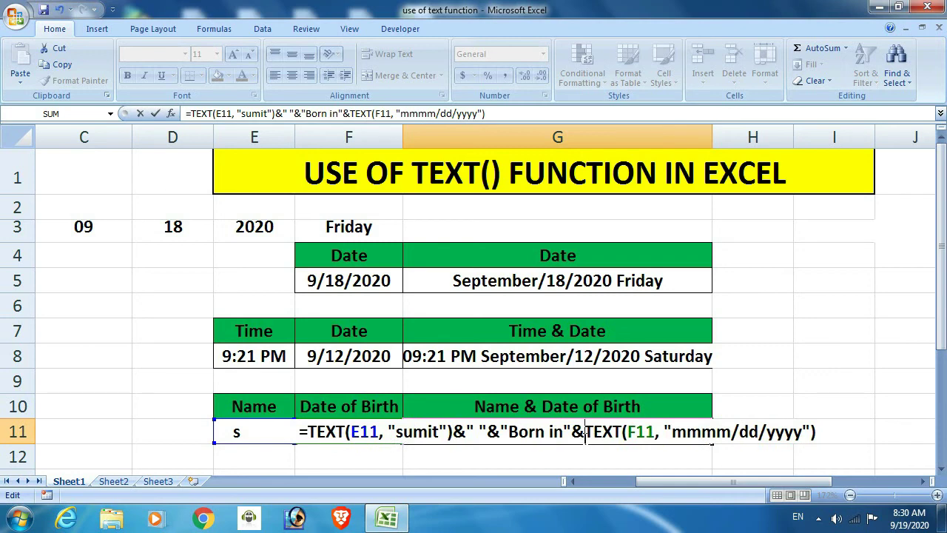
Step: Add a " "& space separator between "Born in" and the date part of the G11 formula
{"action": "type", "text": "\""}
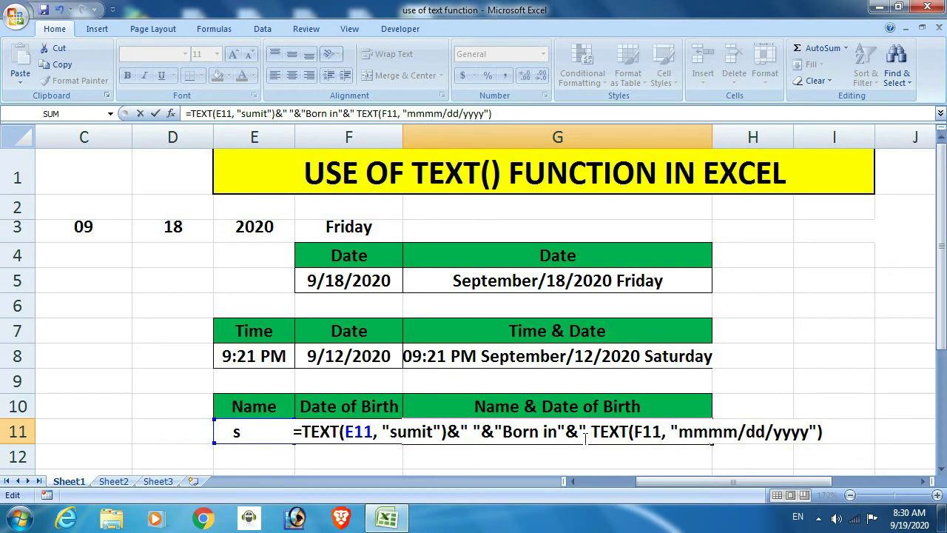
{"action": "type", "text": " \""}
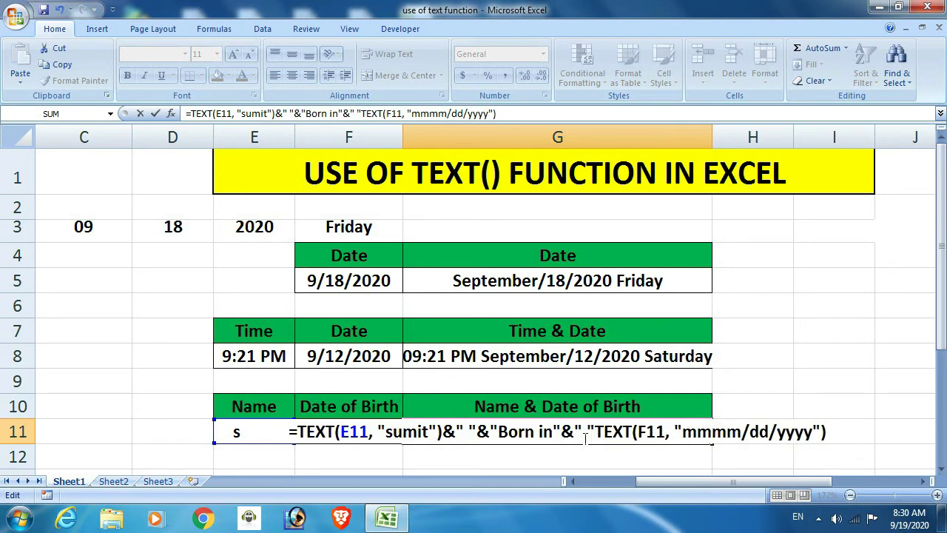
{"action": "type", "text": "&"}
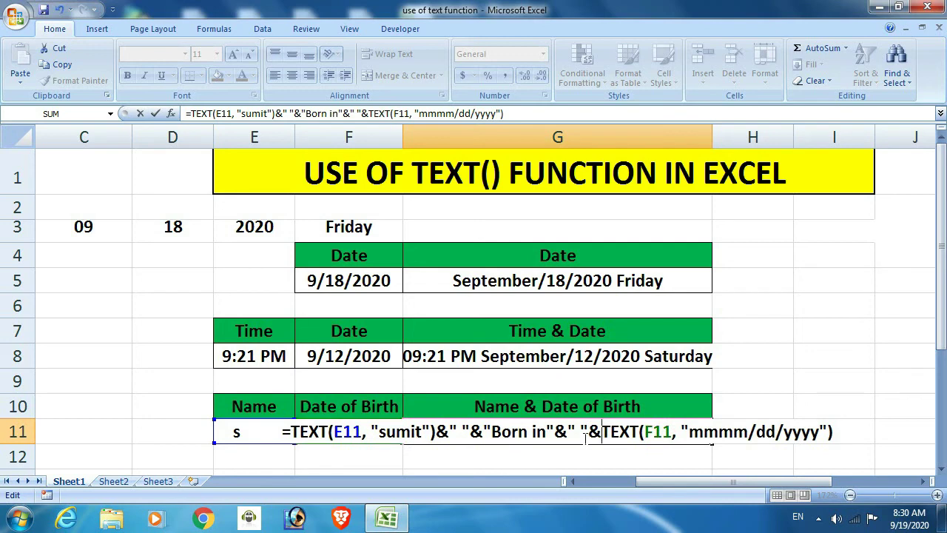
{"action": "key", "text": "Return"}
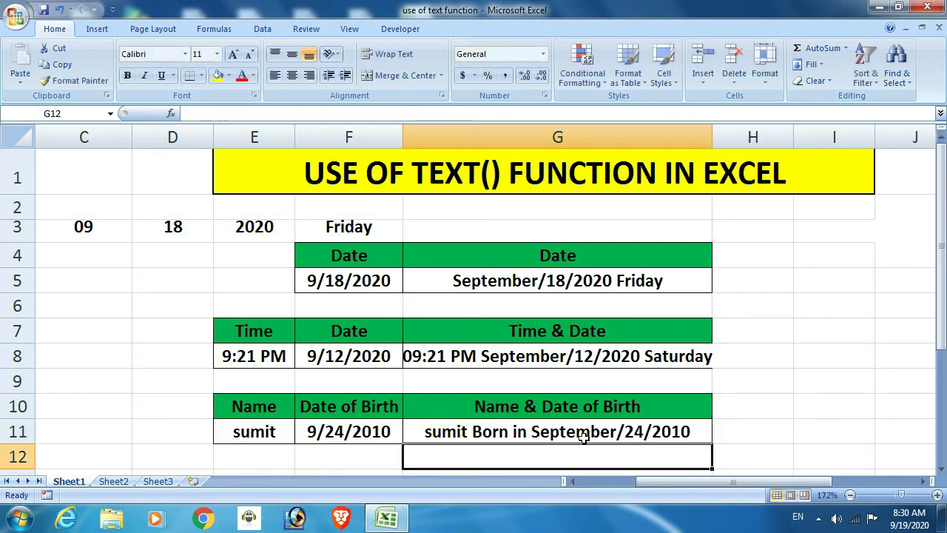
Step: Compare the combined text in G11 with its source name in E11 and date of birth in F11
{"action": "left_click", "coordinate": [584, 438]}
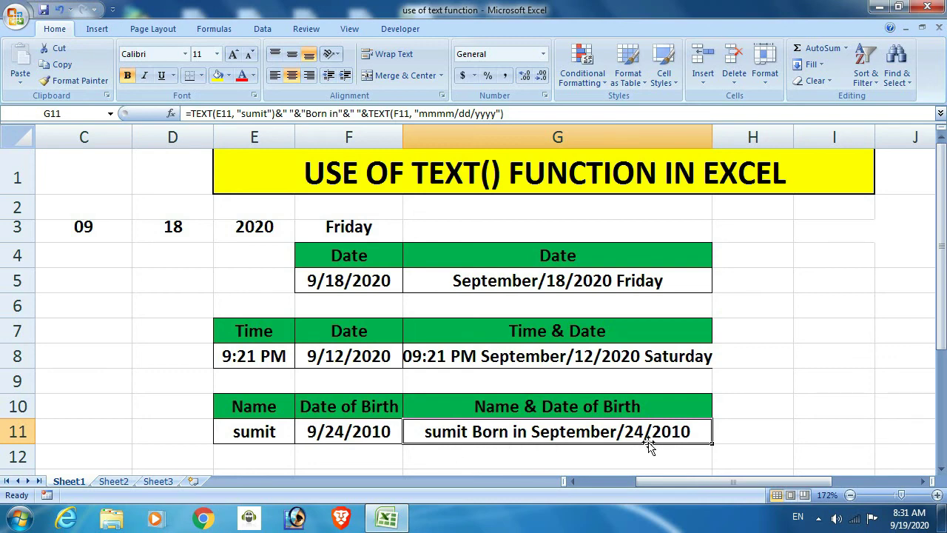
{"action": "left_click", "coordinate": [274, 434]}
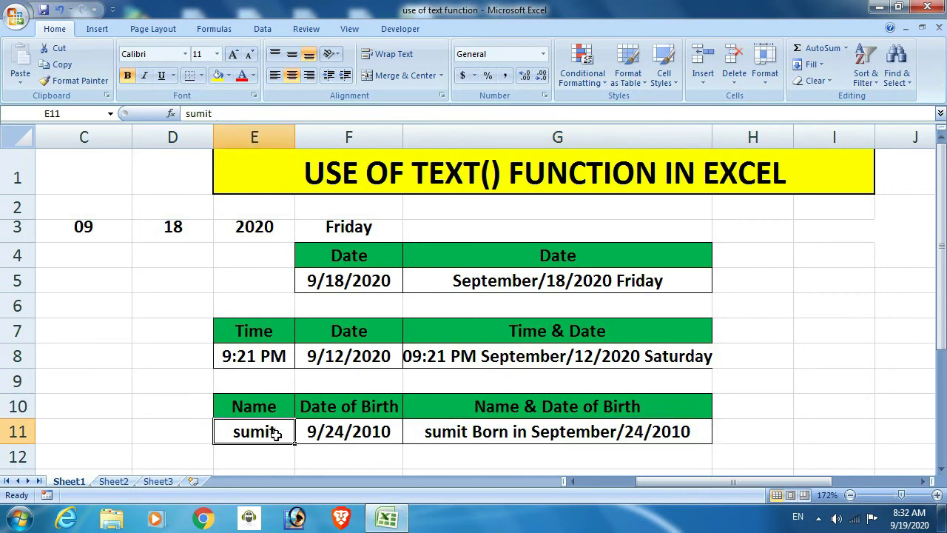
{"action": "left_click", "coordinate": [400, 435]}
{"action": "left_click", "coordinate": [541, 437]}
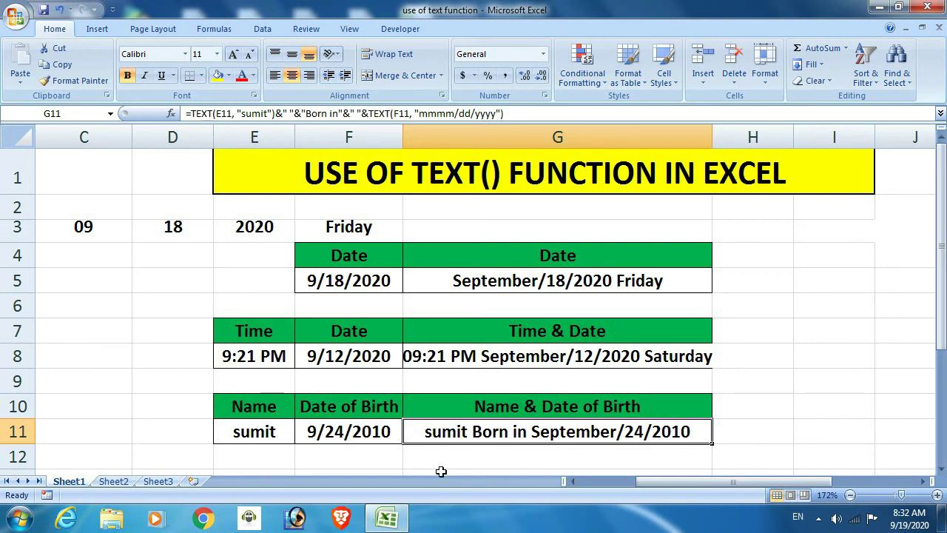
{"action": "left_click", "coordinate": [254, 427]}
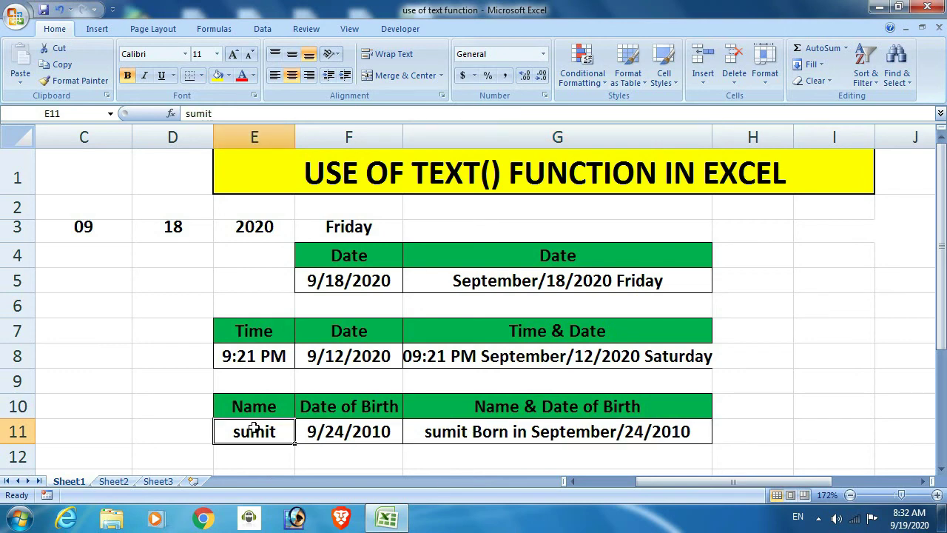
Step: Replace the name's TEXT function at the start of the G11 formula with a direct reference to E11
{"action": "left_click", "coordinate": [478, 435]}
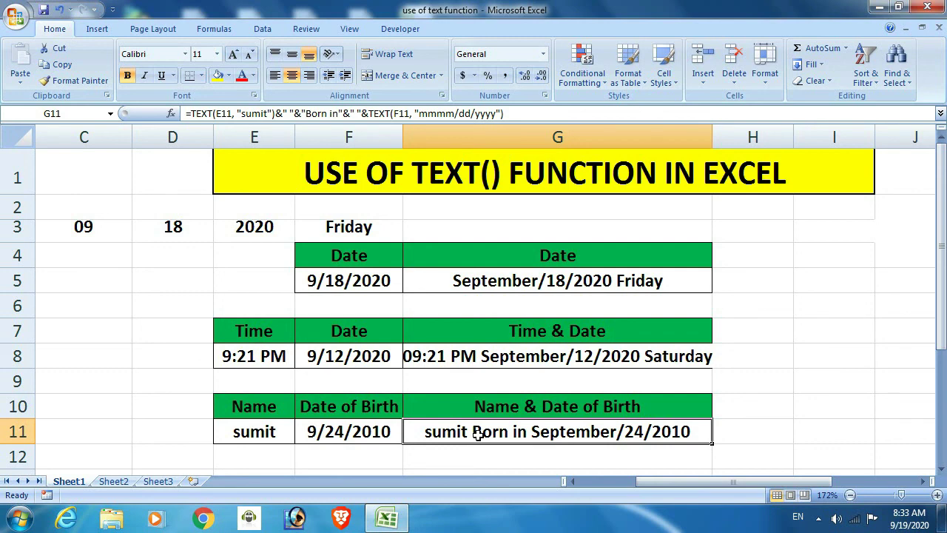
{"action": "double_click", "coordinate": [479, 436]}
{"action": "key", "text": "Left"}
{"action": "key", "text": "Left"}
{"action": "key", "text": "Left"}
{"action": "key", "text": "Left"}
{"action": "key", "text": "Left"}
{"action": "key", "text": "Left"}
{"action": "key", "text": "Left"}
{"action": "key", "text": "Left"}
{"action": "key", "text": "Left"}
{"action": "key", "text": "Left"}
{"action": "key", "text": "Left"}
{"action": "key", "text": "Left"}
{"action": "key", "text": "Left"}
{"action": "key", "text": "Left"}
{"action": "key", "text": "Left"}
{"action": "key", "text": "Left"}
{"action": "key", "text": "Left"}
{"action": "key", "text": "Left"}
{"action": "key", "text": "Left"}
{"action": "key", "text": "Left"}
{"action": "key", "text": "BackSpace"}
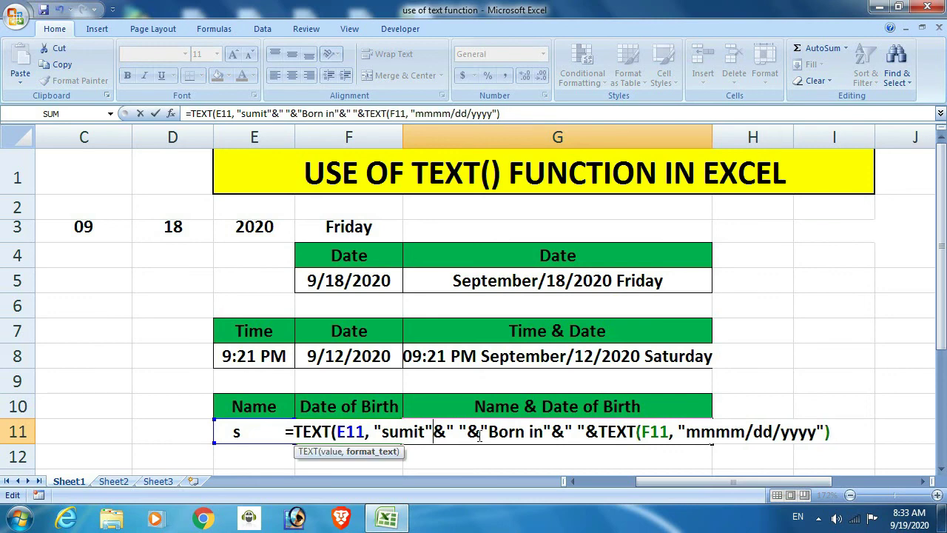
{"action": "key", "text": "BackSpace"}
{"action": "key", "text": "BackSpace"}
{"action": "key", "text": "BackSpace"}
{"action": "key", "text": "BackSpace"}
{"action": "key", "text": "BackSpace"}
{"action": "key", "text": "BackSpace"}
{"action": "key", "text": "BackSpace"}
{"action": "key", "text": "BackSpace"}
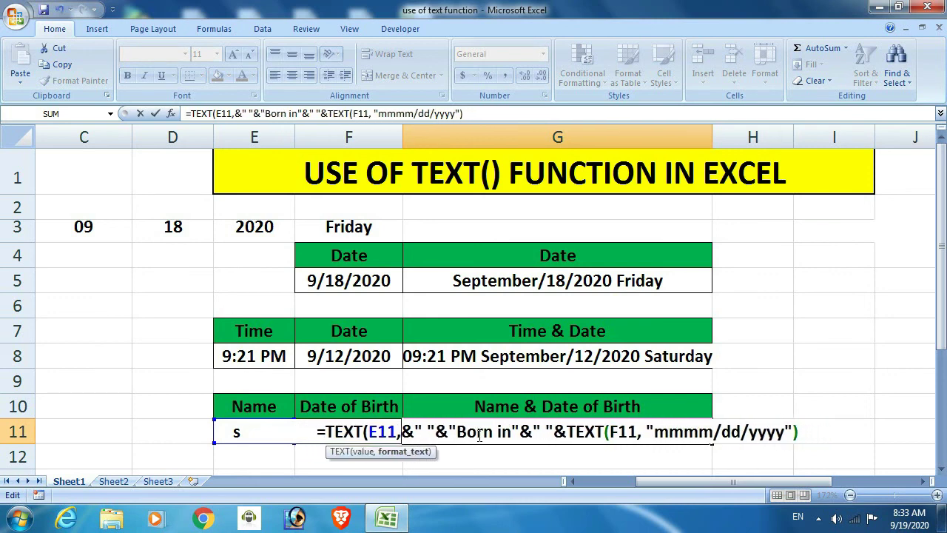
{"action": "key", "text": "BackSpace"}
{"action": "key", "text": "BackSpace"}
{"action": "key", "text": "BackSpace"}
{"action": "key", "text": "BackSpace"}
{"action": "key", "text": "BackSpace"}
{"action": "key", "text": "BackSpace"}
{"action": "key", "text": "BackSpace"}
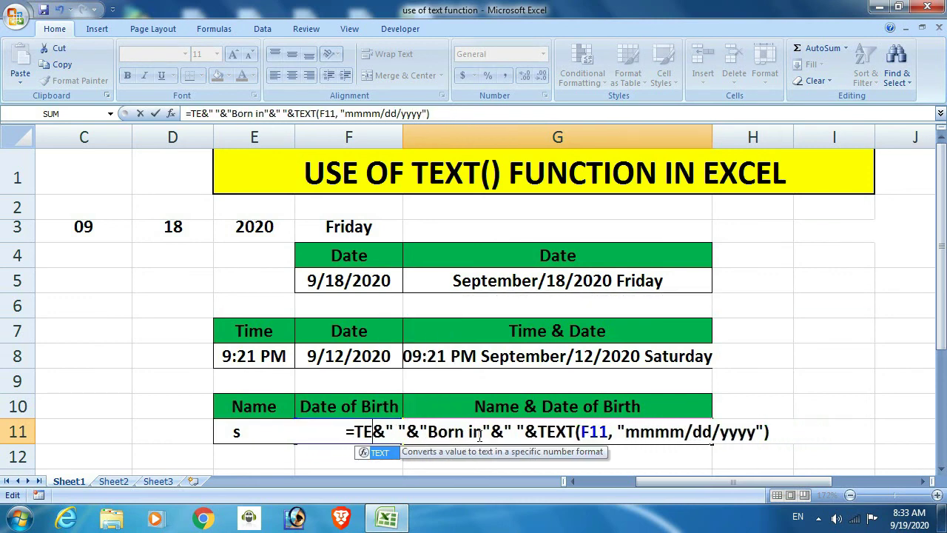
{"action": "key", "text": "BackSpace"}
{"action": "key", "text": "BackSpace"}
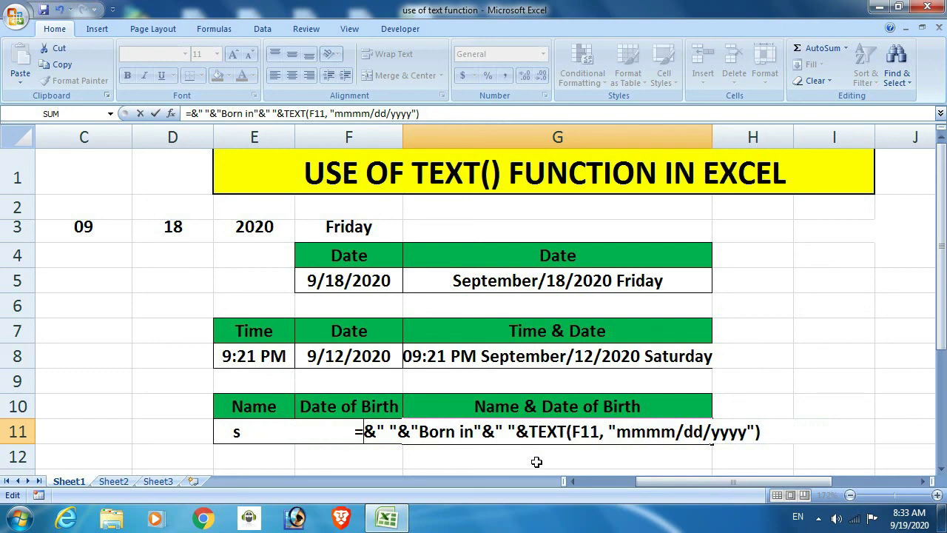
{"action": "type", "text": "E11"}
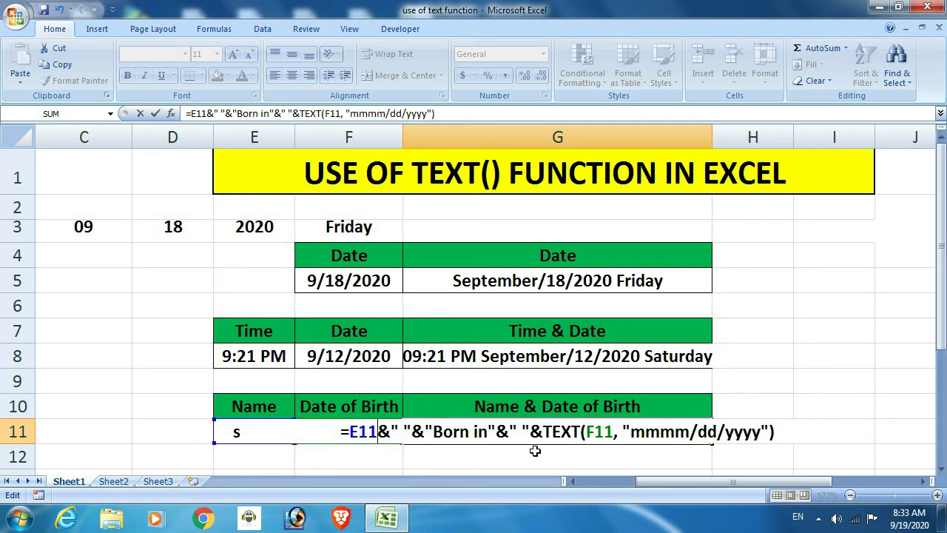
{"action": "key", "text": "Return"}
{"action": "key", "text": "Up"}
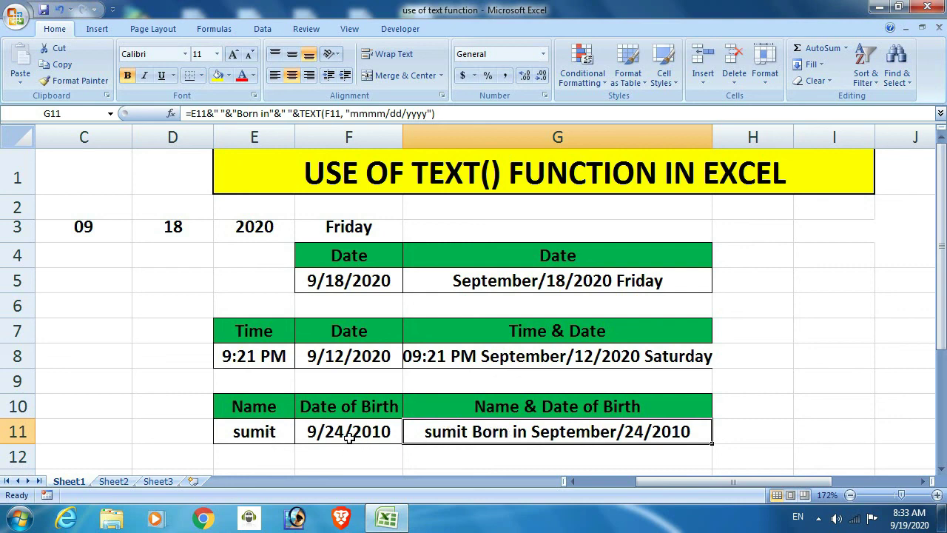
Step: Review the G11 formula and the cells it references without changing it
{"action": "double_click", "coordinate": [561, 433]}
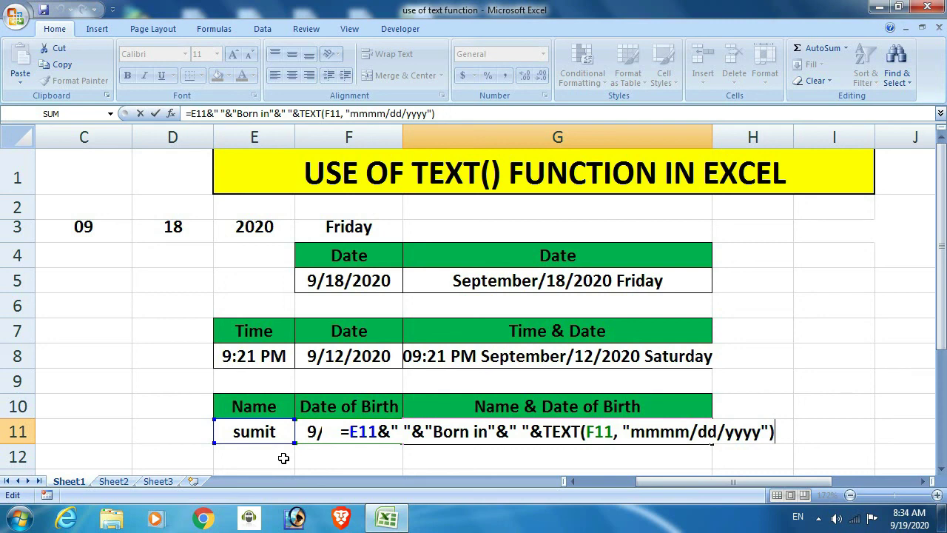
{"action": "key", "text": "Return"}
{"action": "left_click", "coordinate": [453, 432]}
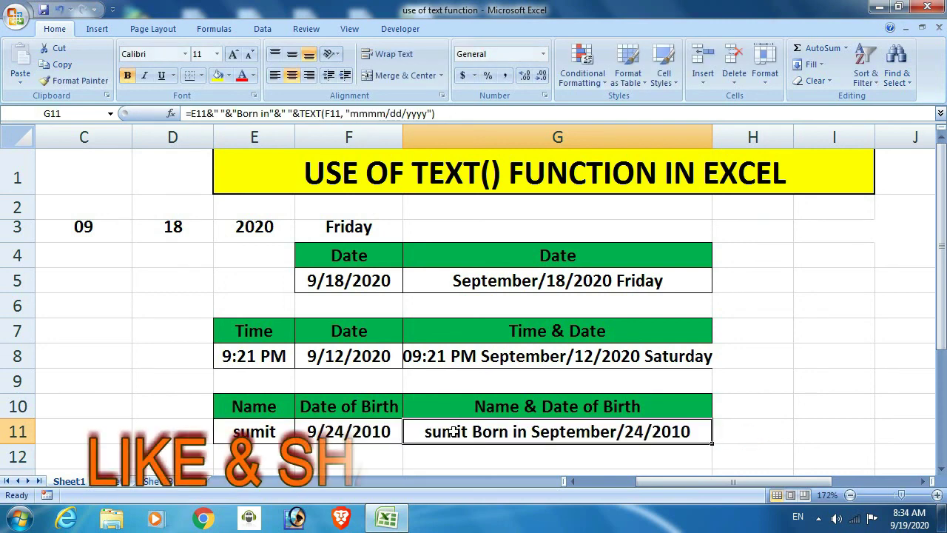